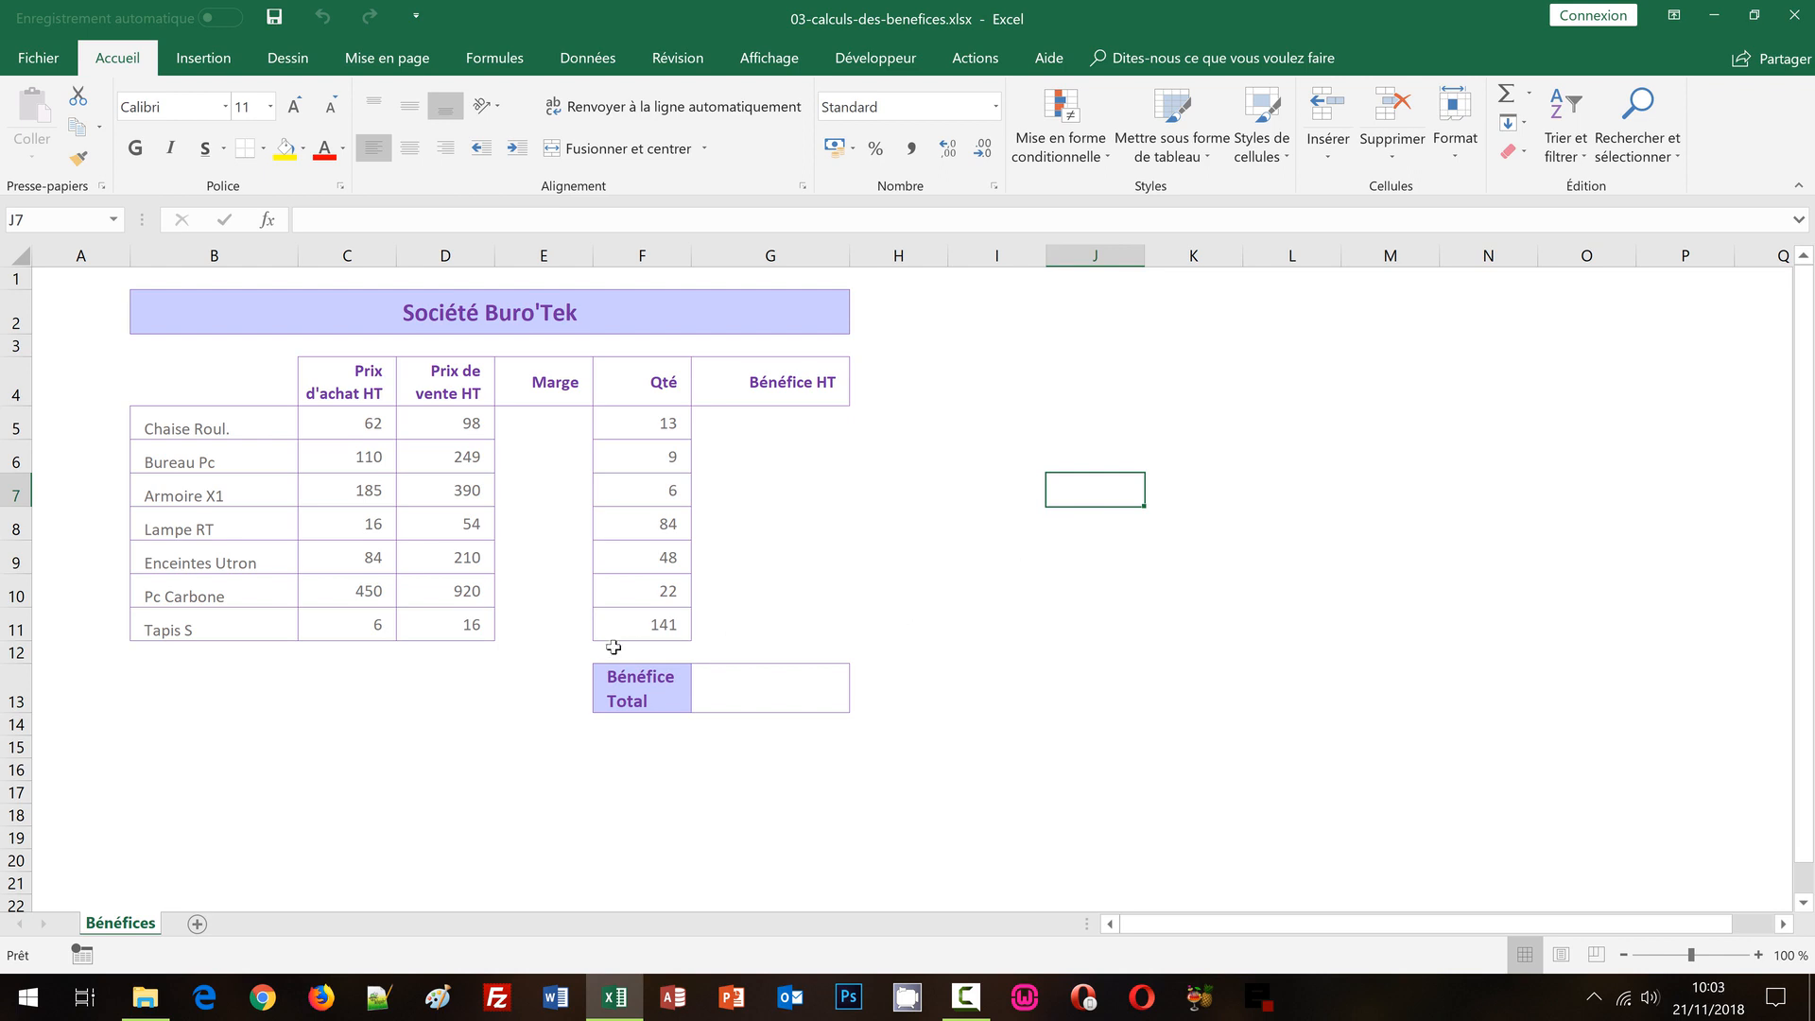
left_click(540, 794)
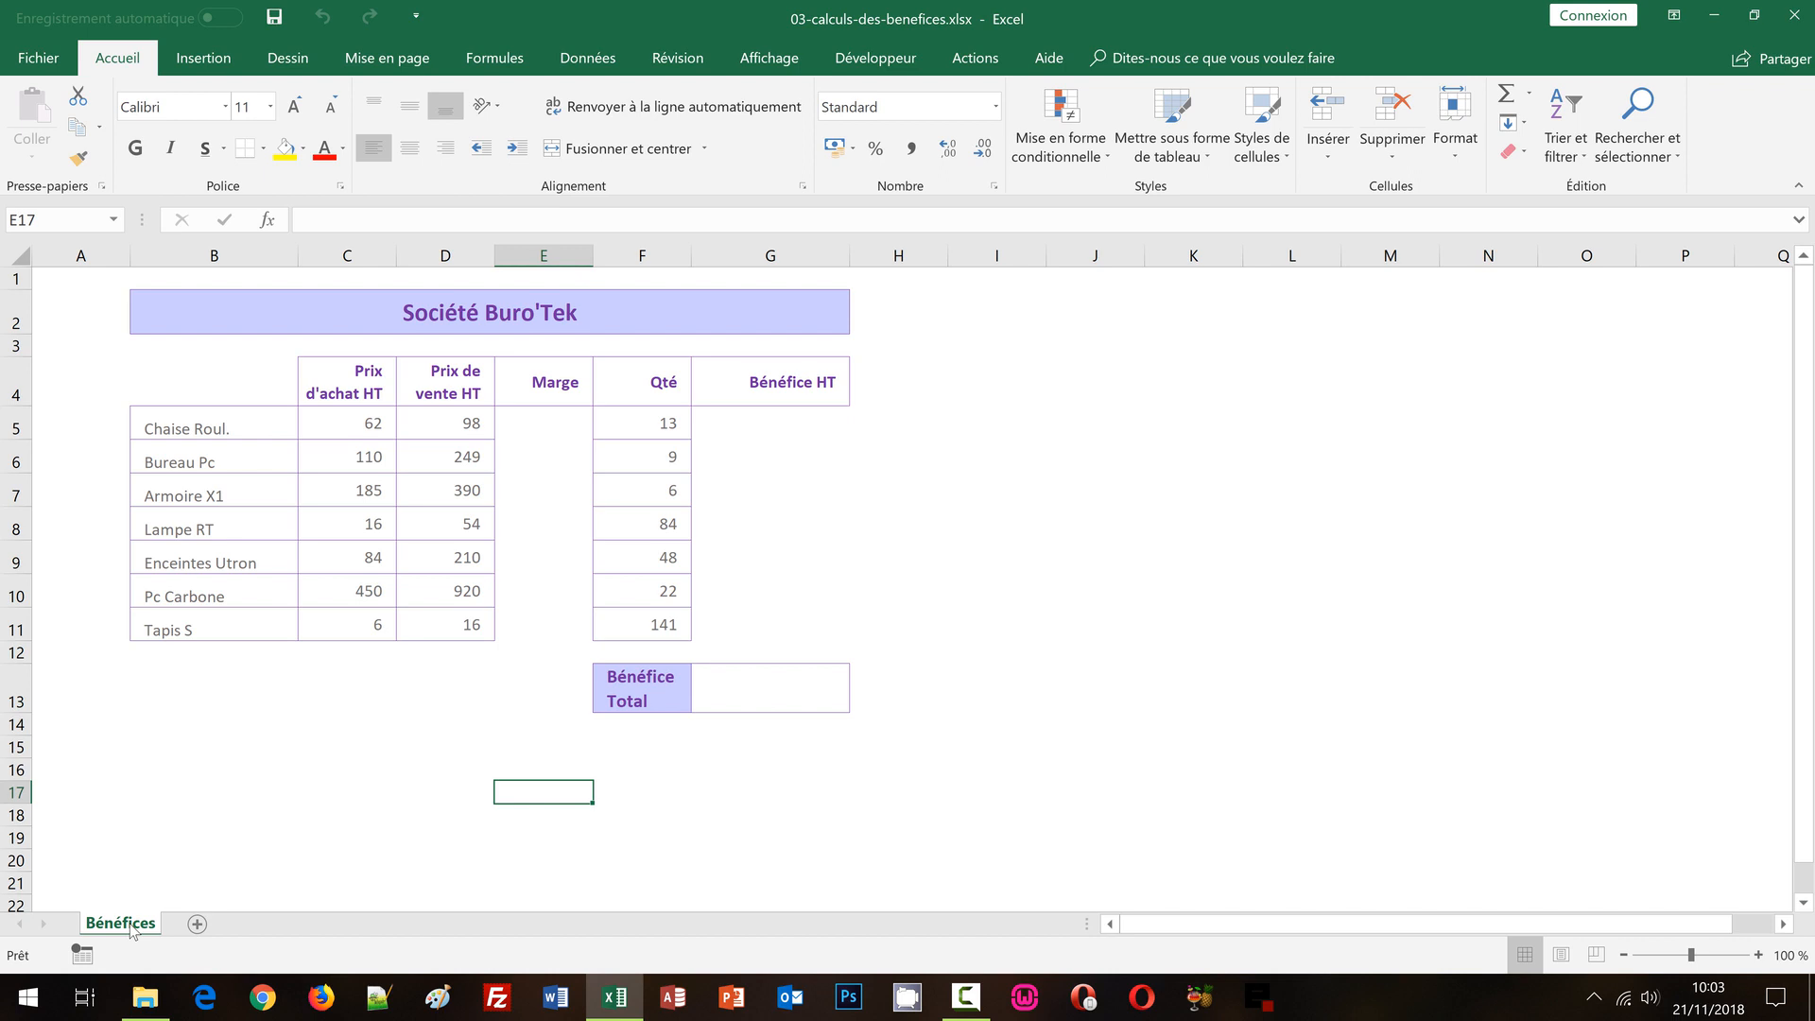
left_click(490, 747)
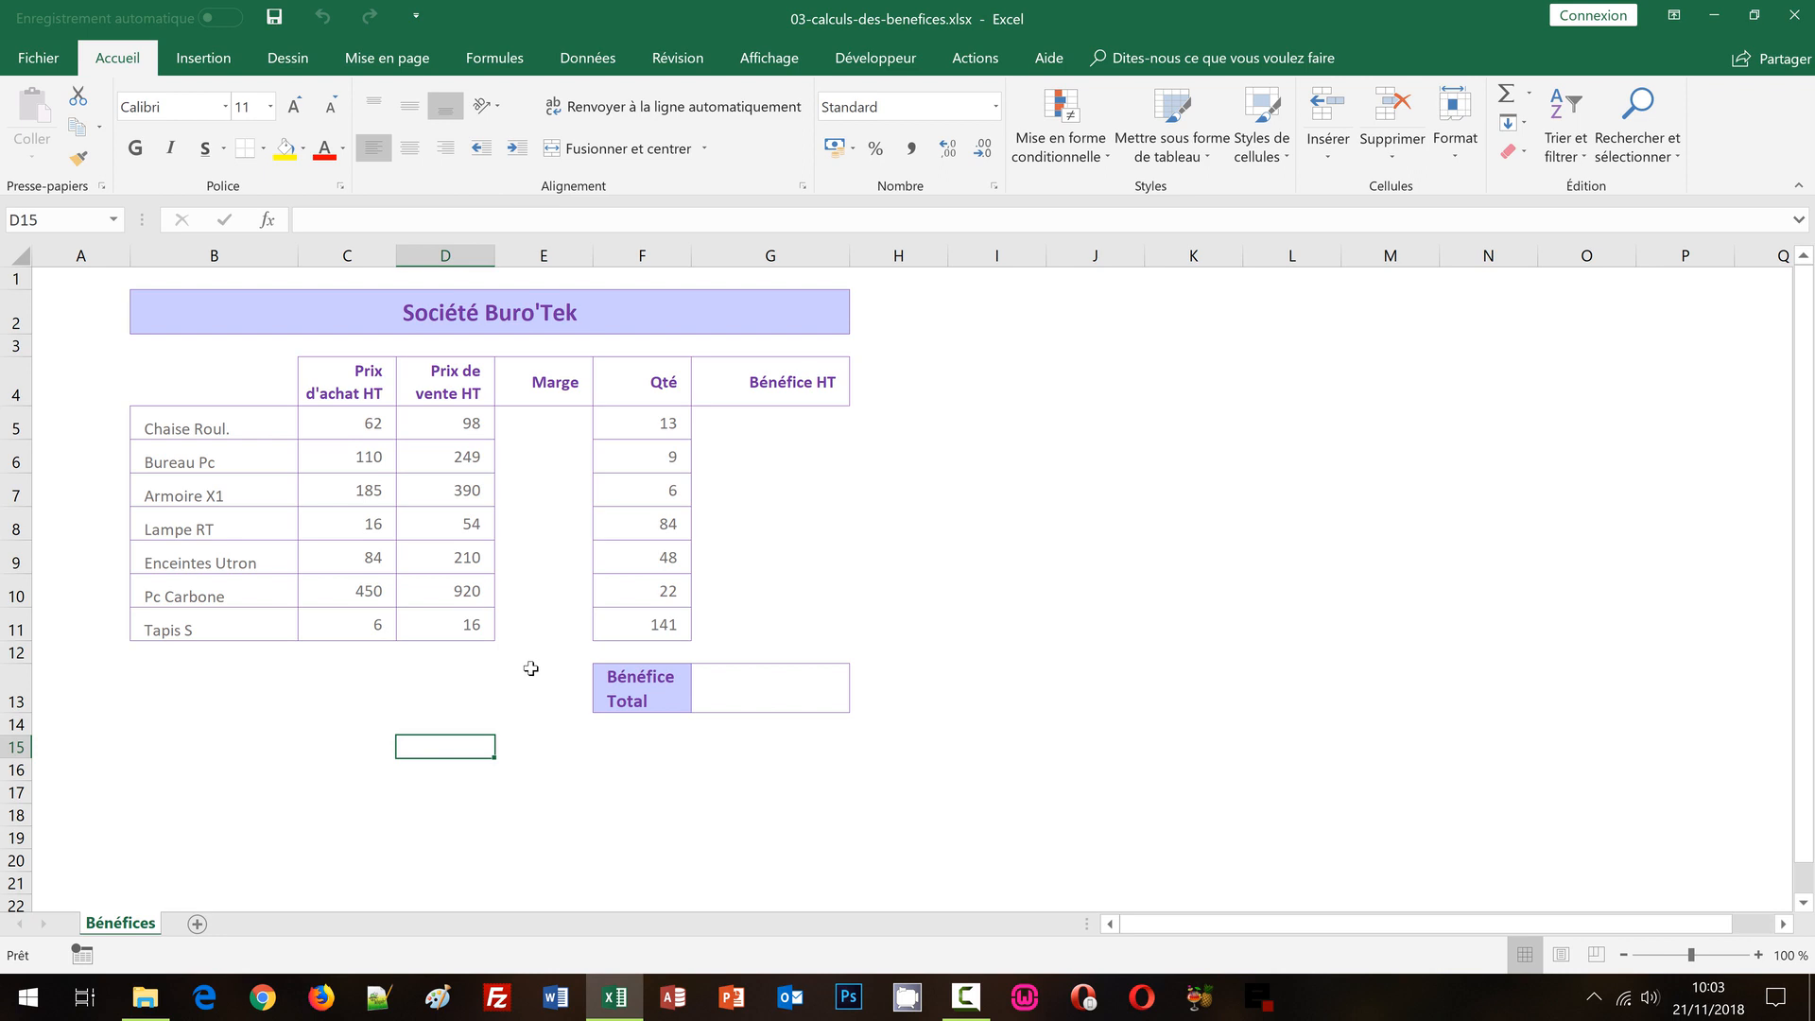
- Examine the product list, purchase and selling prices, quantities, and the Marge, Bénéfice HT and Bénéfice Total cells awaiting calculation
left_click(752, 689)
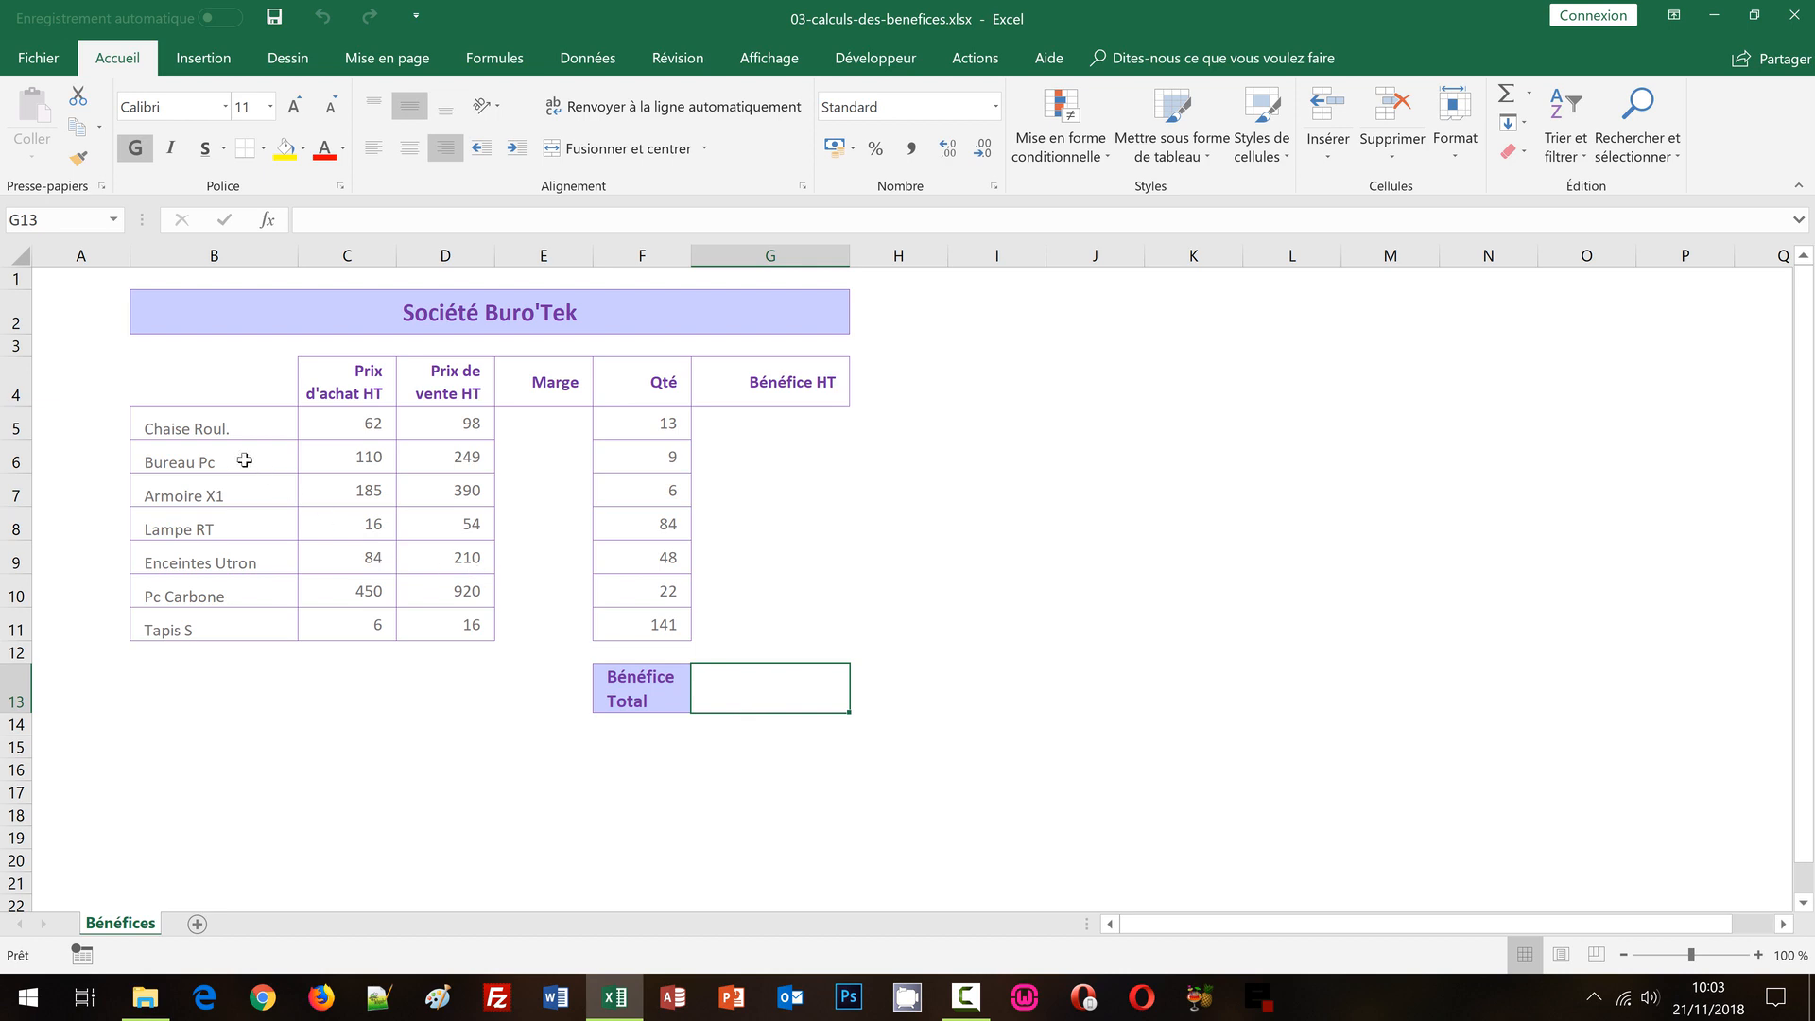
left_click_drag(215, 430, 205, 620)
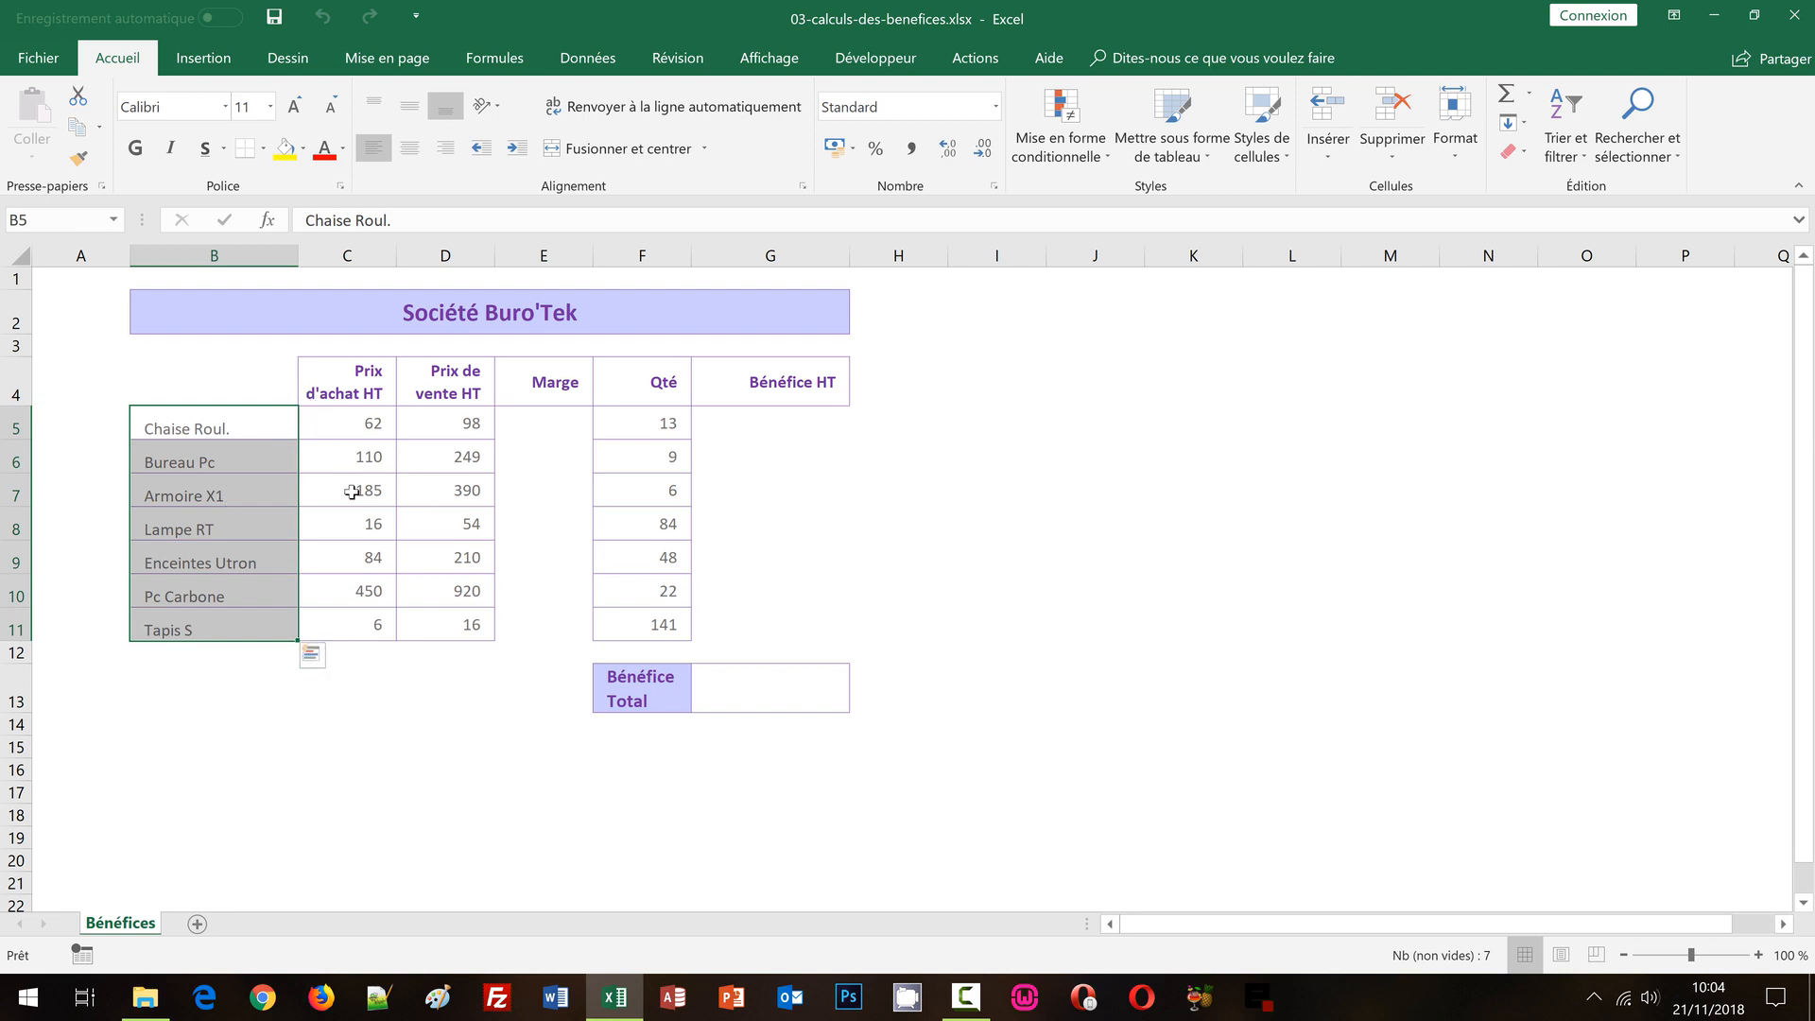
left_click_drag(369, 422, 414, 617)
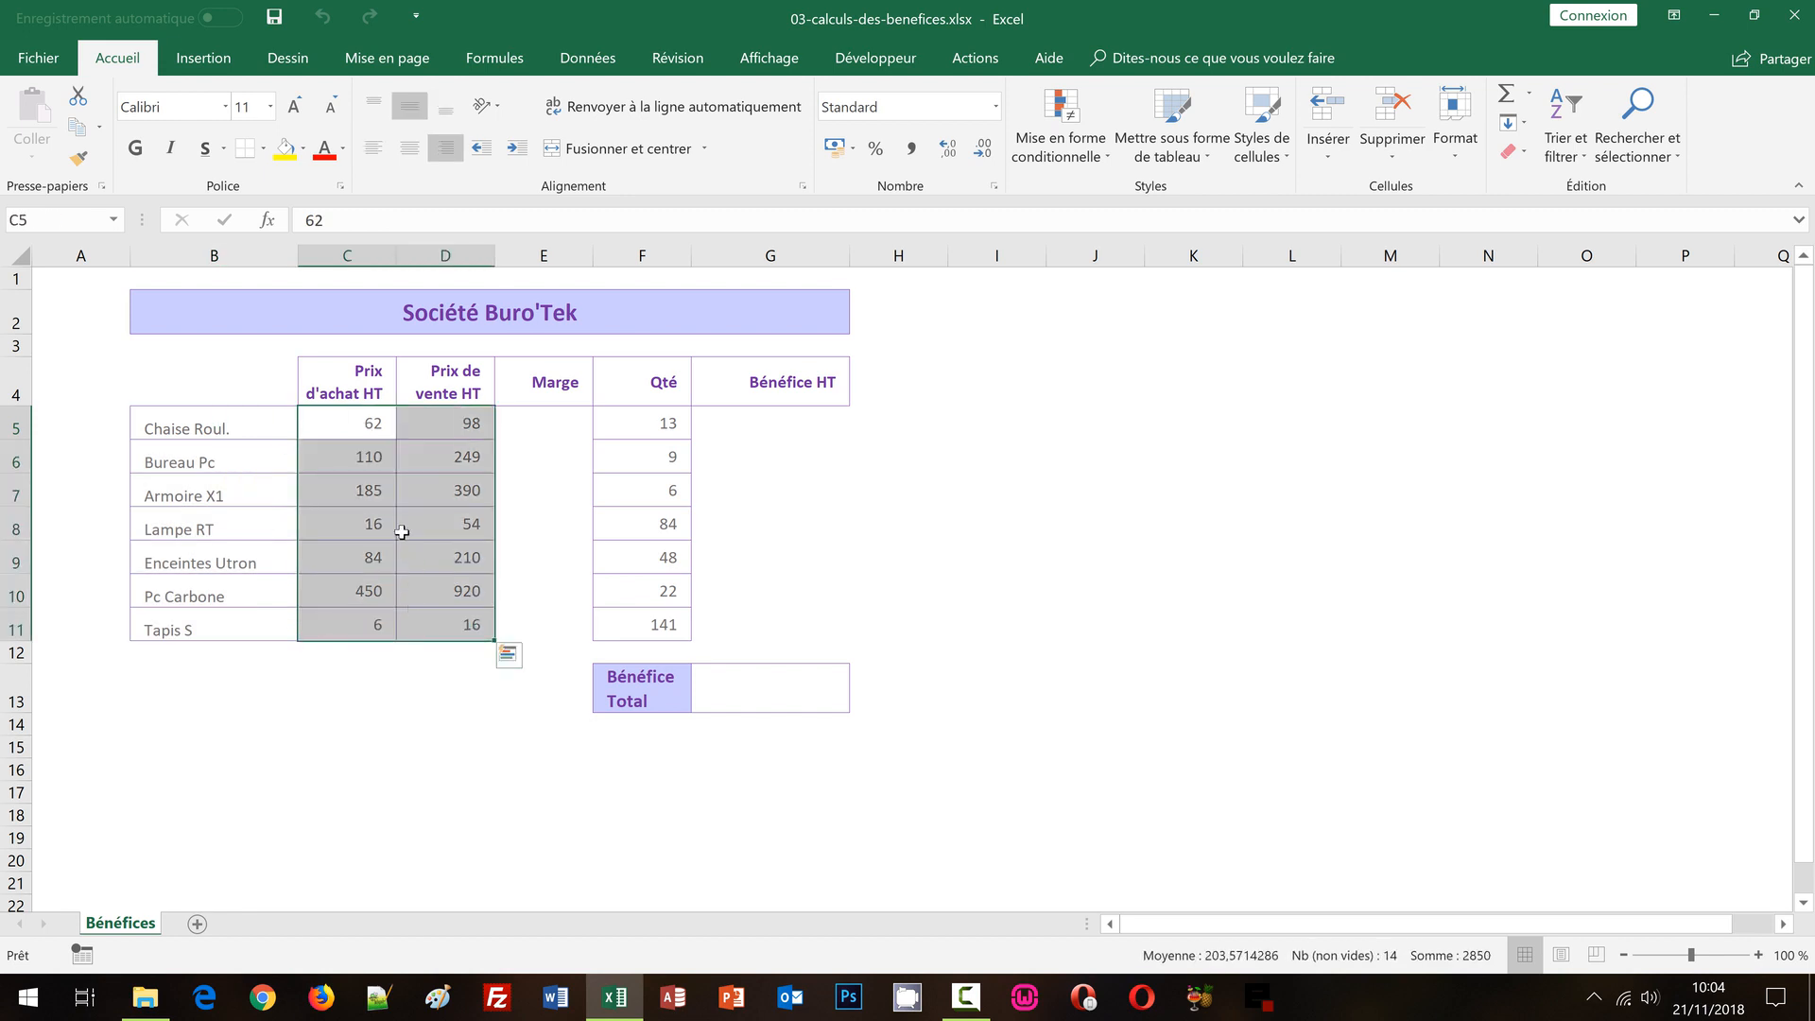
left_click(363, 429)
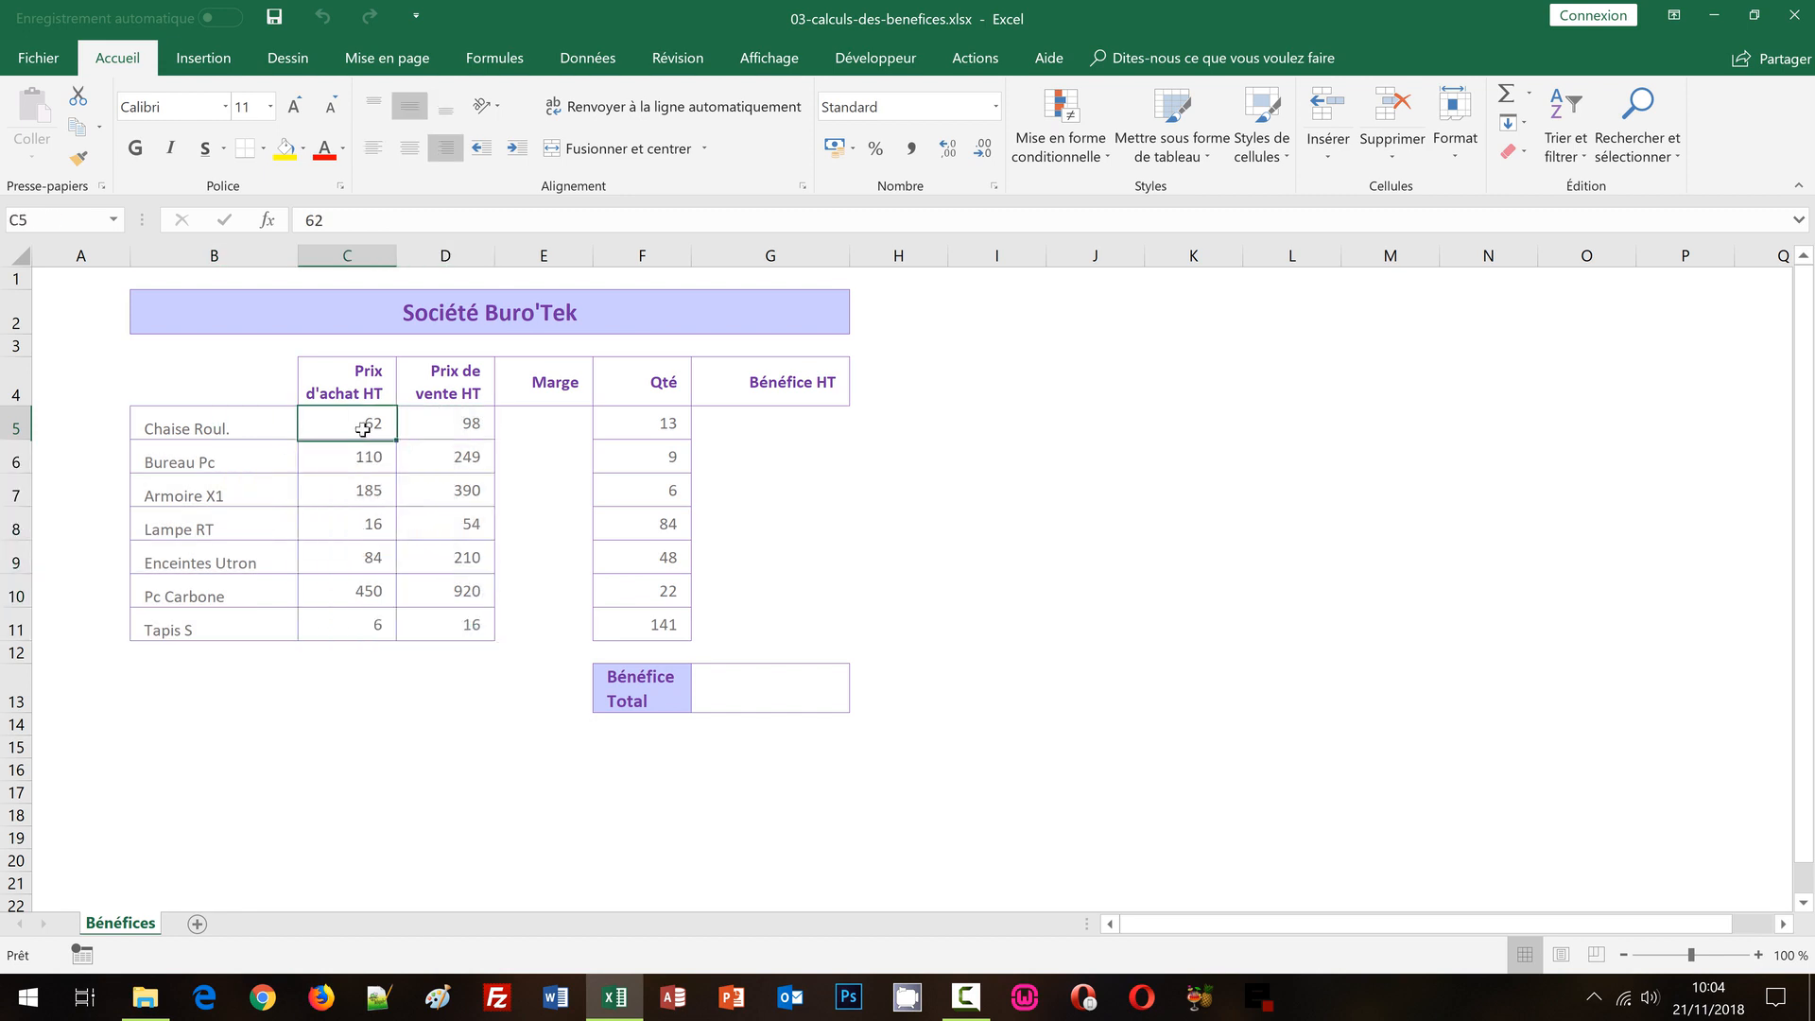
left_click(441, 431)
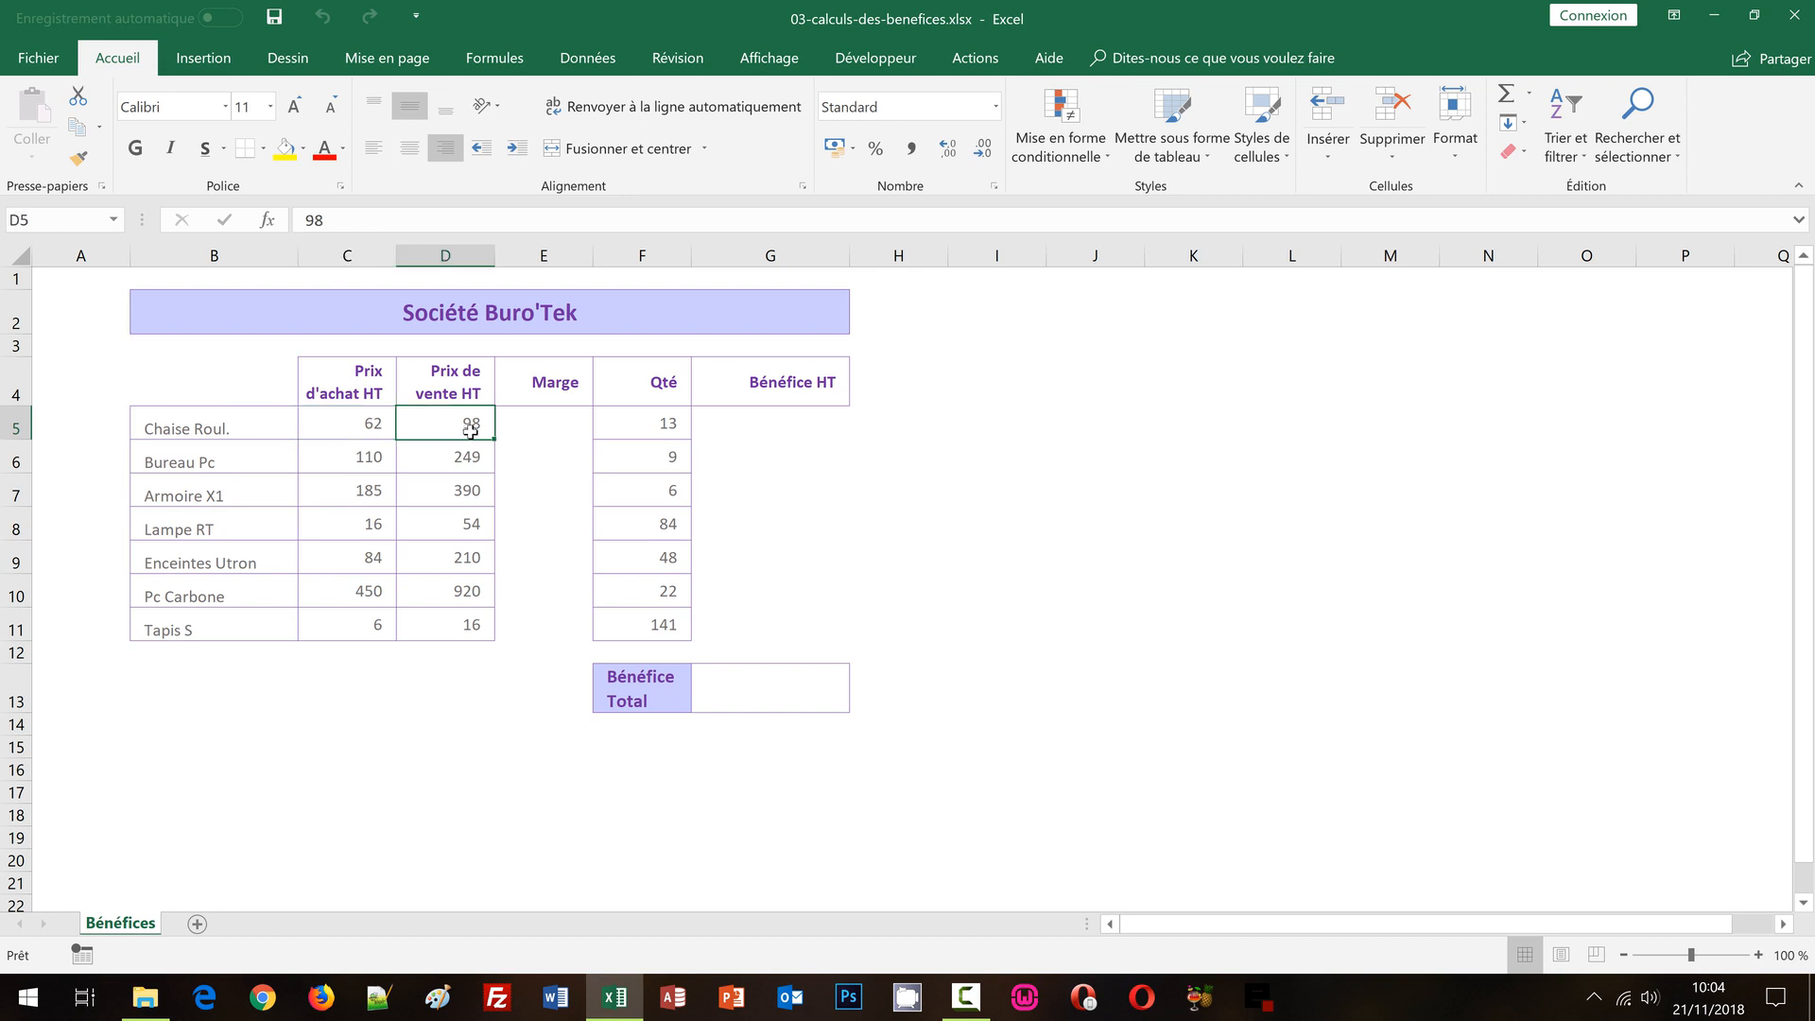
left_click(520, 428)
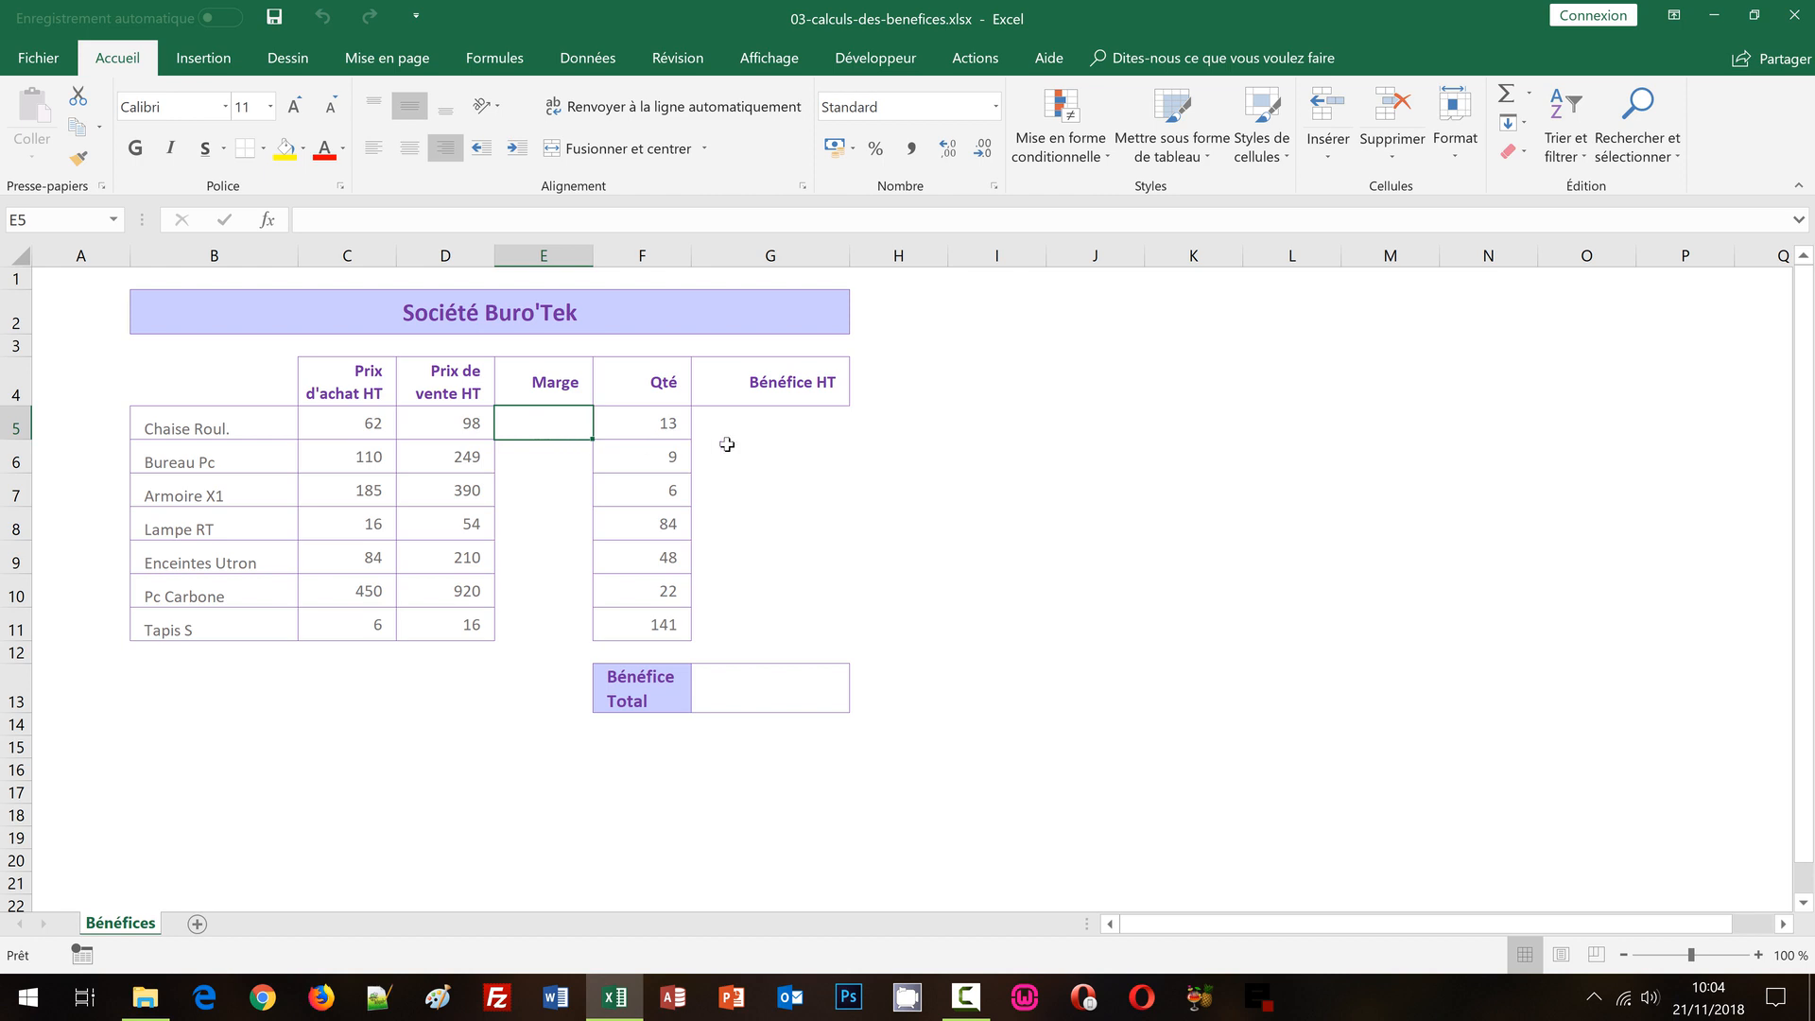
left_click(665, 429)
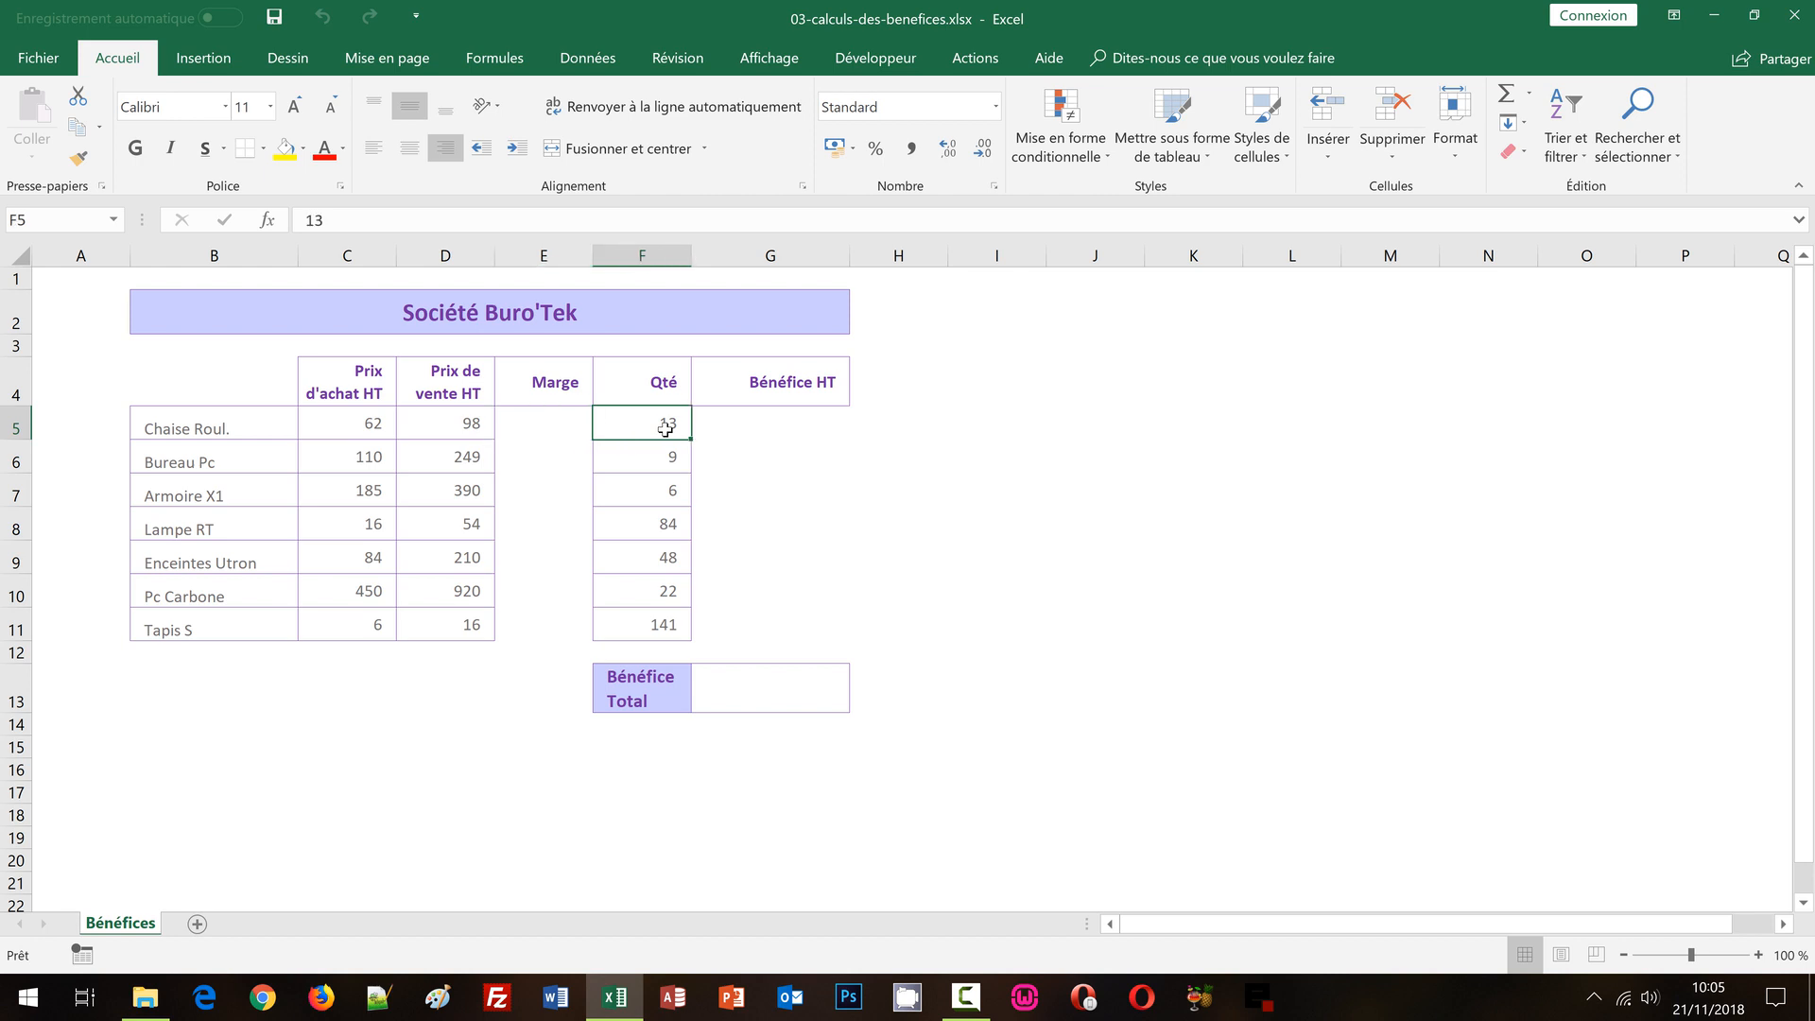
left_click_drag(665, 428, 664, 629)
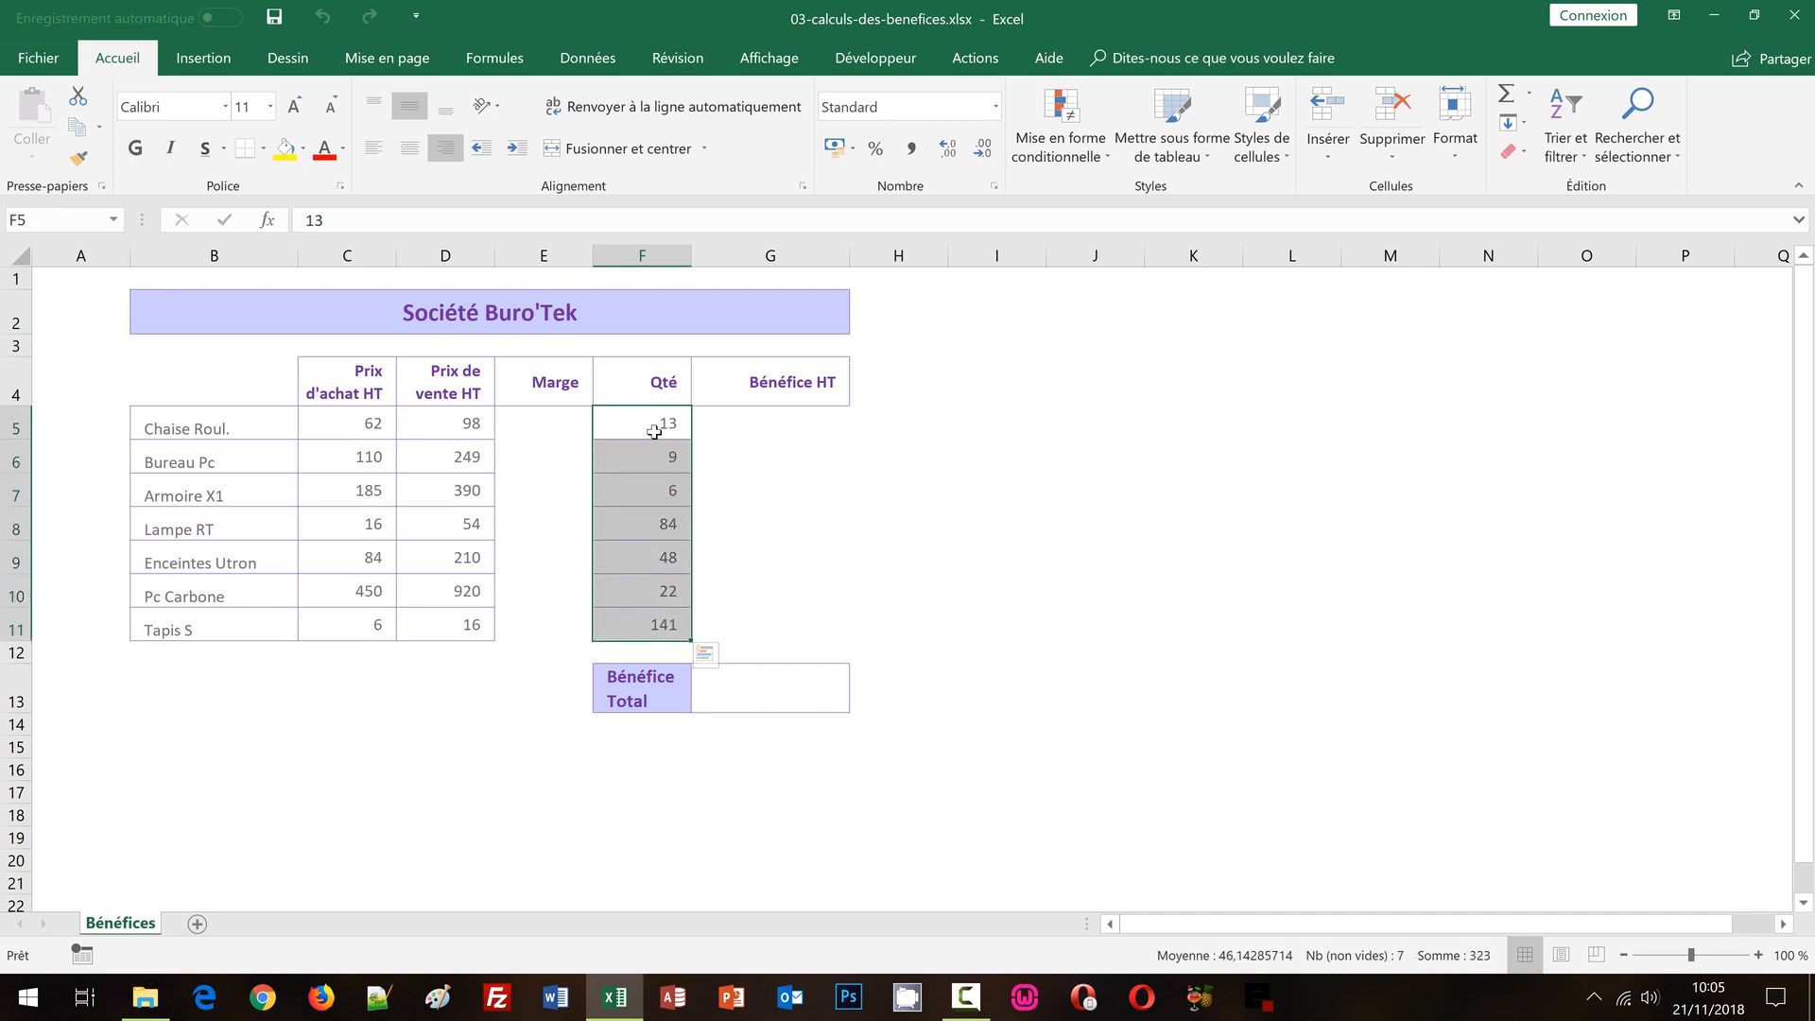
left_click(654, 433)
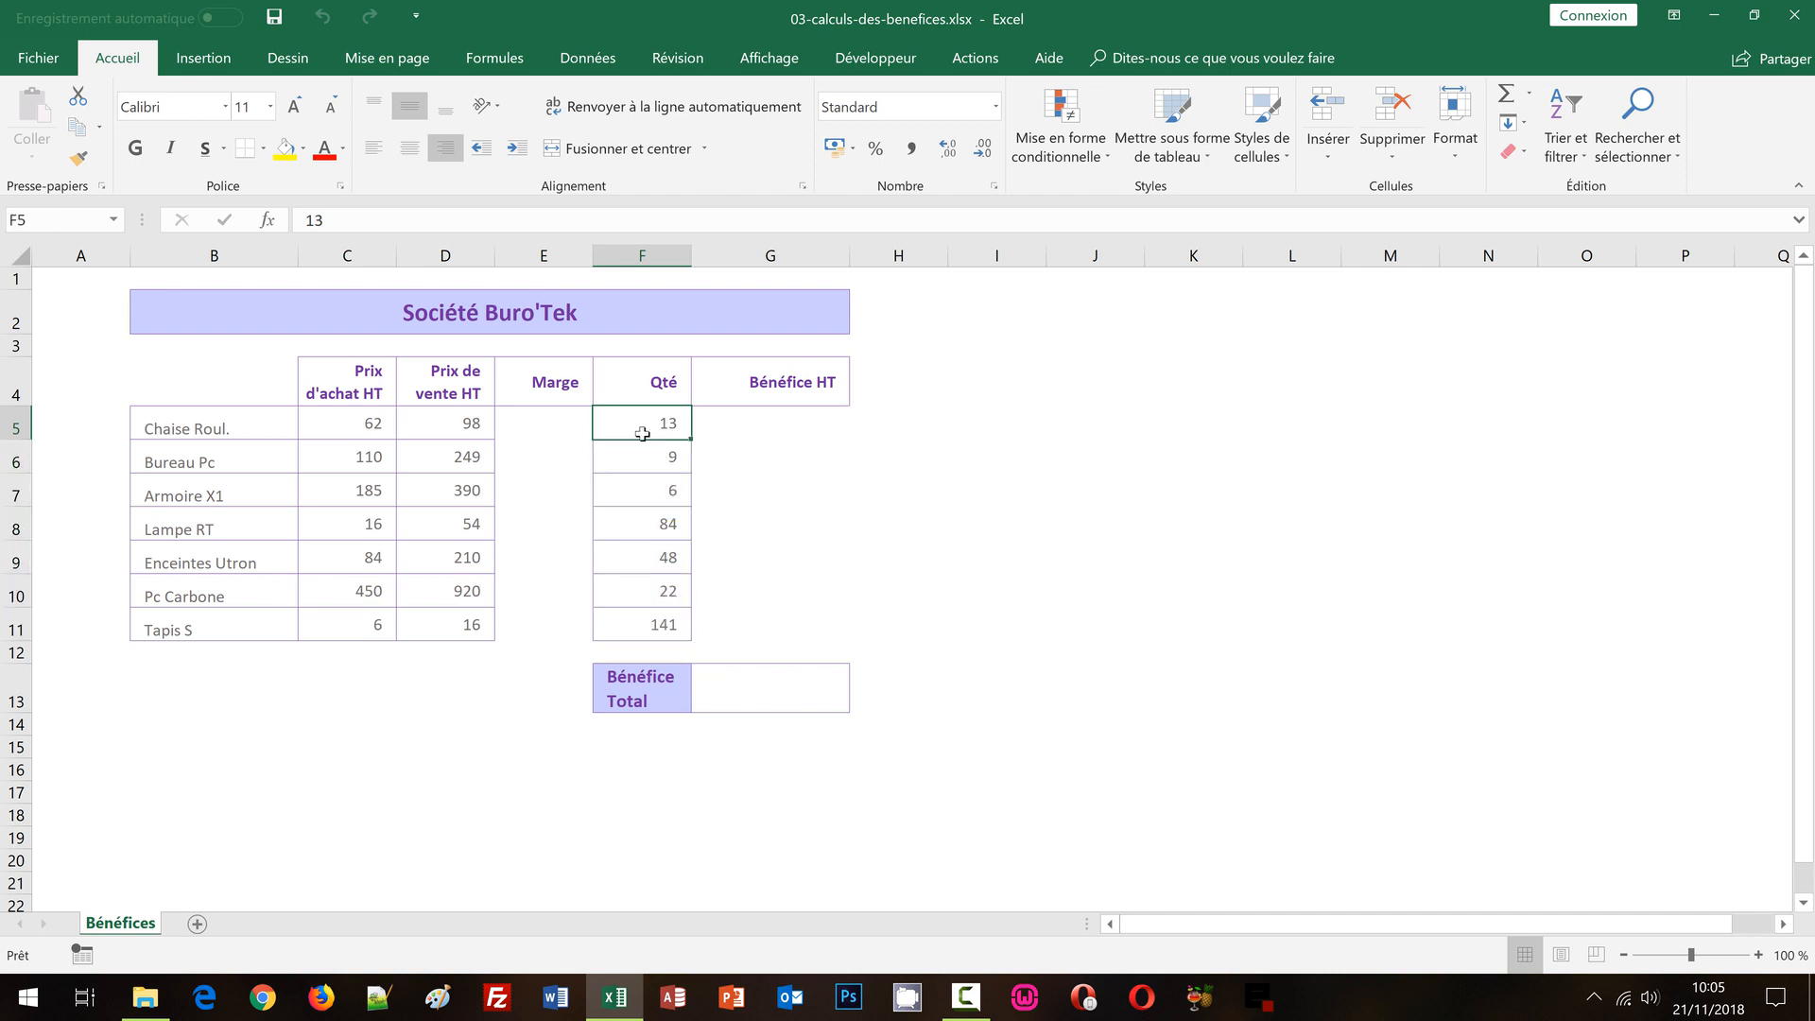
left_click(539, 428)
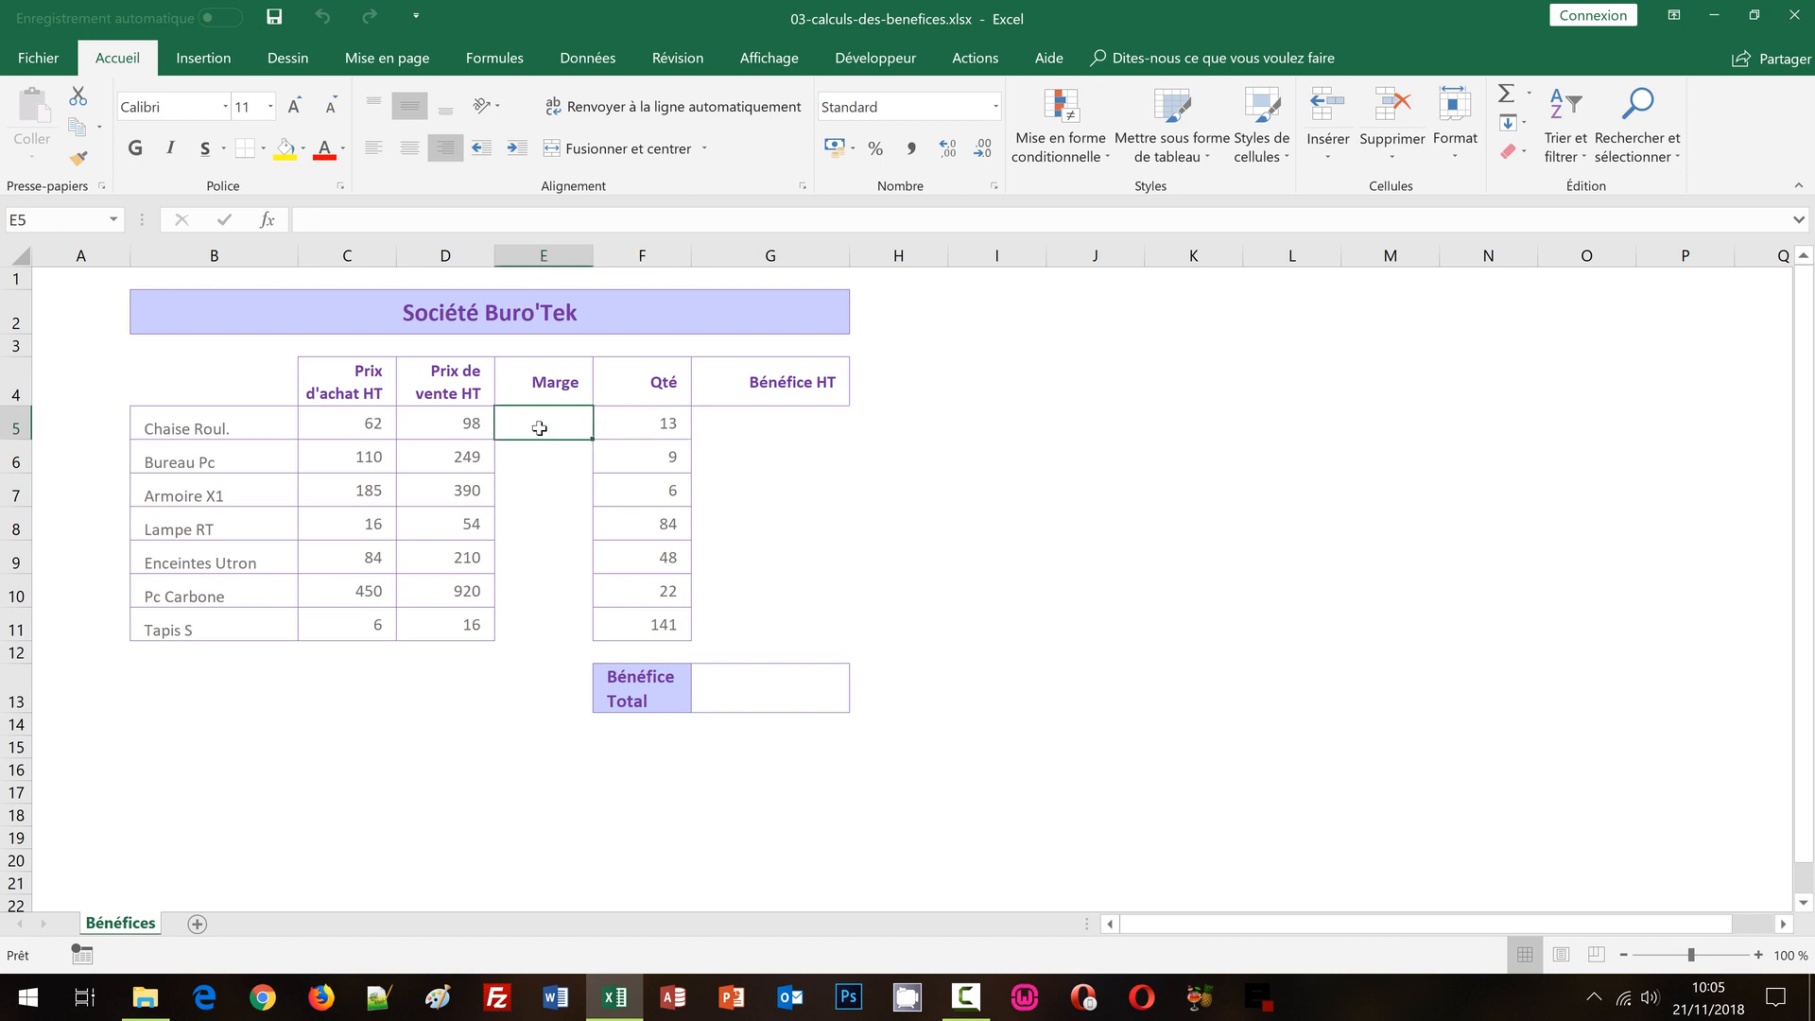
left_click(754, 419)
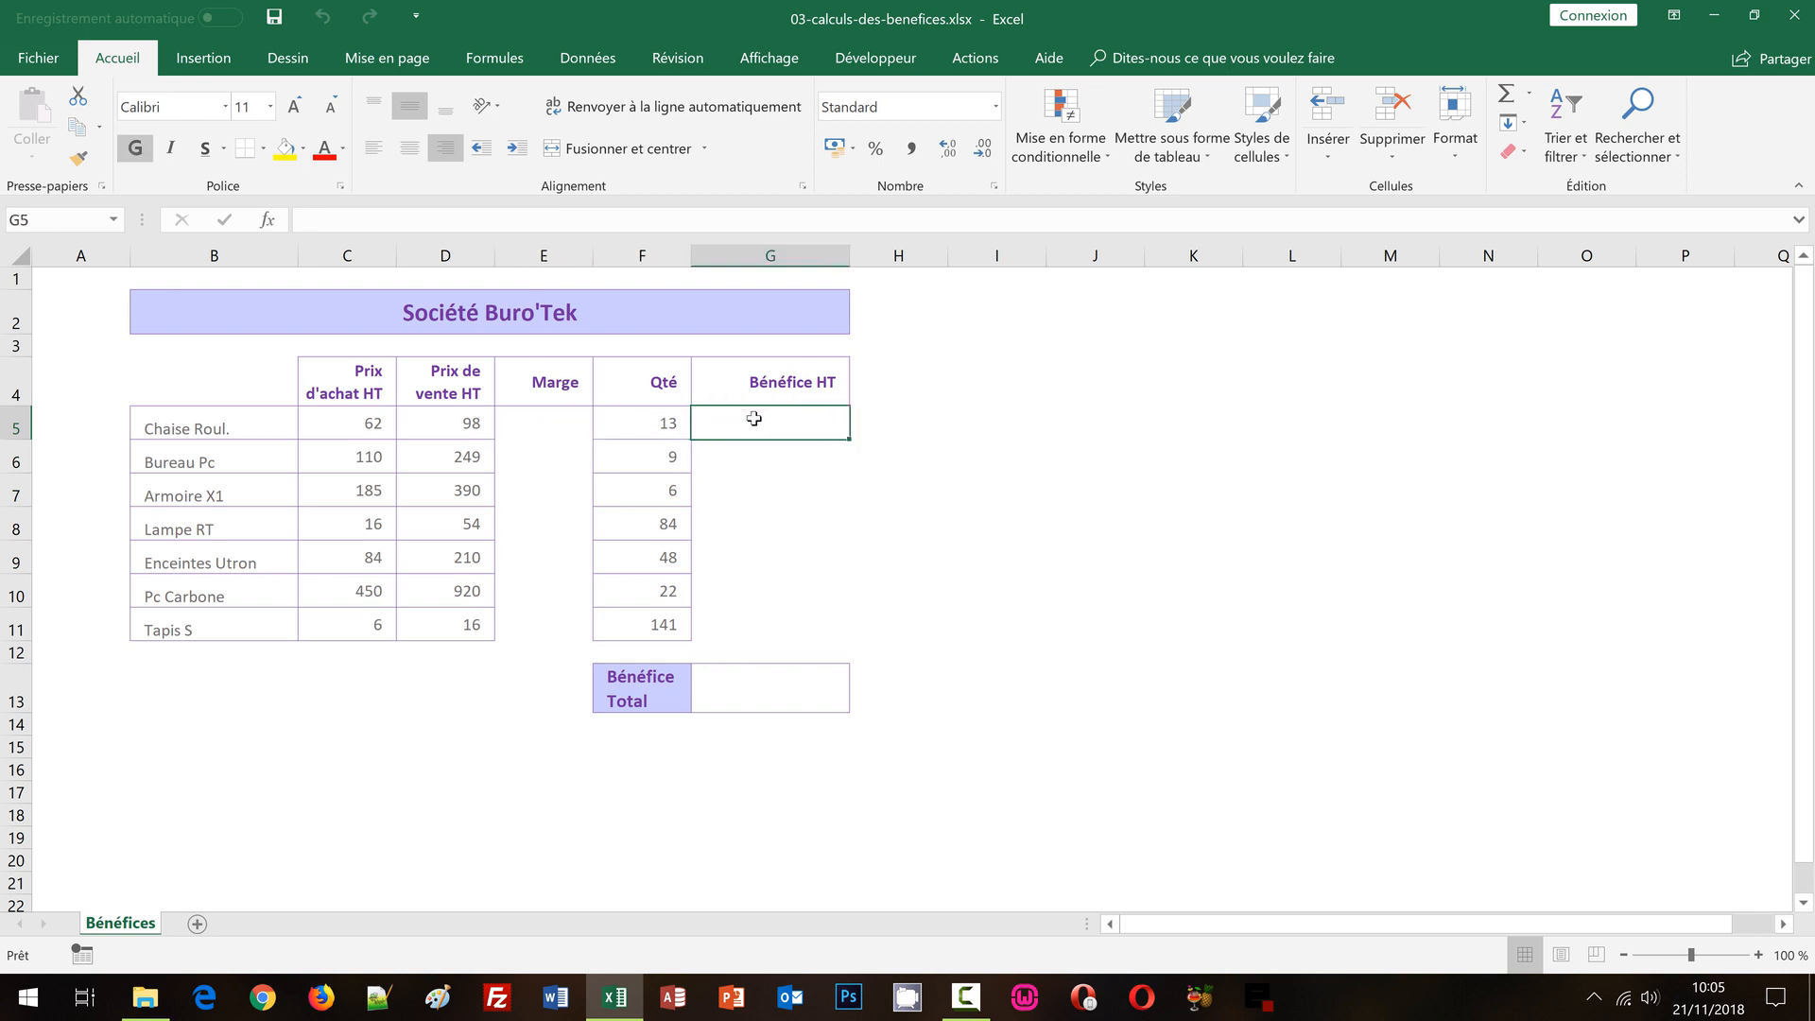
left_click_drag(754, 419, 736, 629)
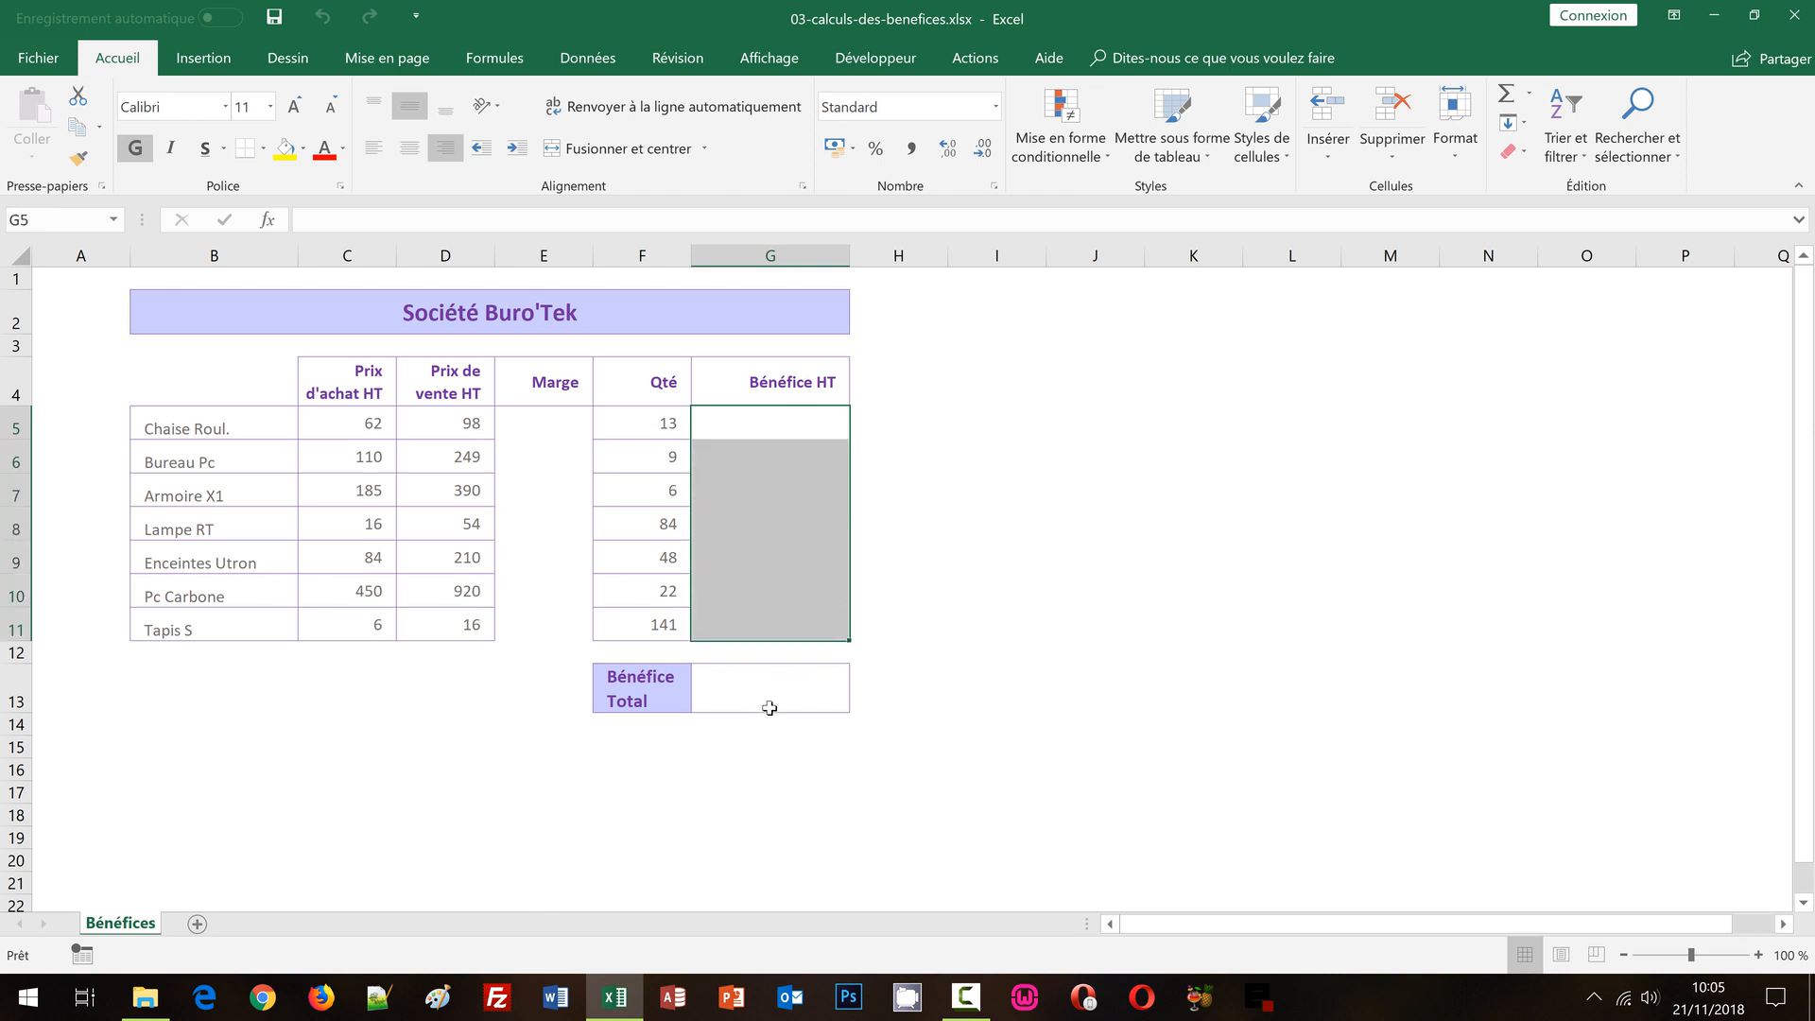
left_click(817, 699)
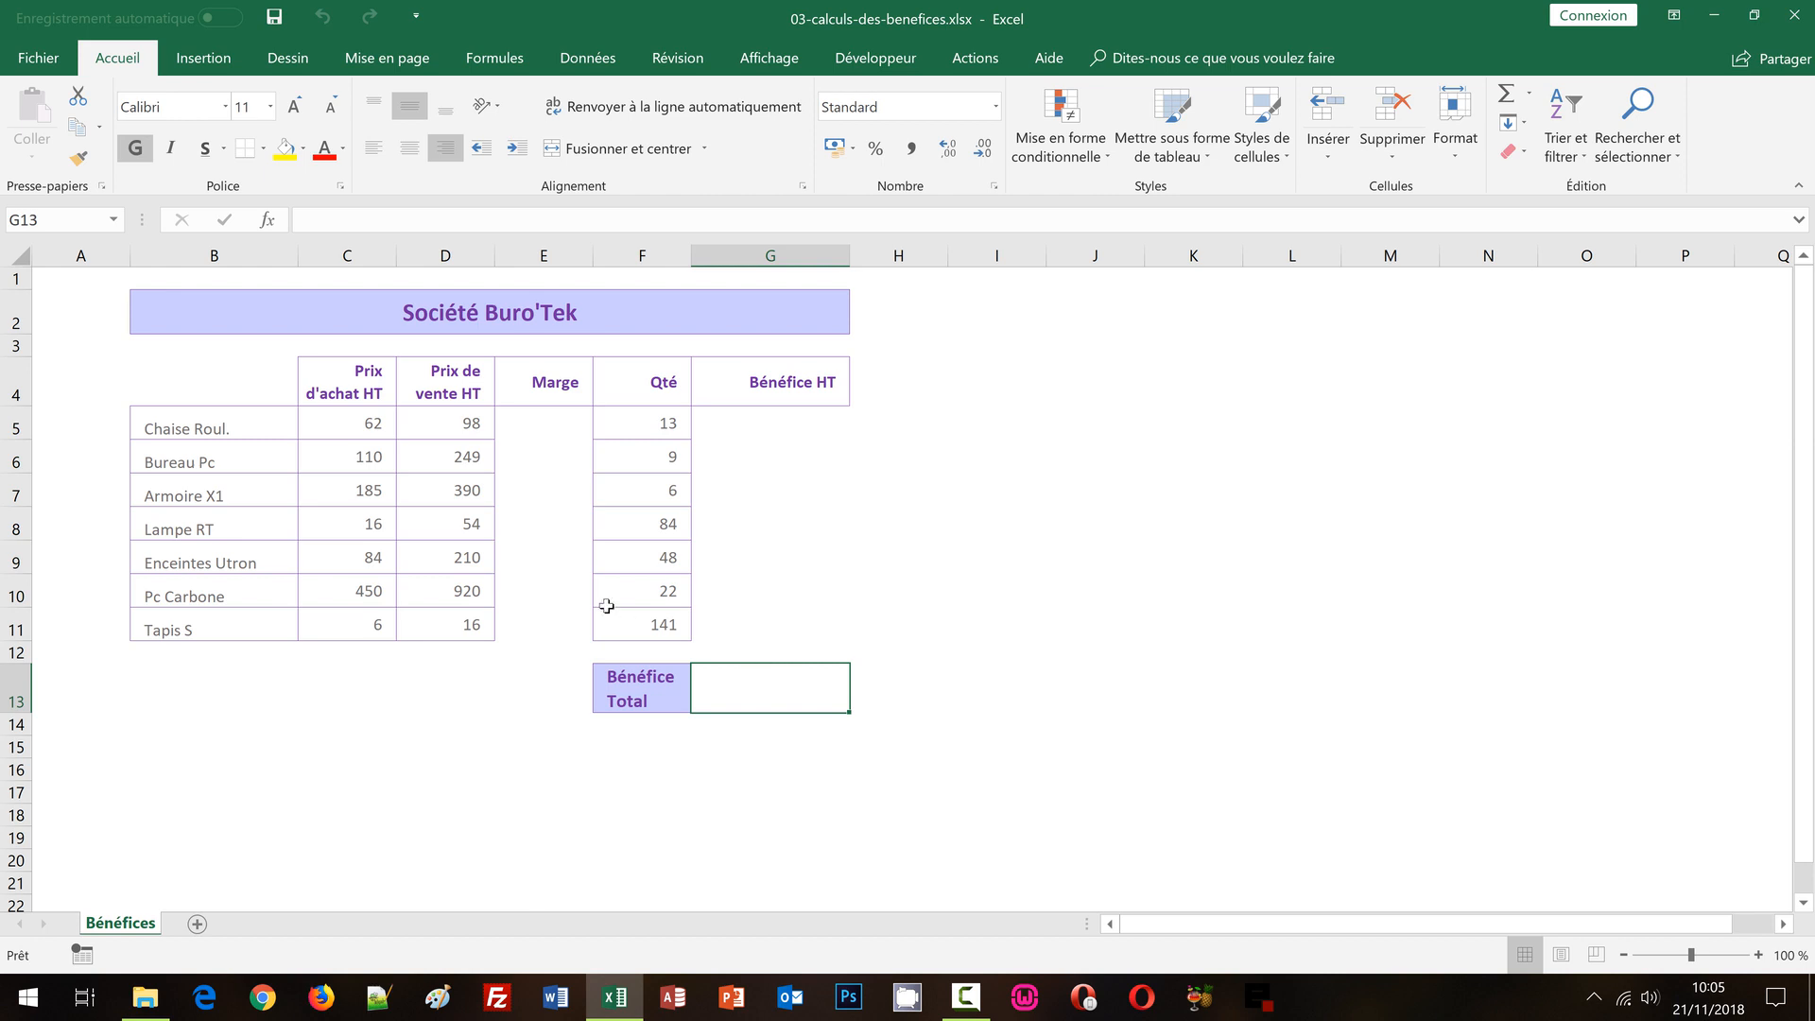
left_click(539, 426)
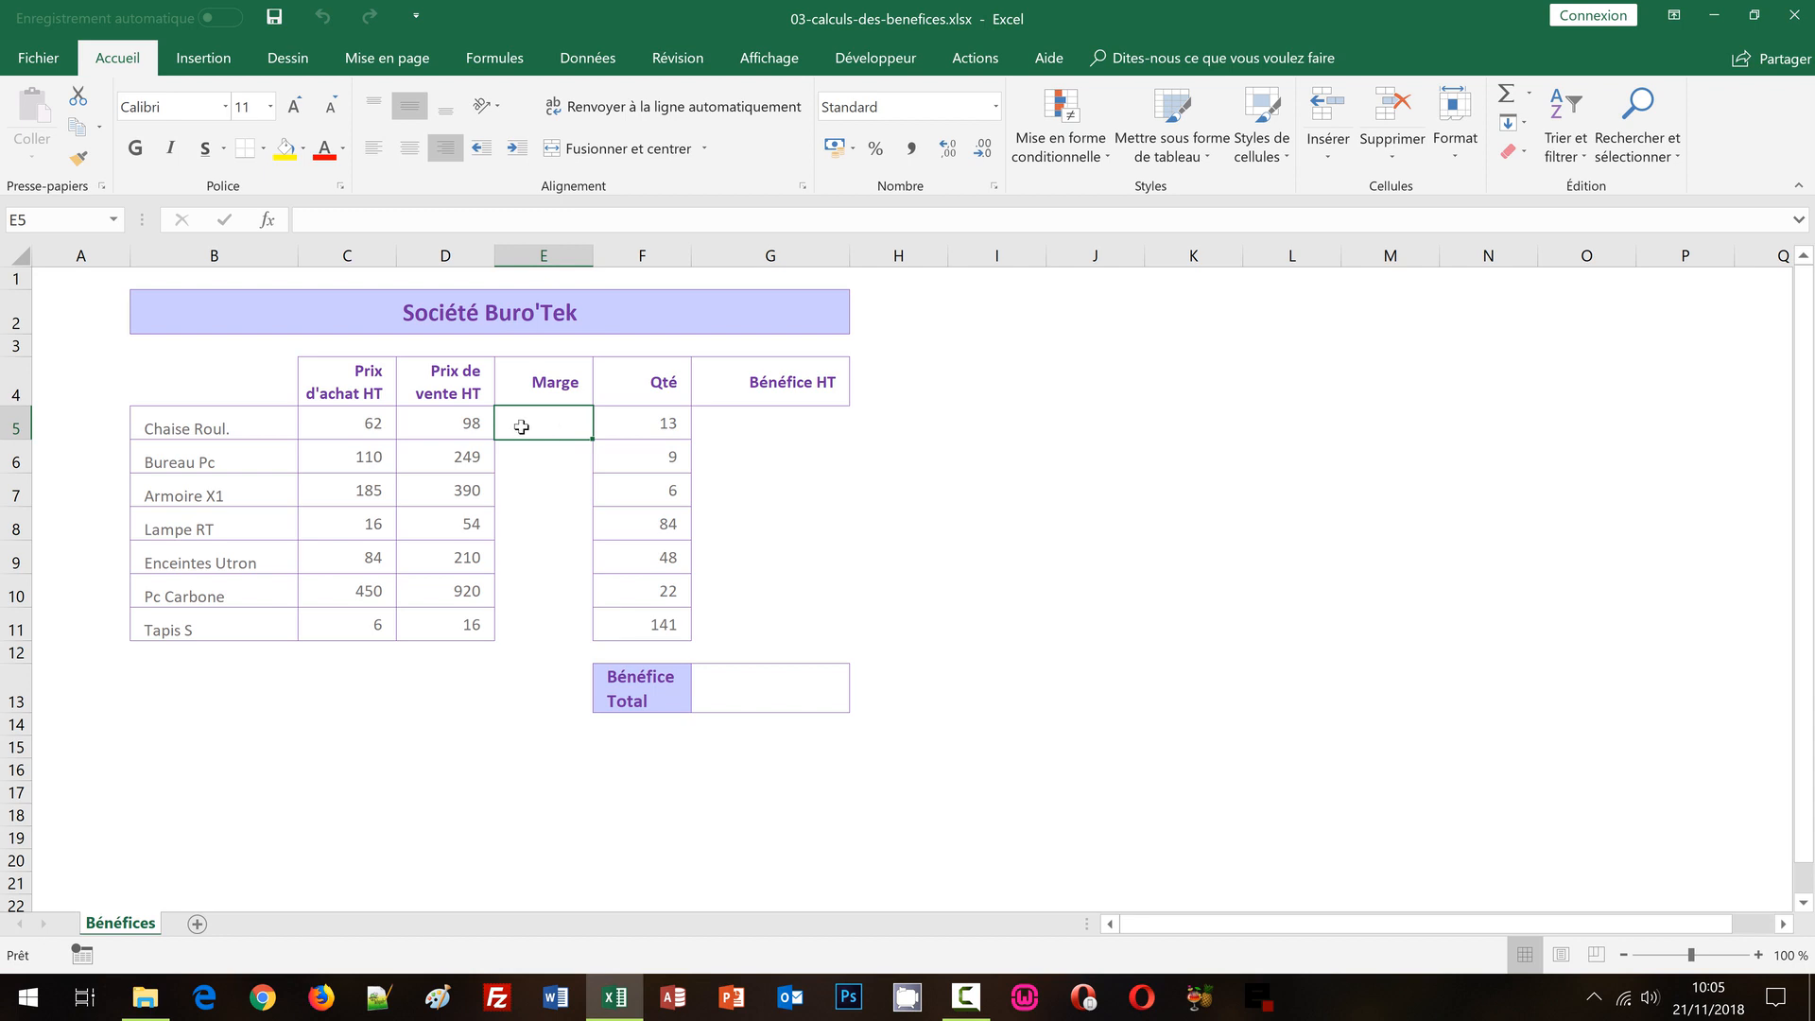
left_click(368, 429)
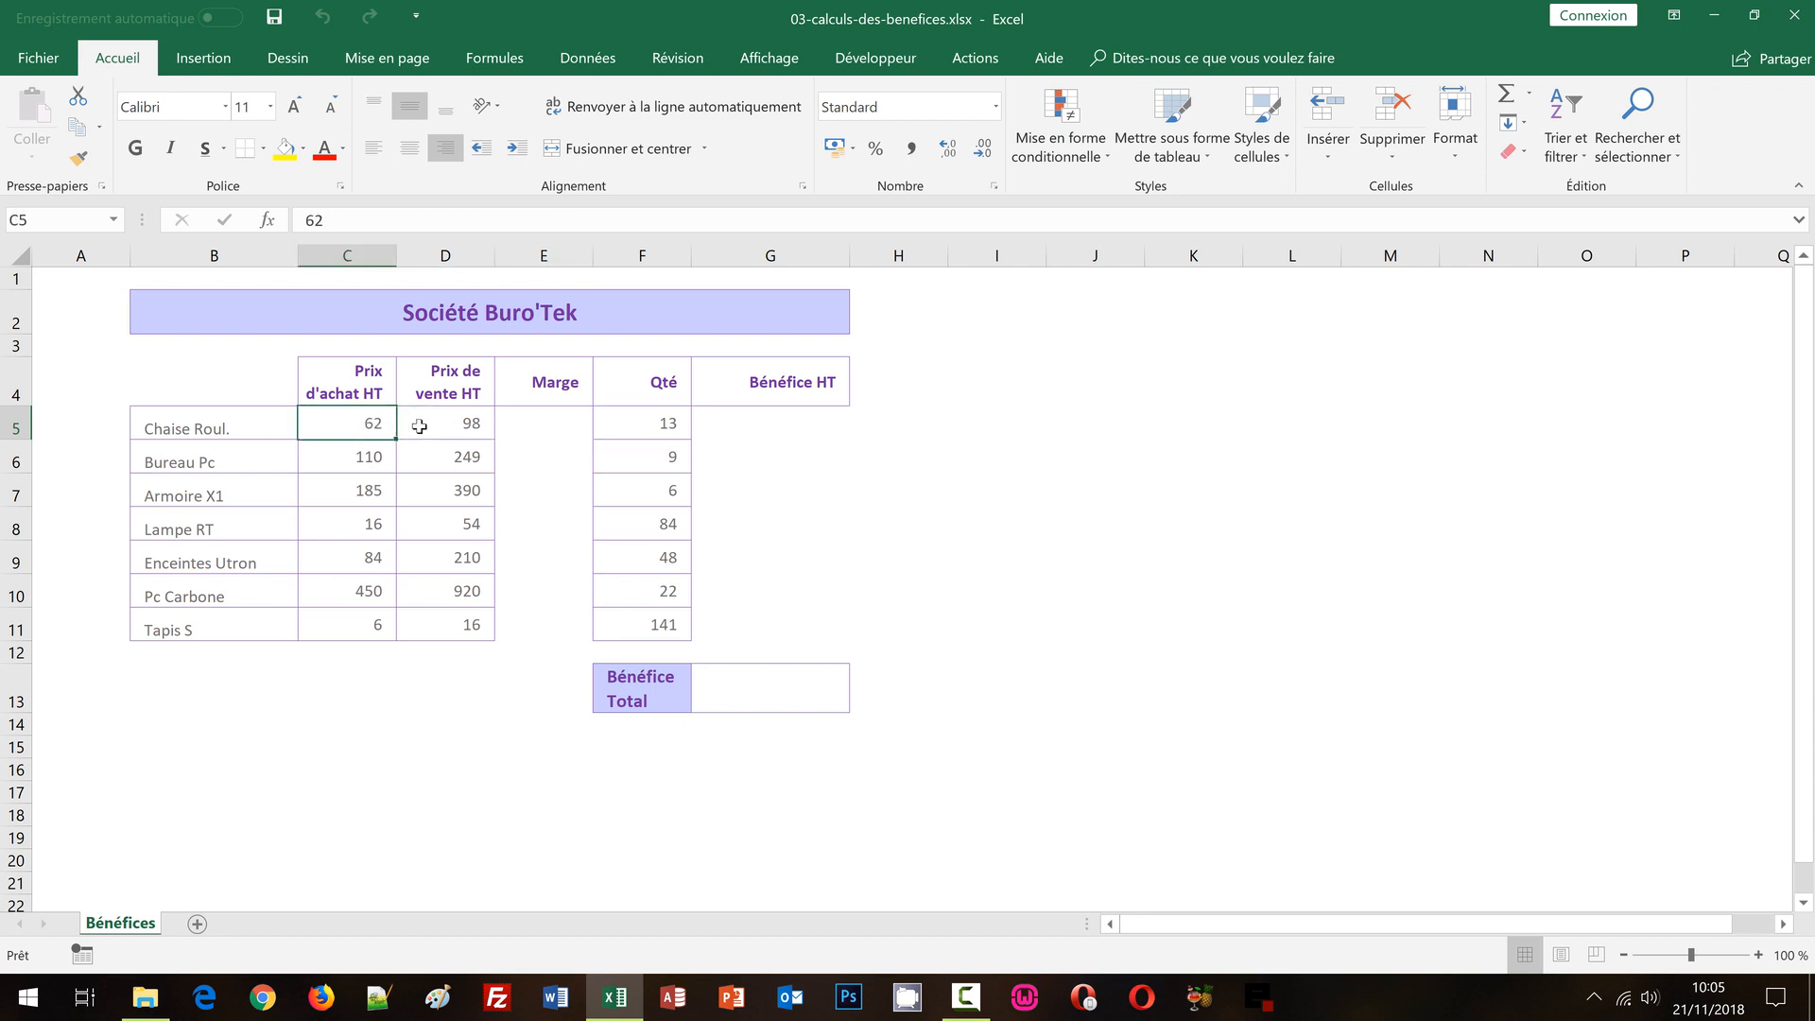
left_click(447, 425)
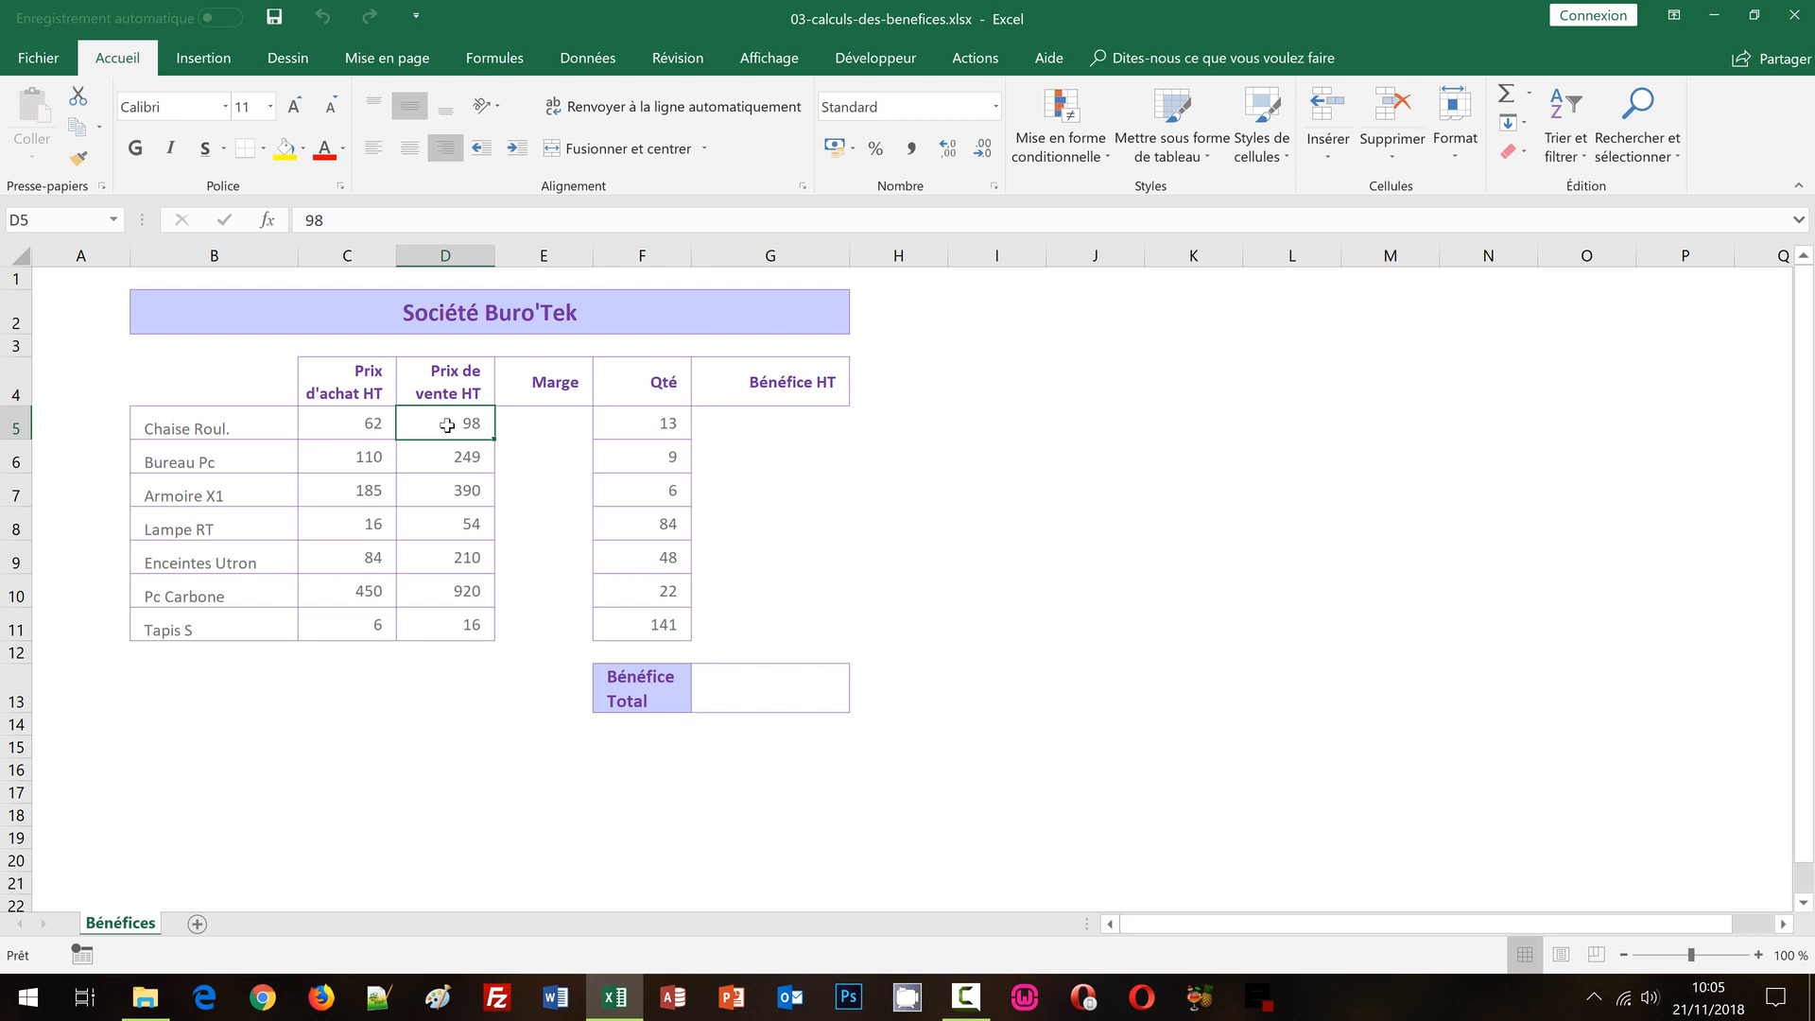
left_click(547, 427)
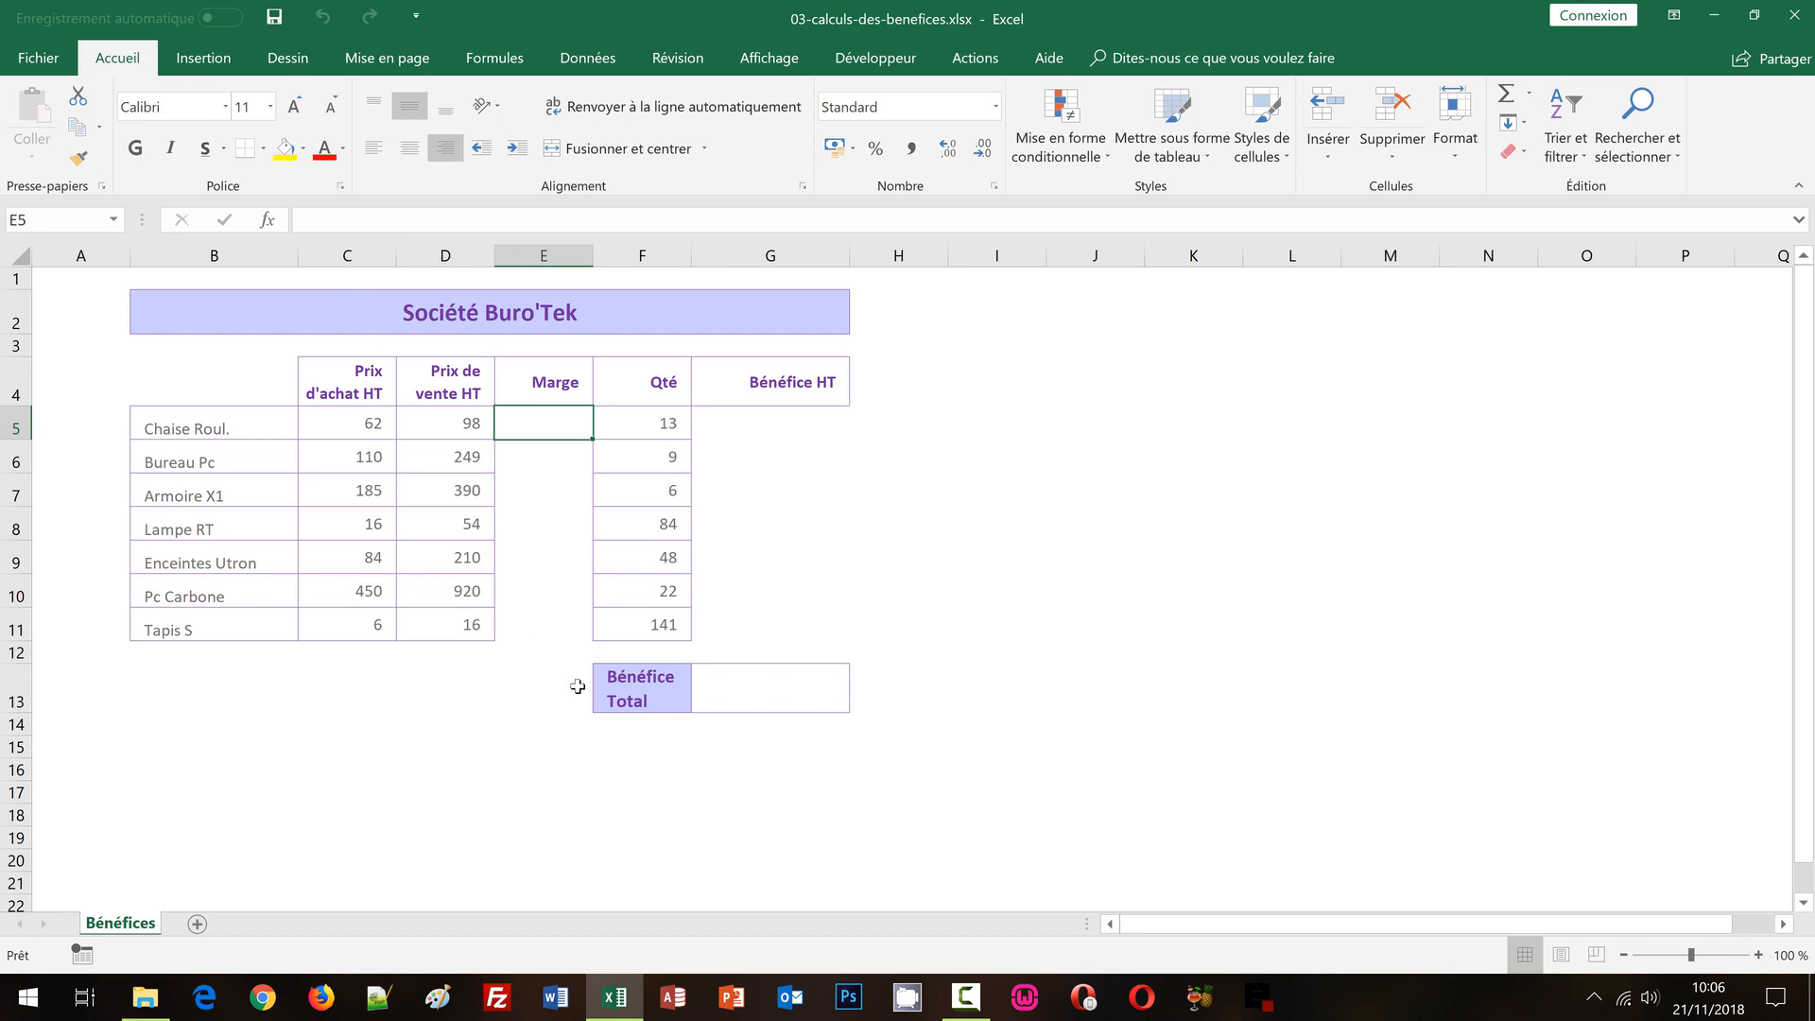
left_click(538, 482)
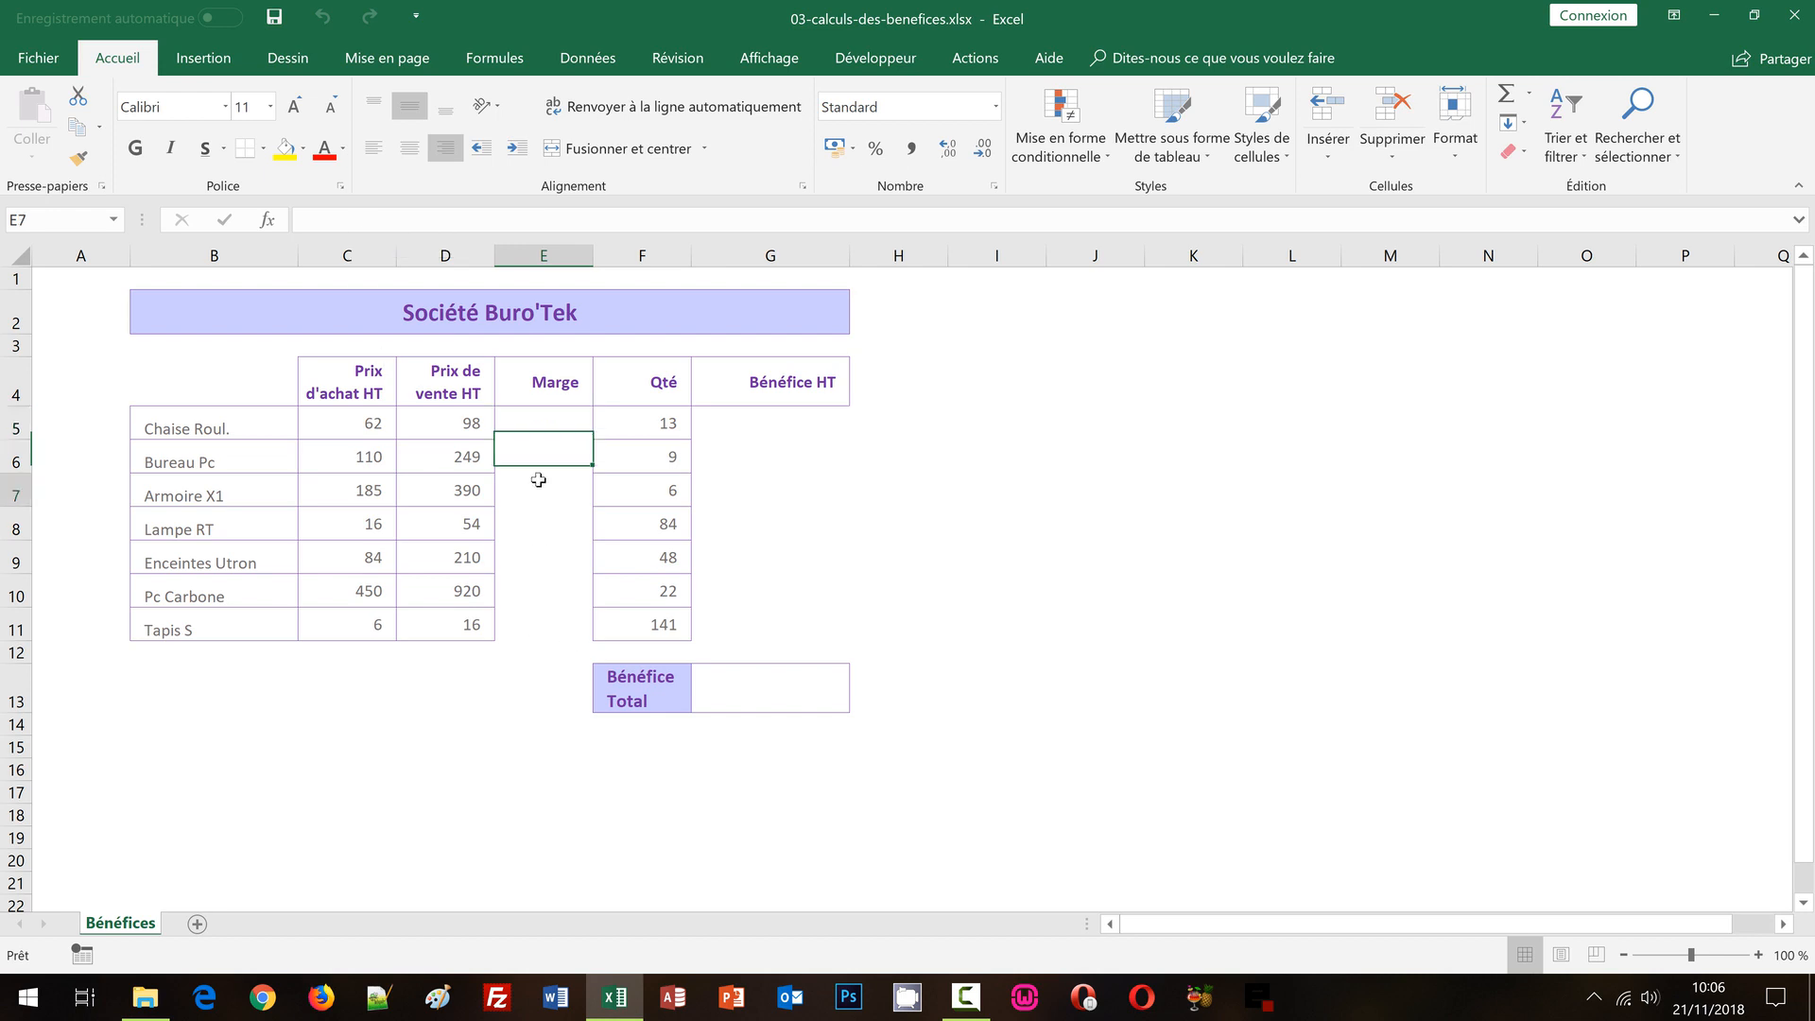
- Calculate the margin for Chaise Roul. in E5 with the formula =D5-C5, keeping that cell selected
left_click(535, 422)
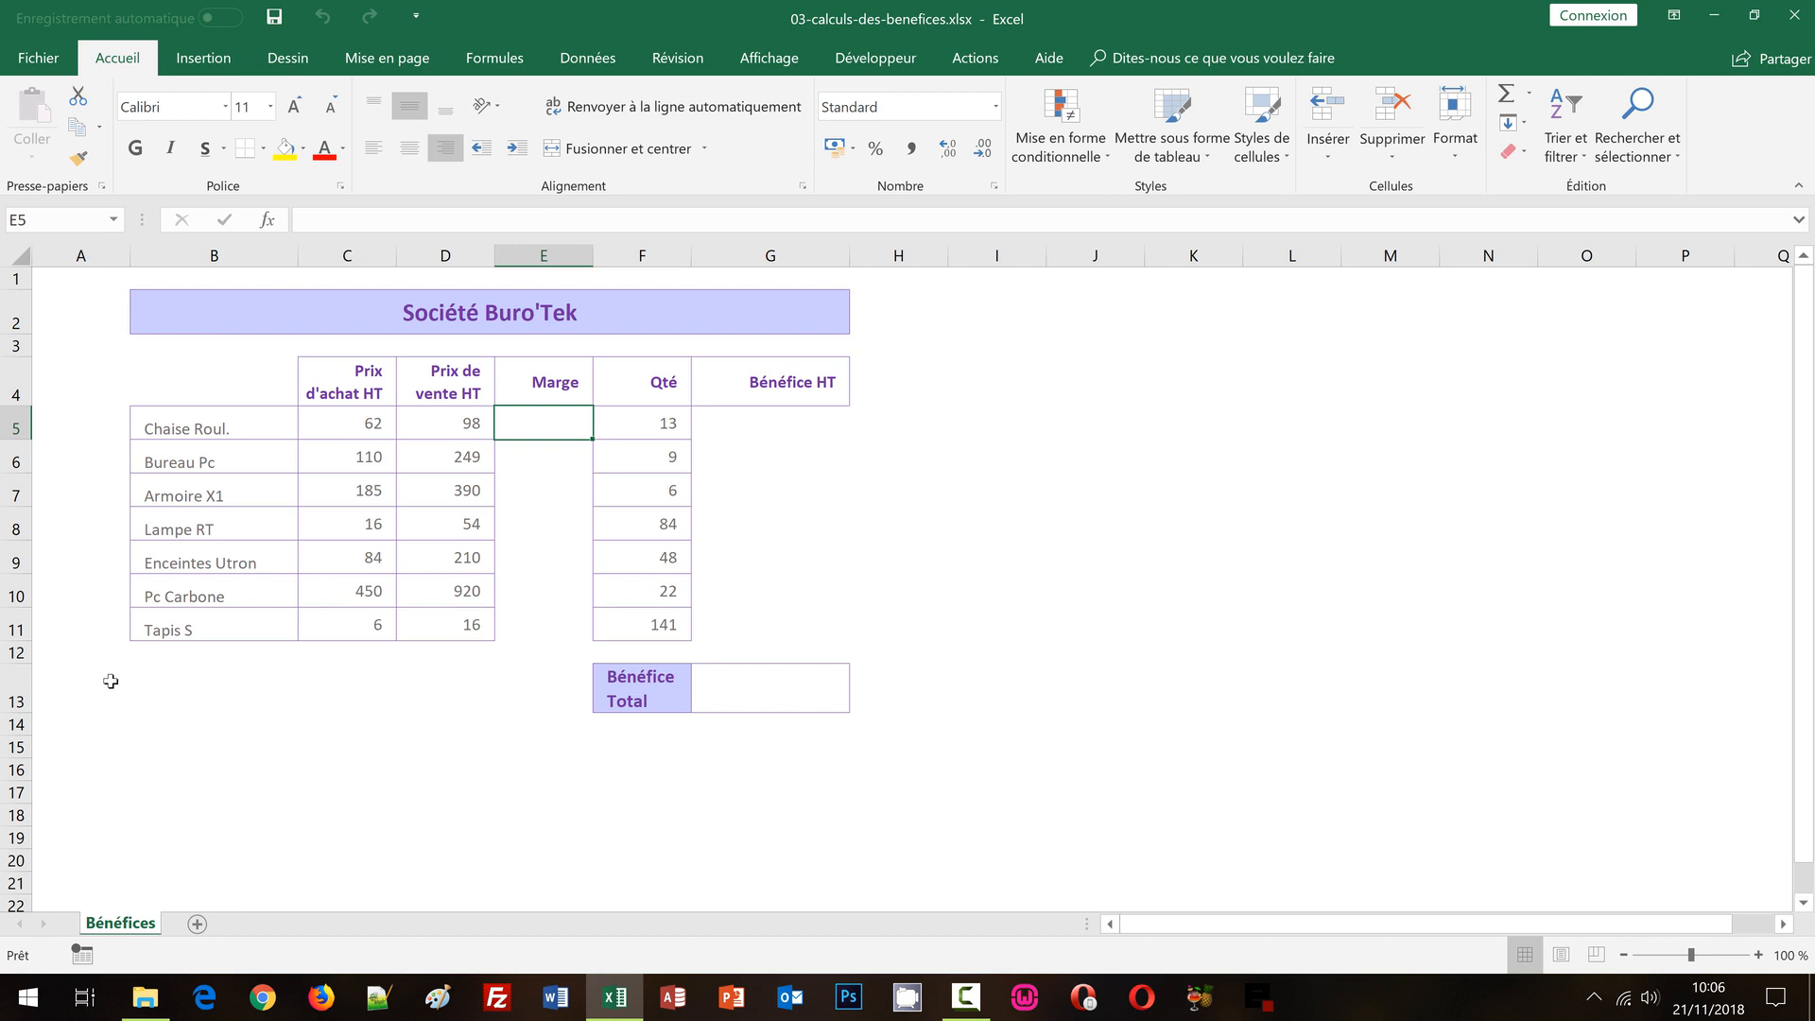
type("=")
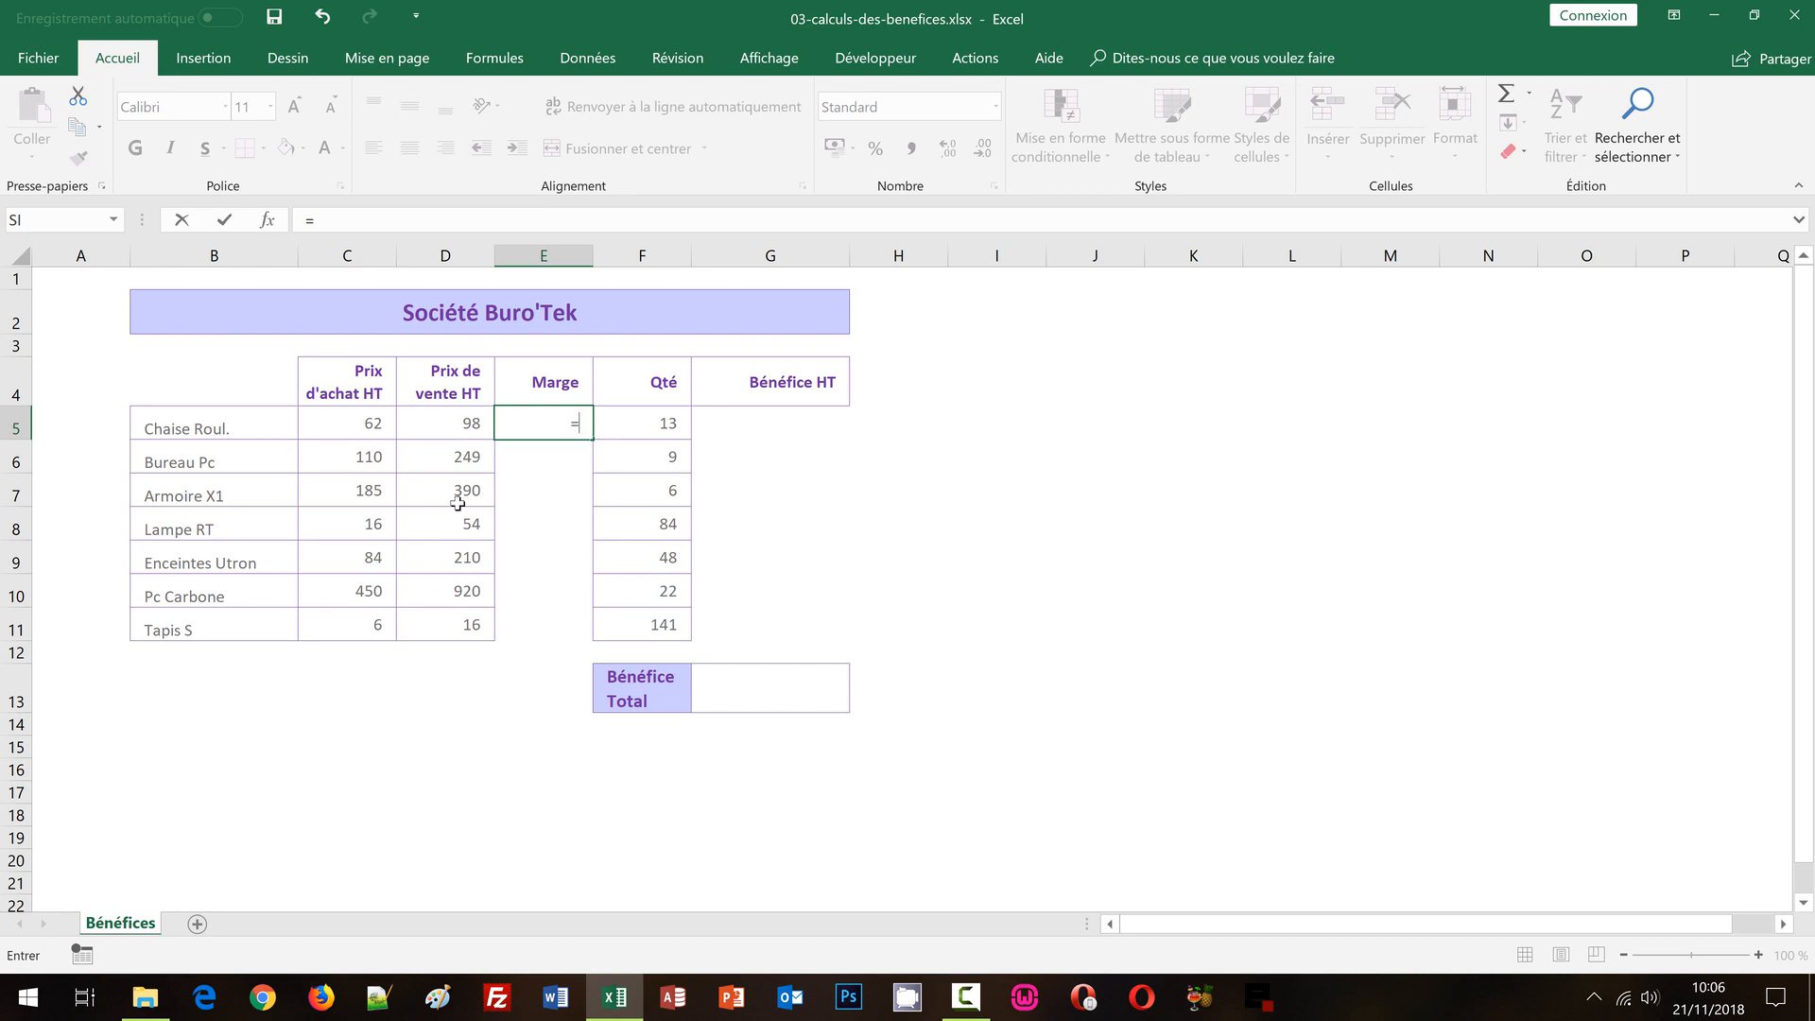
left_click(456, 426)
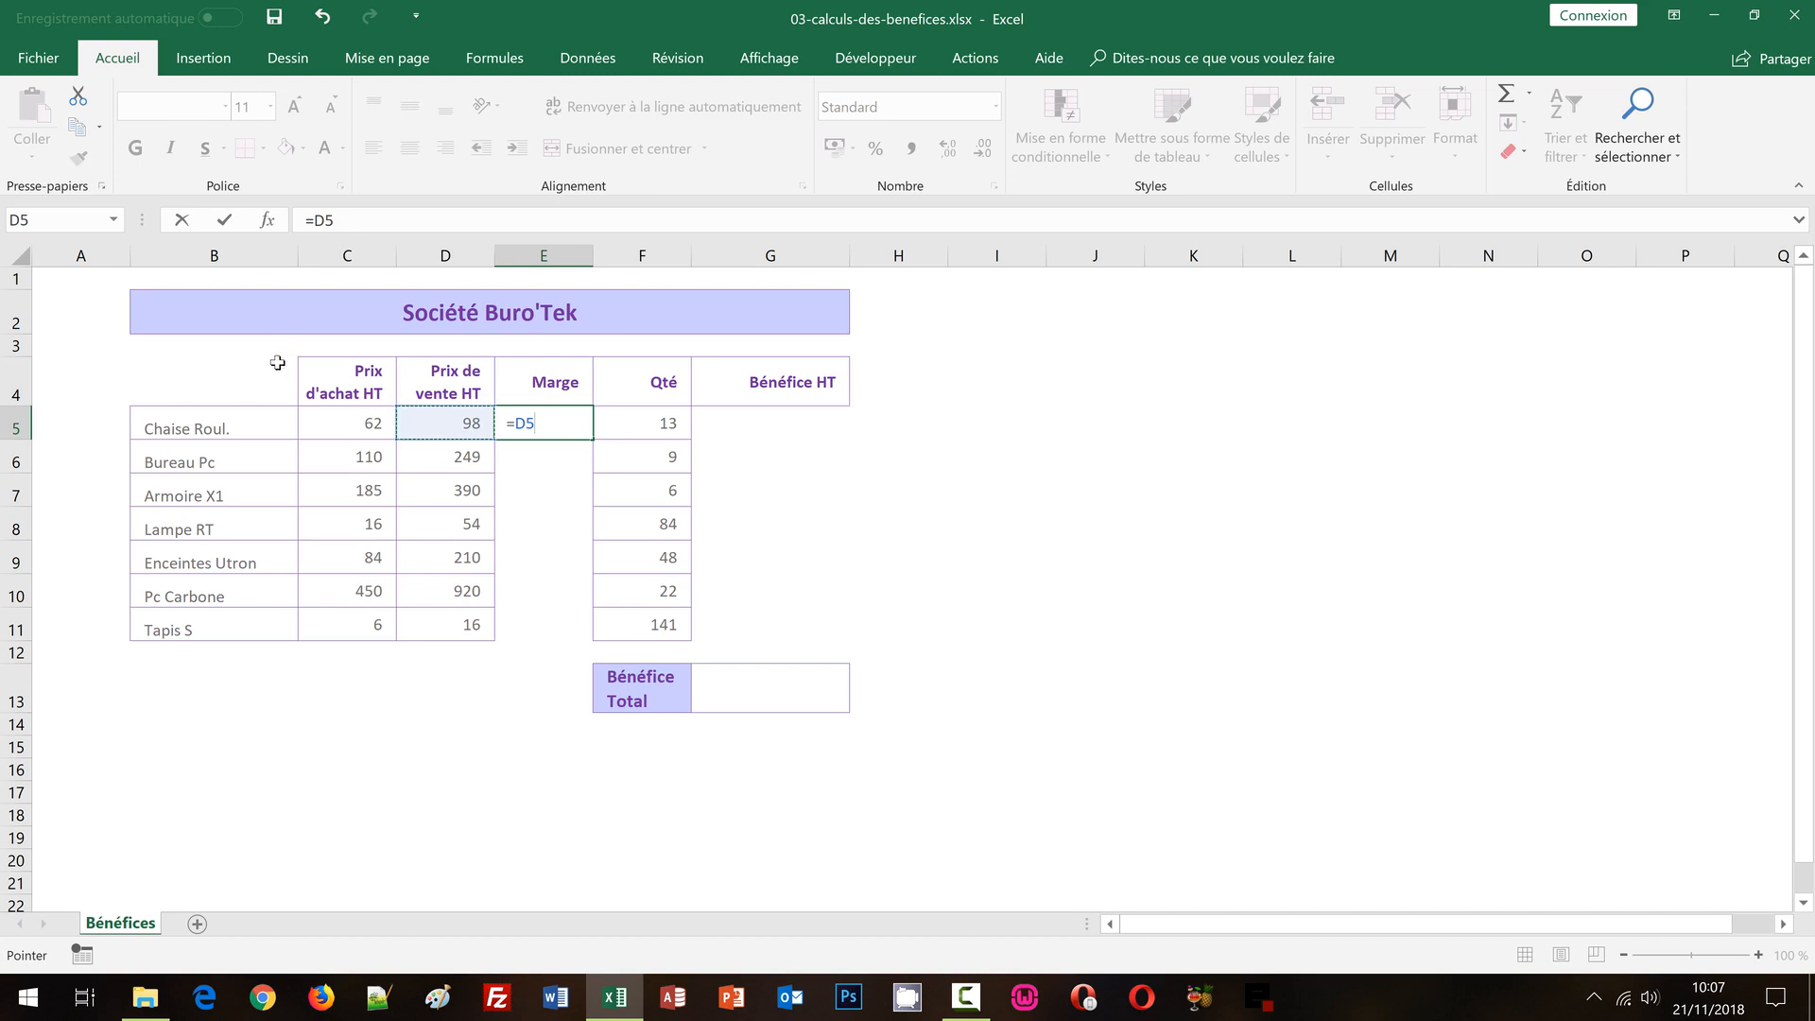
type("-")
left_click(348, 427)
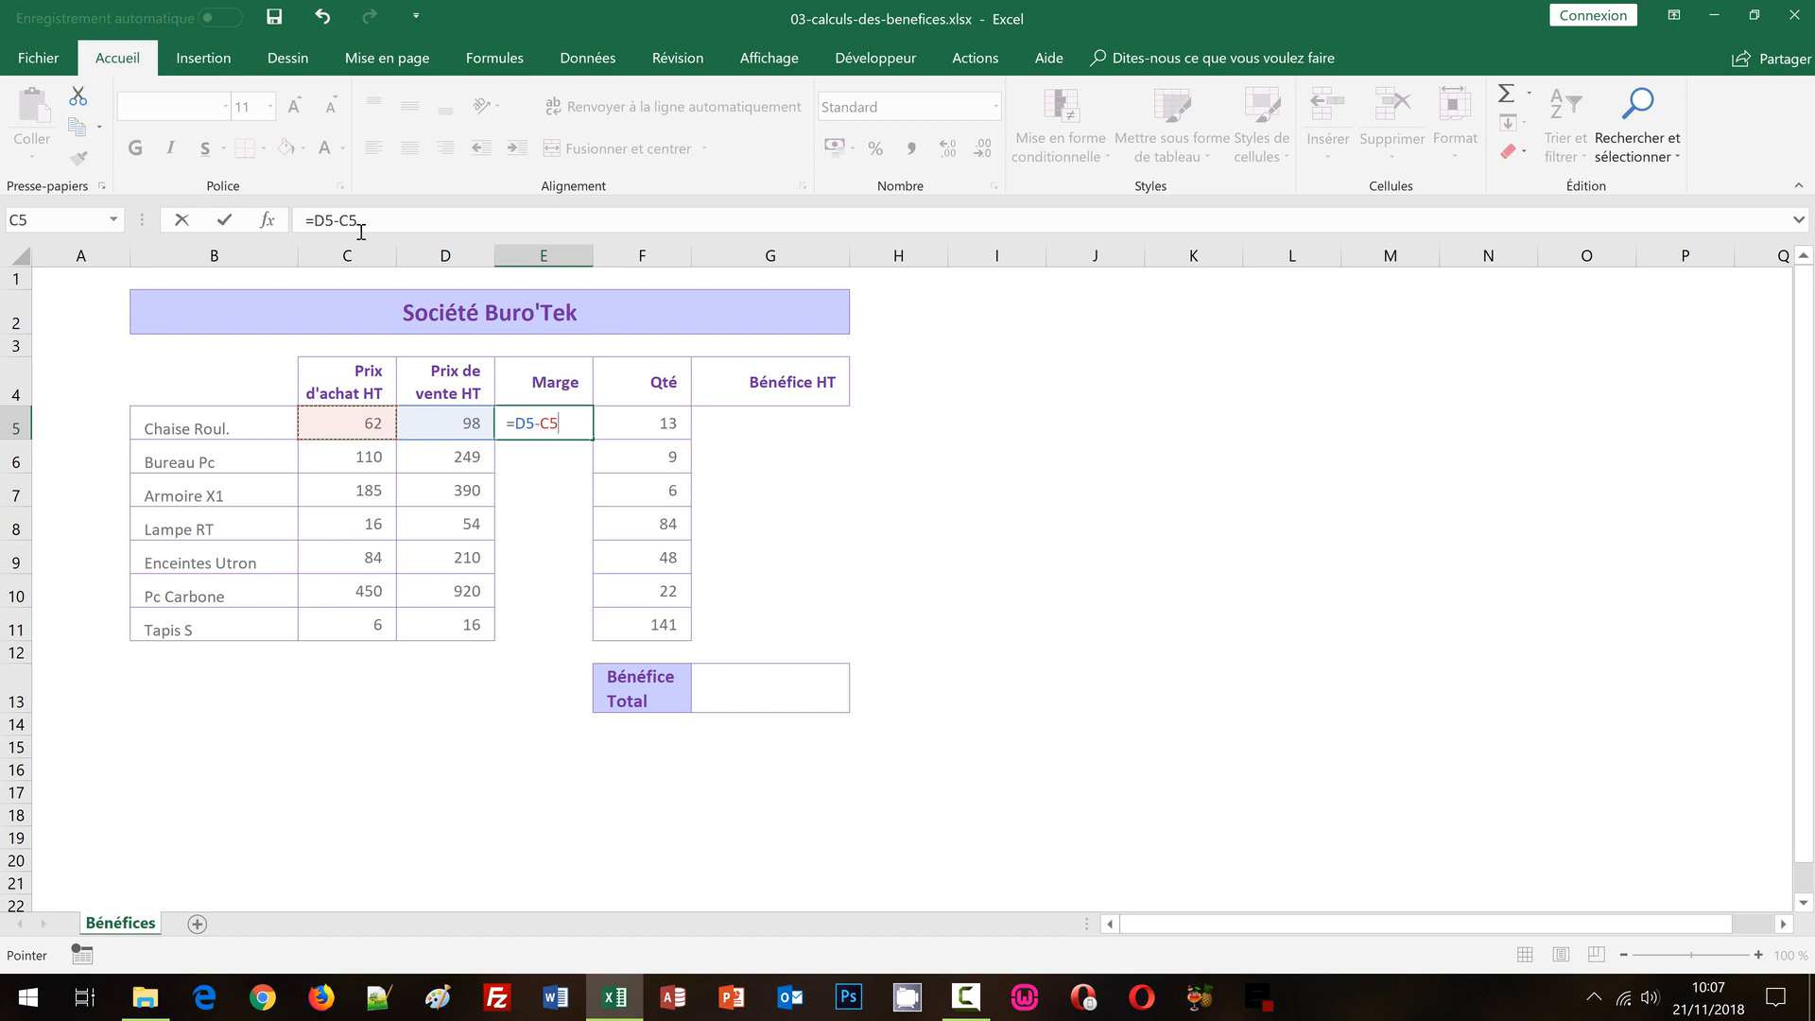
key("ctrl+Return")
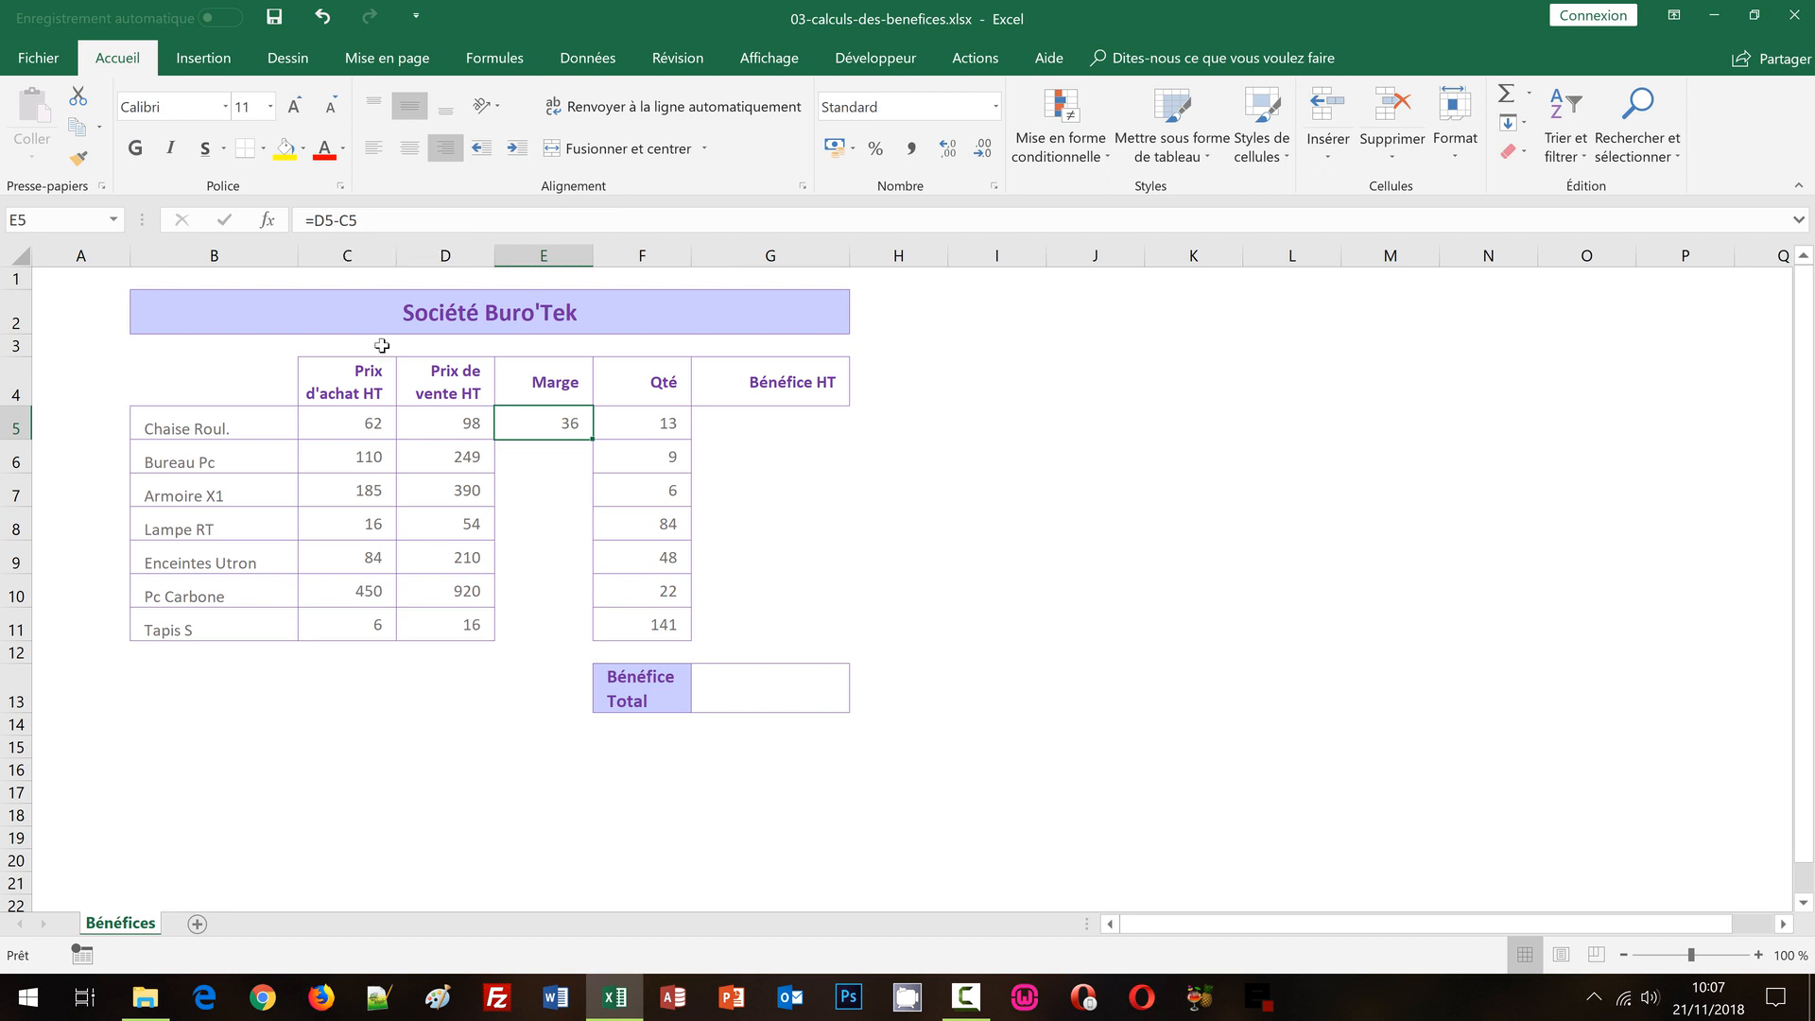
- Fill the margin formula from E5 down to E11 for the remaining products
left_click(529, 464)
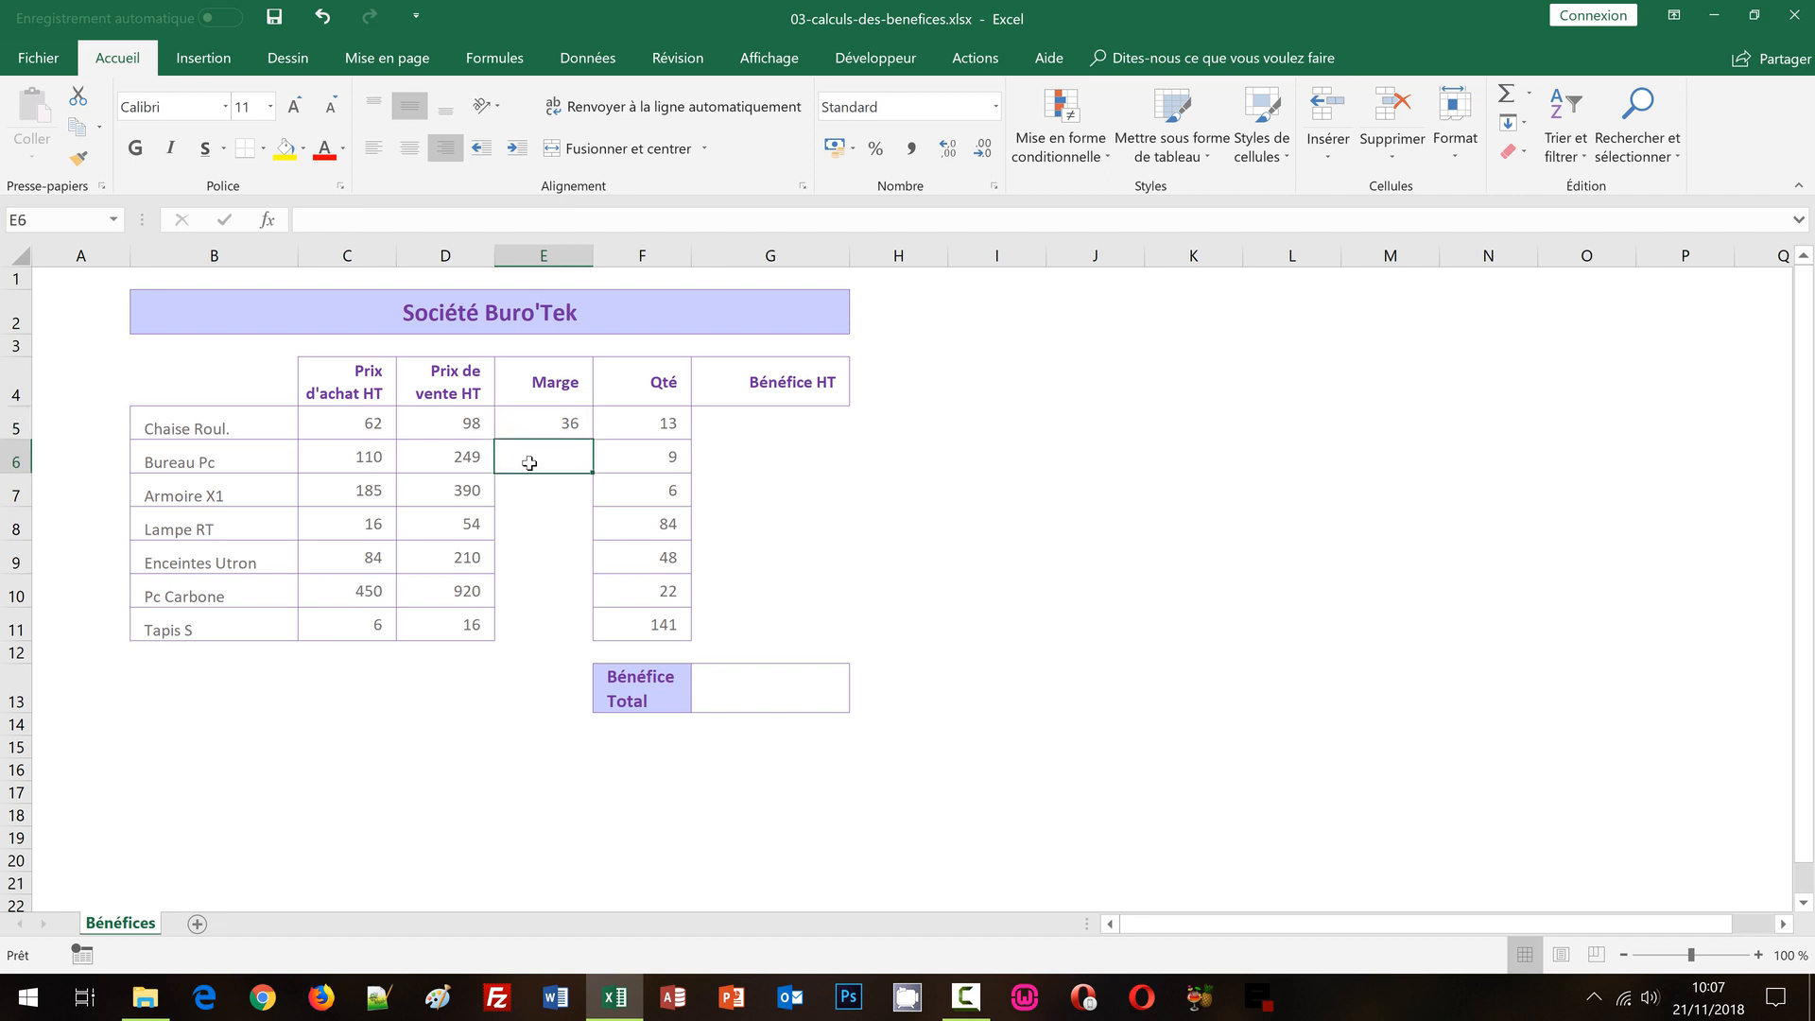
left_click(539, 423)
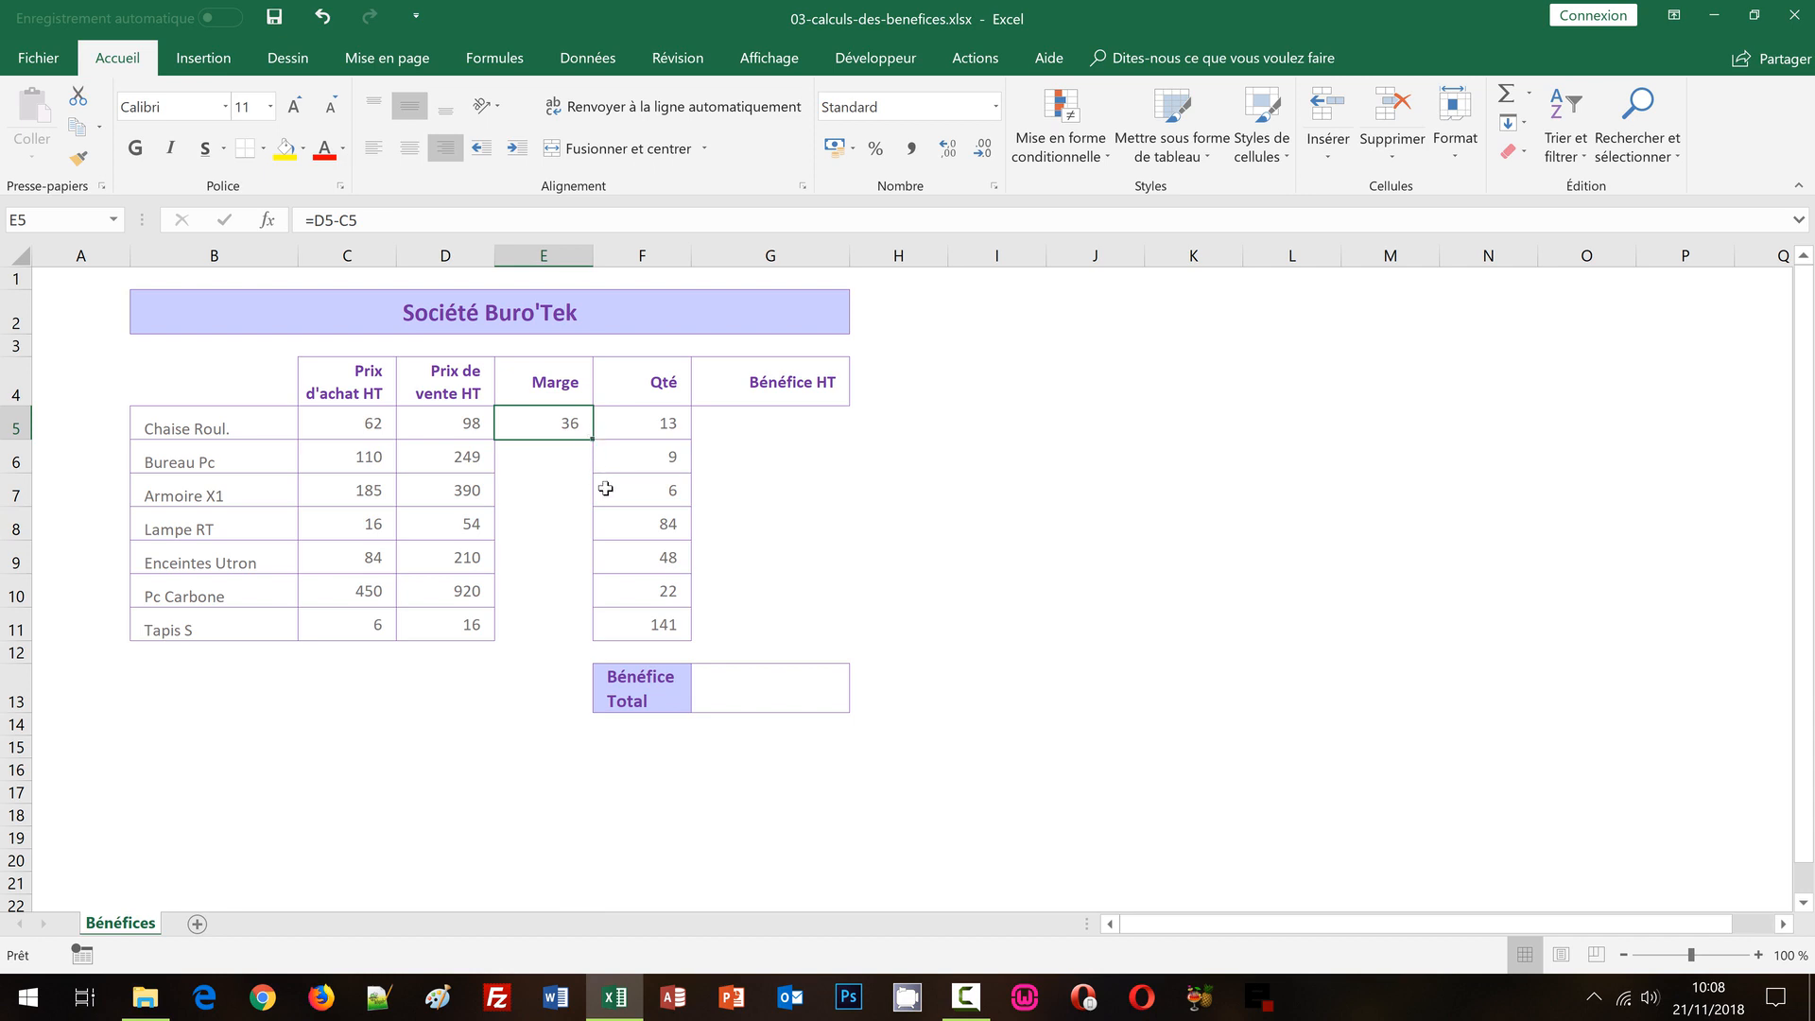
double_click(593, 438)
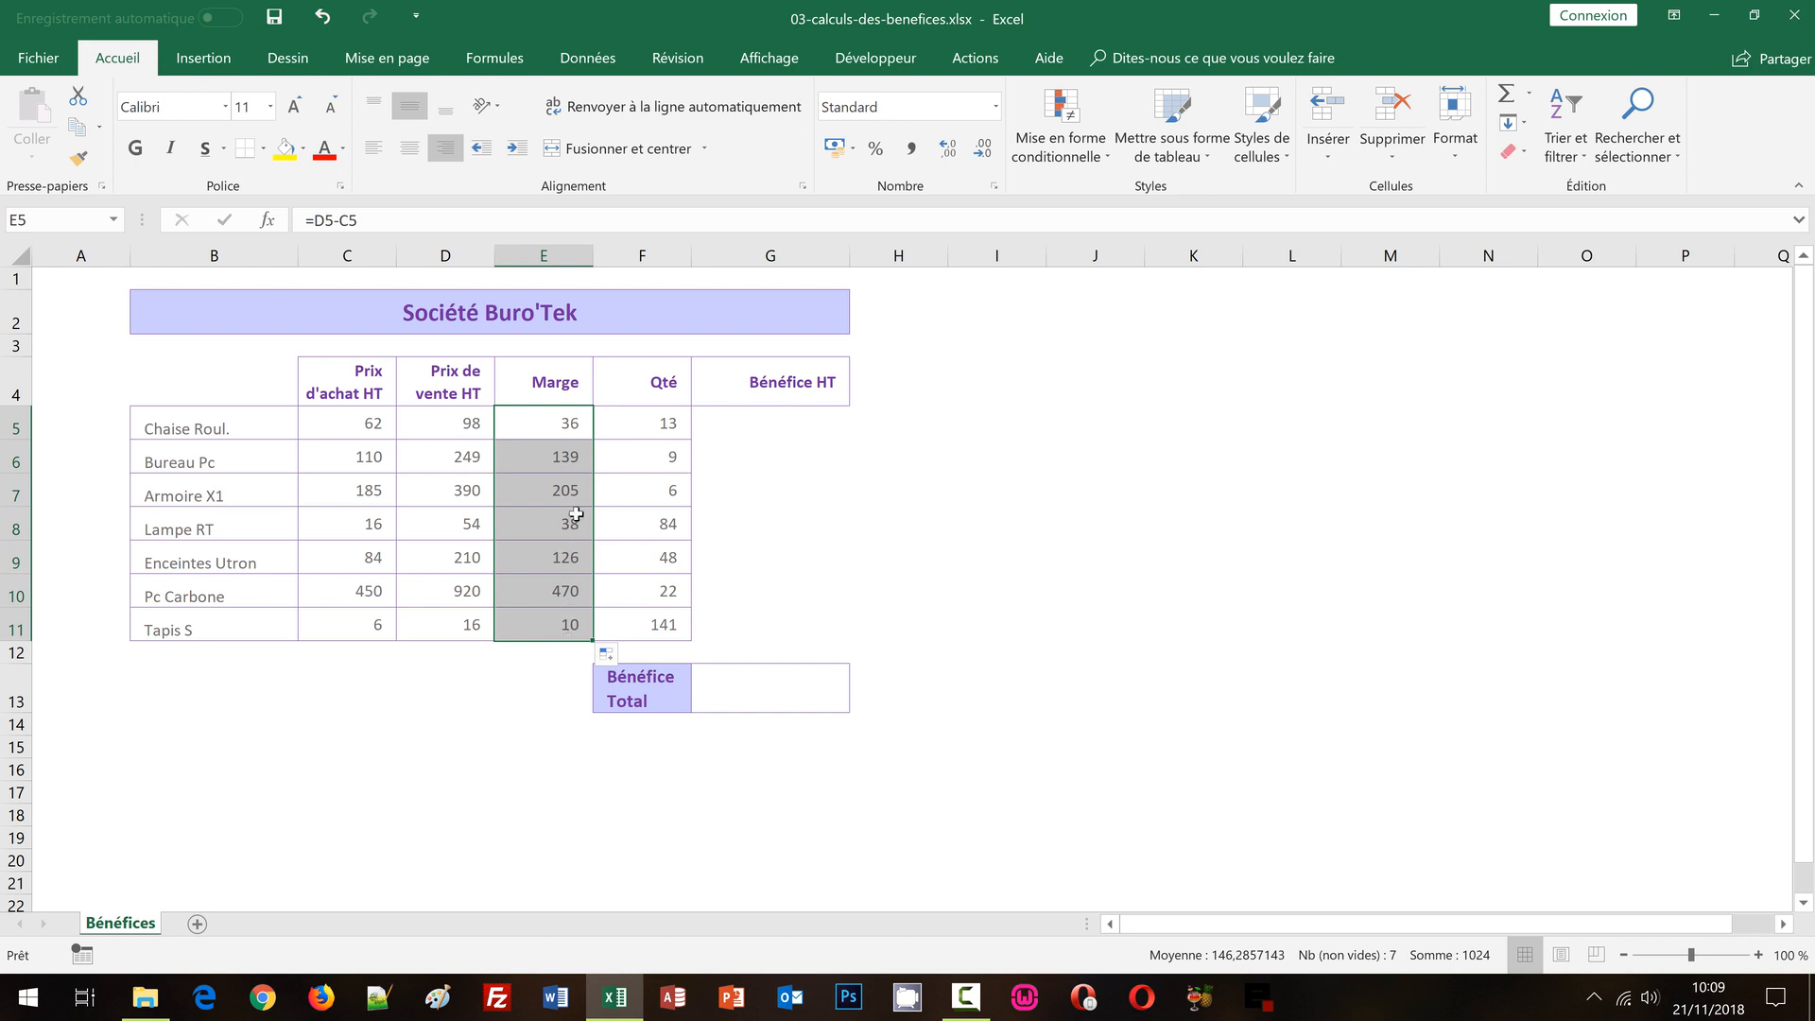
- Compare the copied margin formulas in E11 and E8 with the original formula in E5
left_click(558, 627)
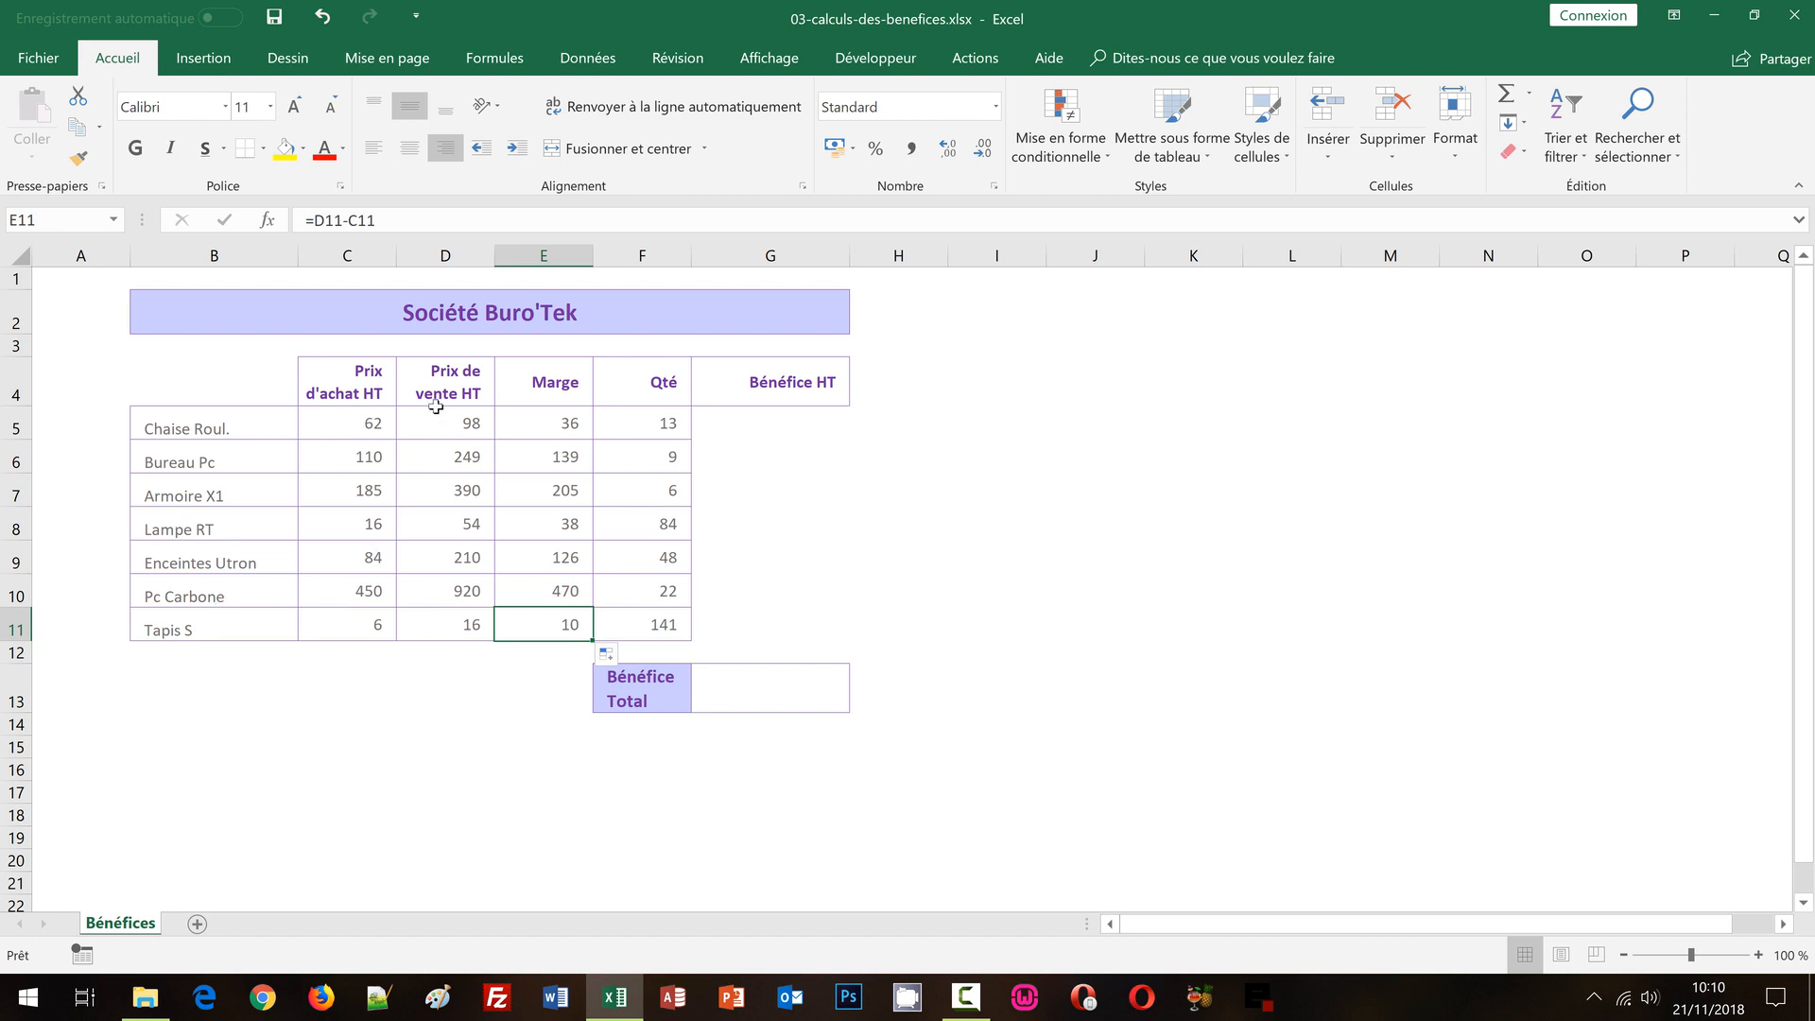
left_click(560, 421)
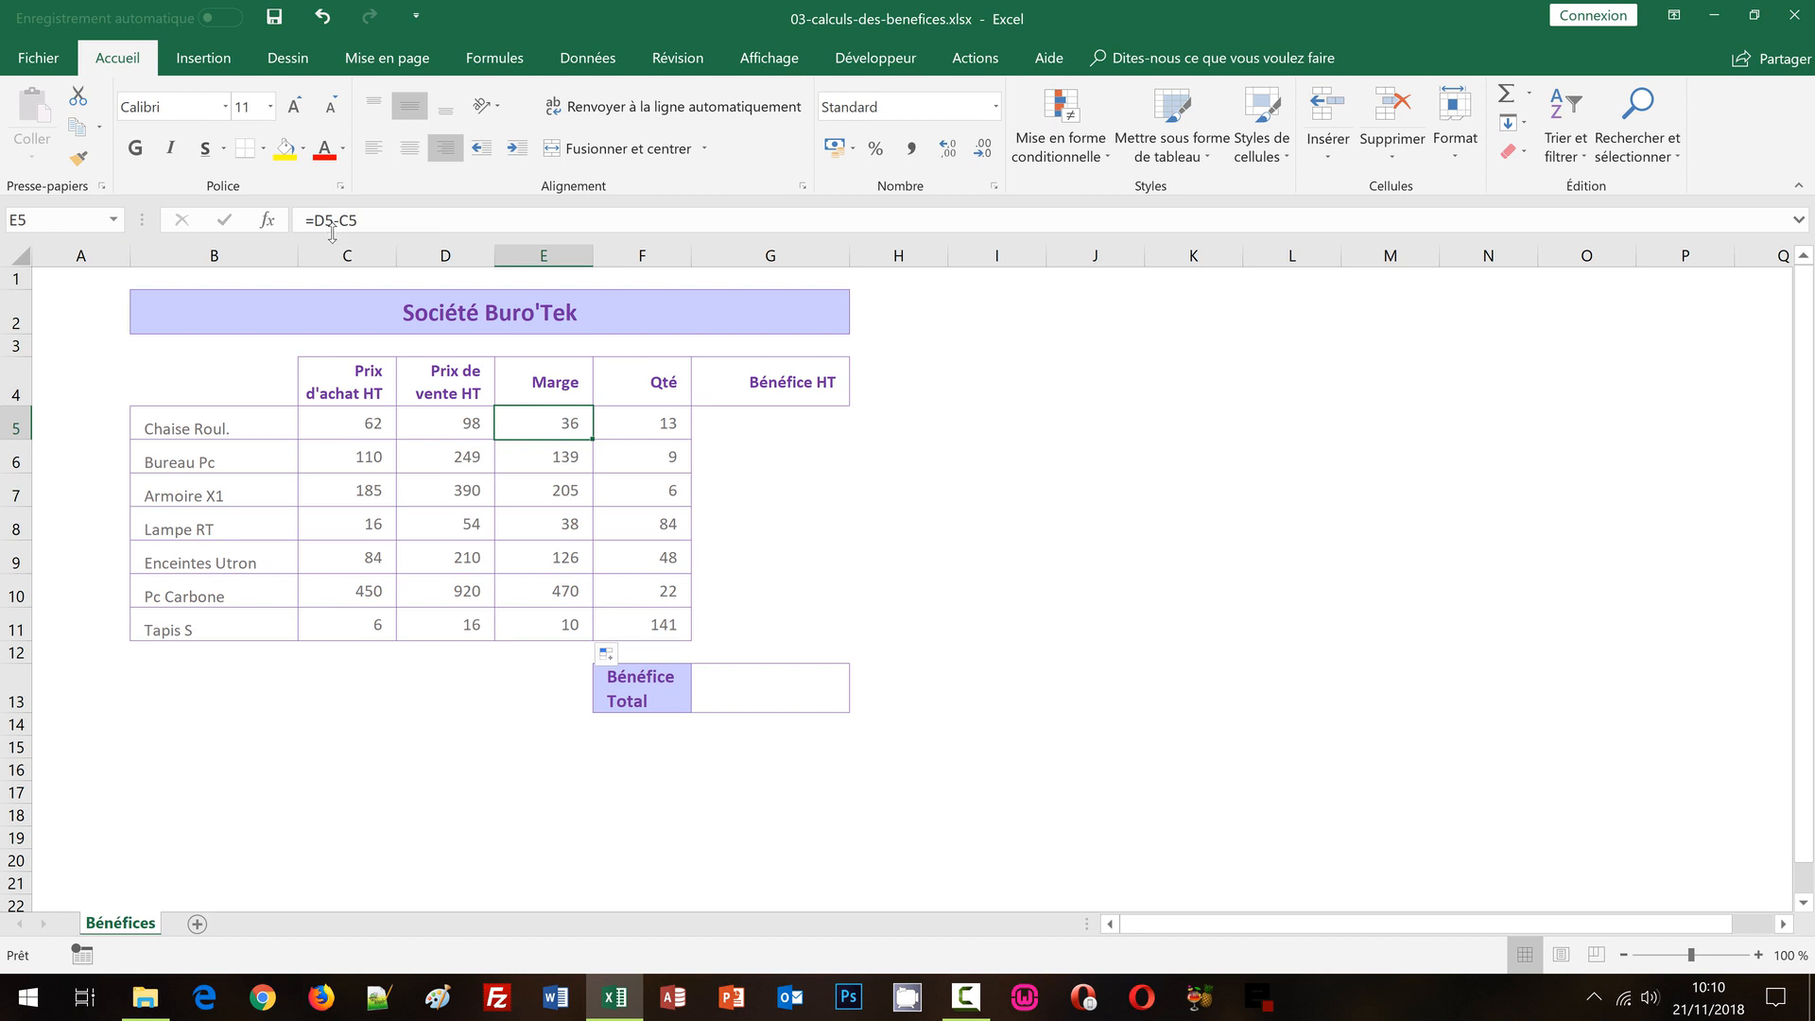
left_click(571, 626)
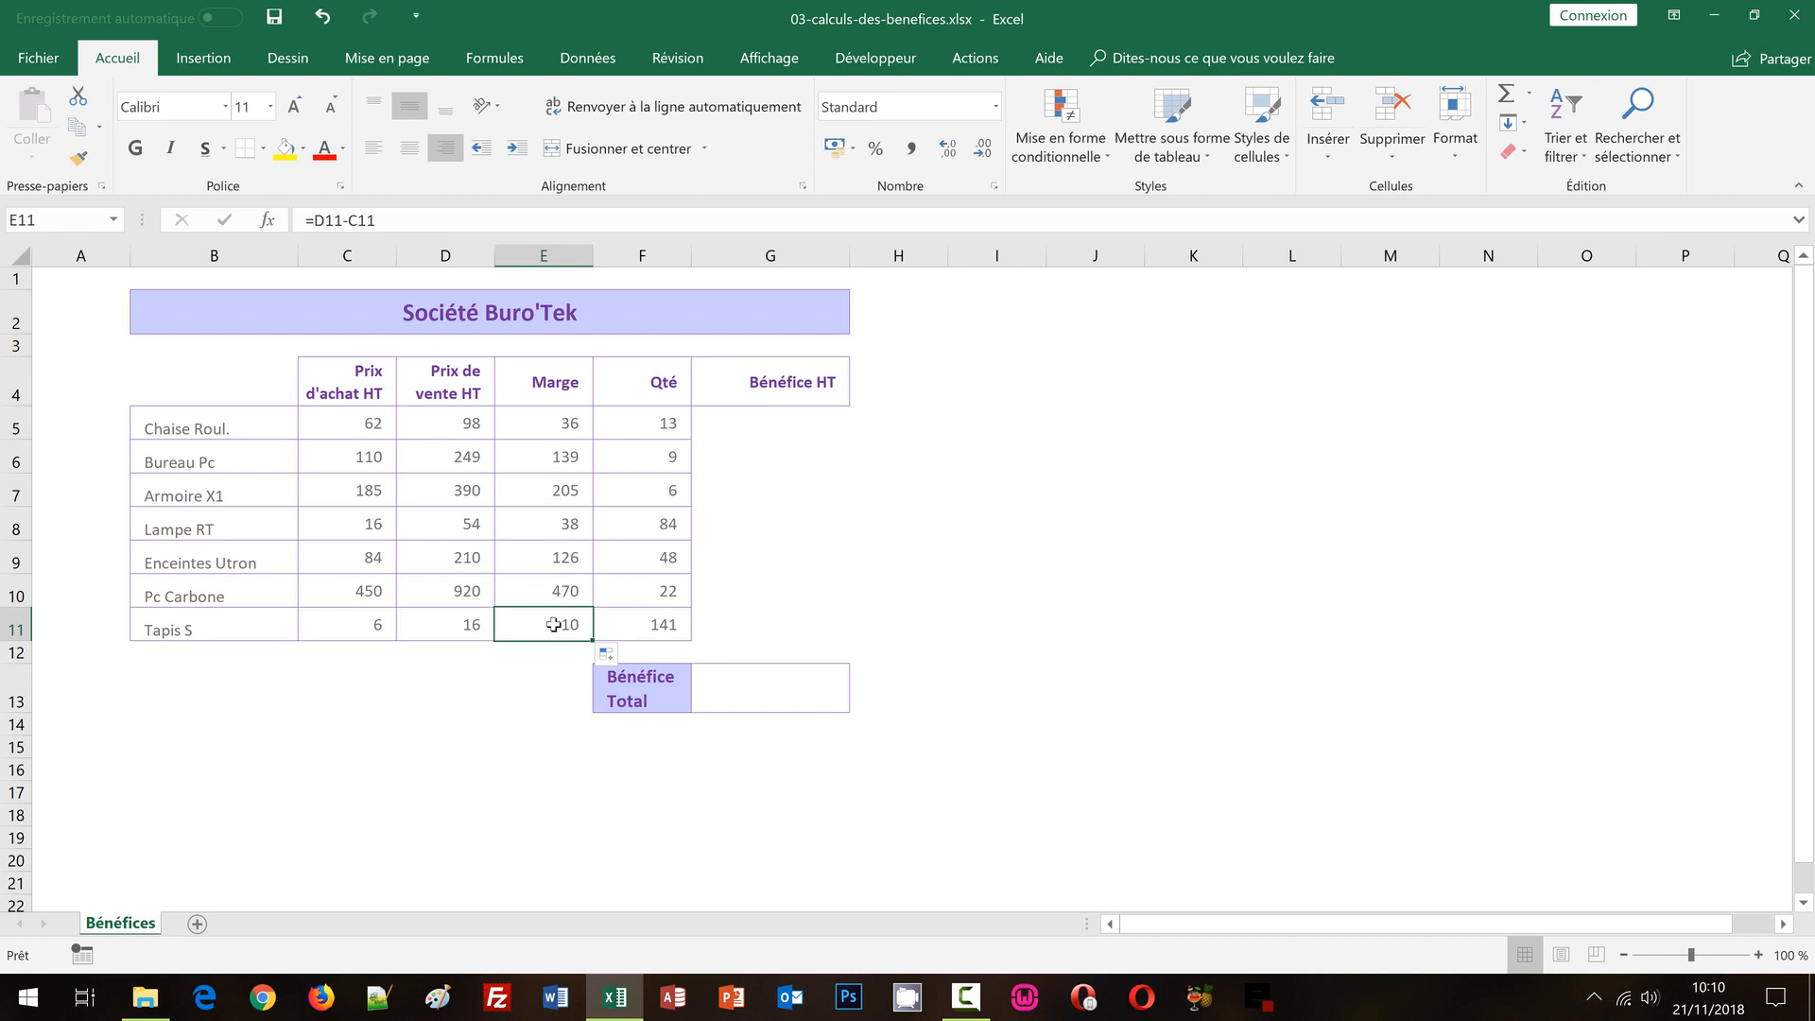
left_click(563, 522)
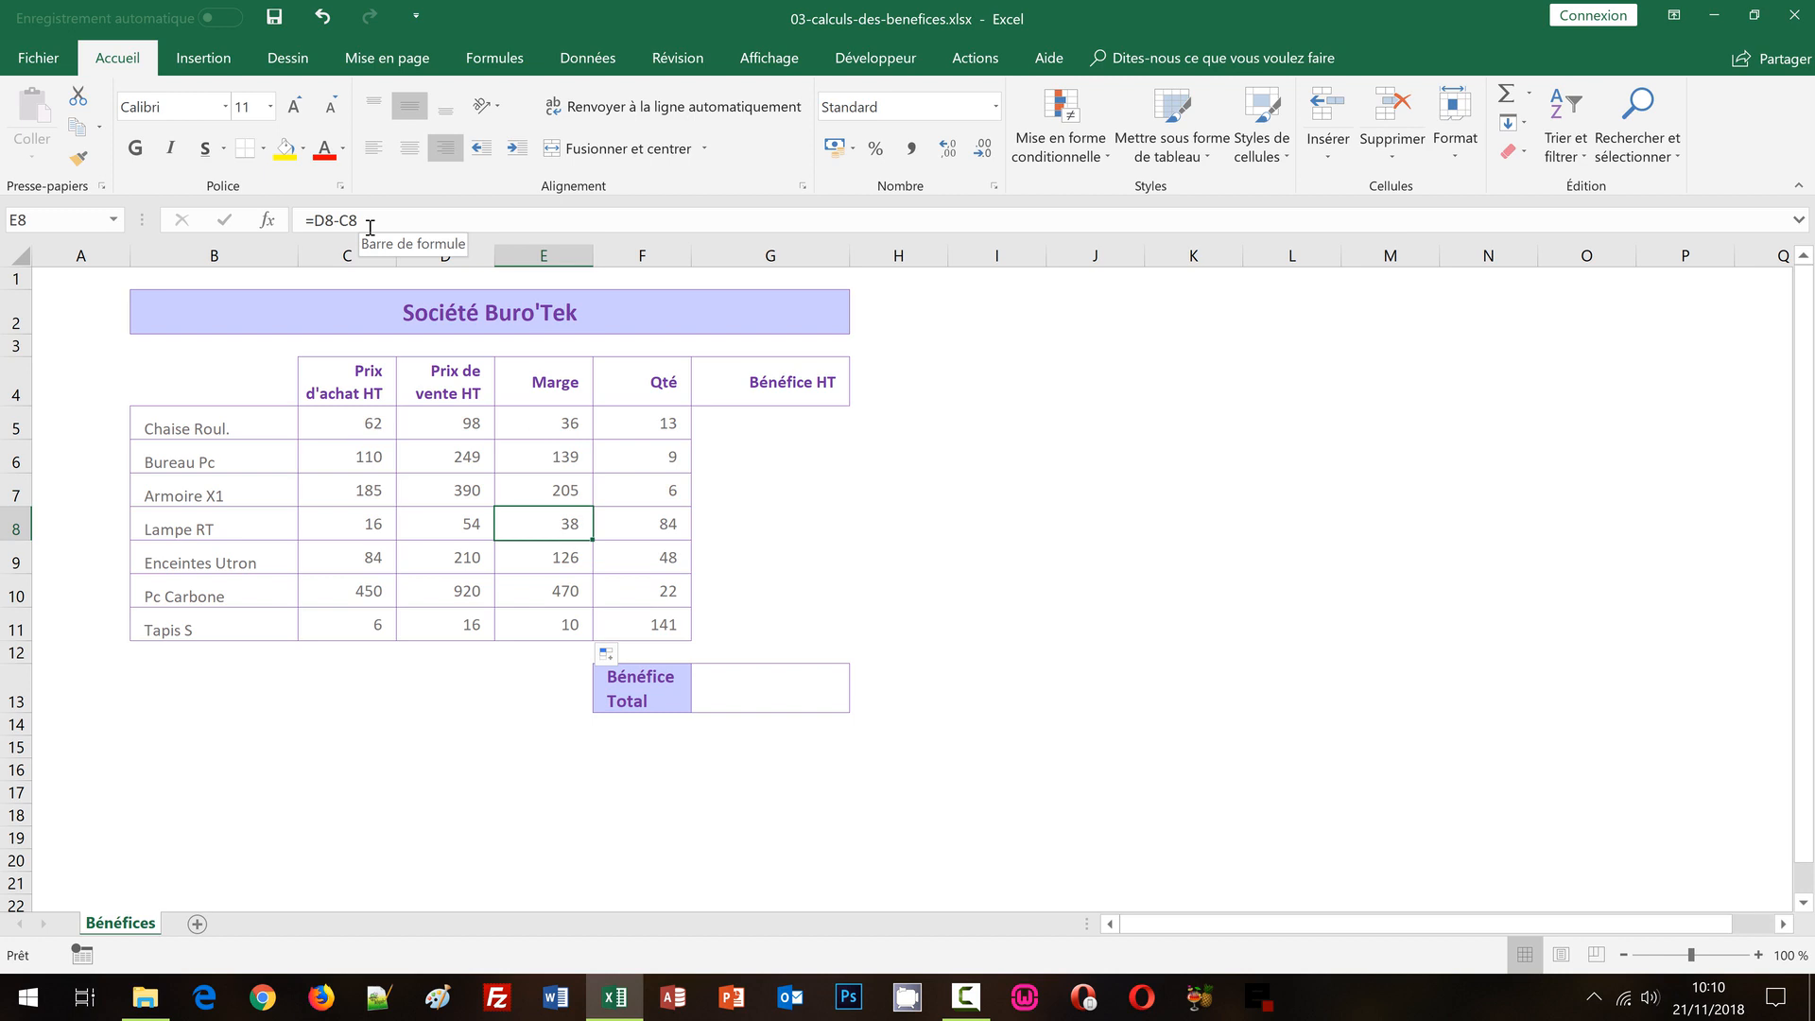
- Set the selling price of Tapis S in D11 to 17
left_click(470, 627)
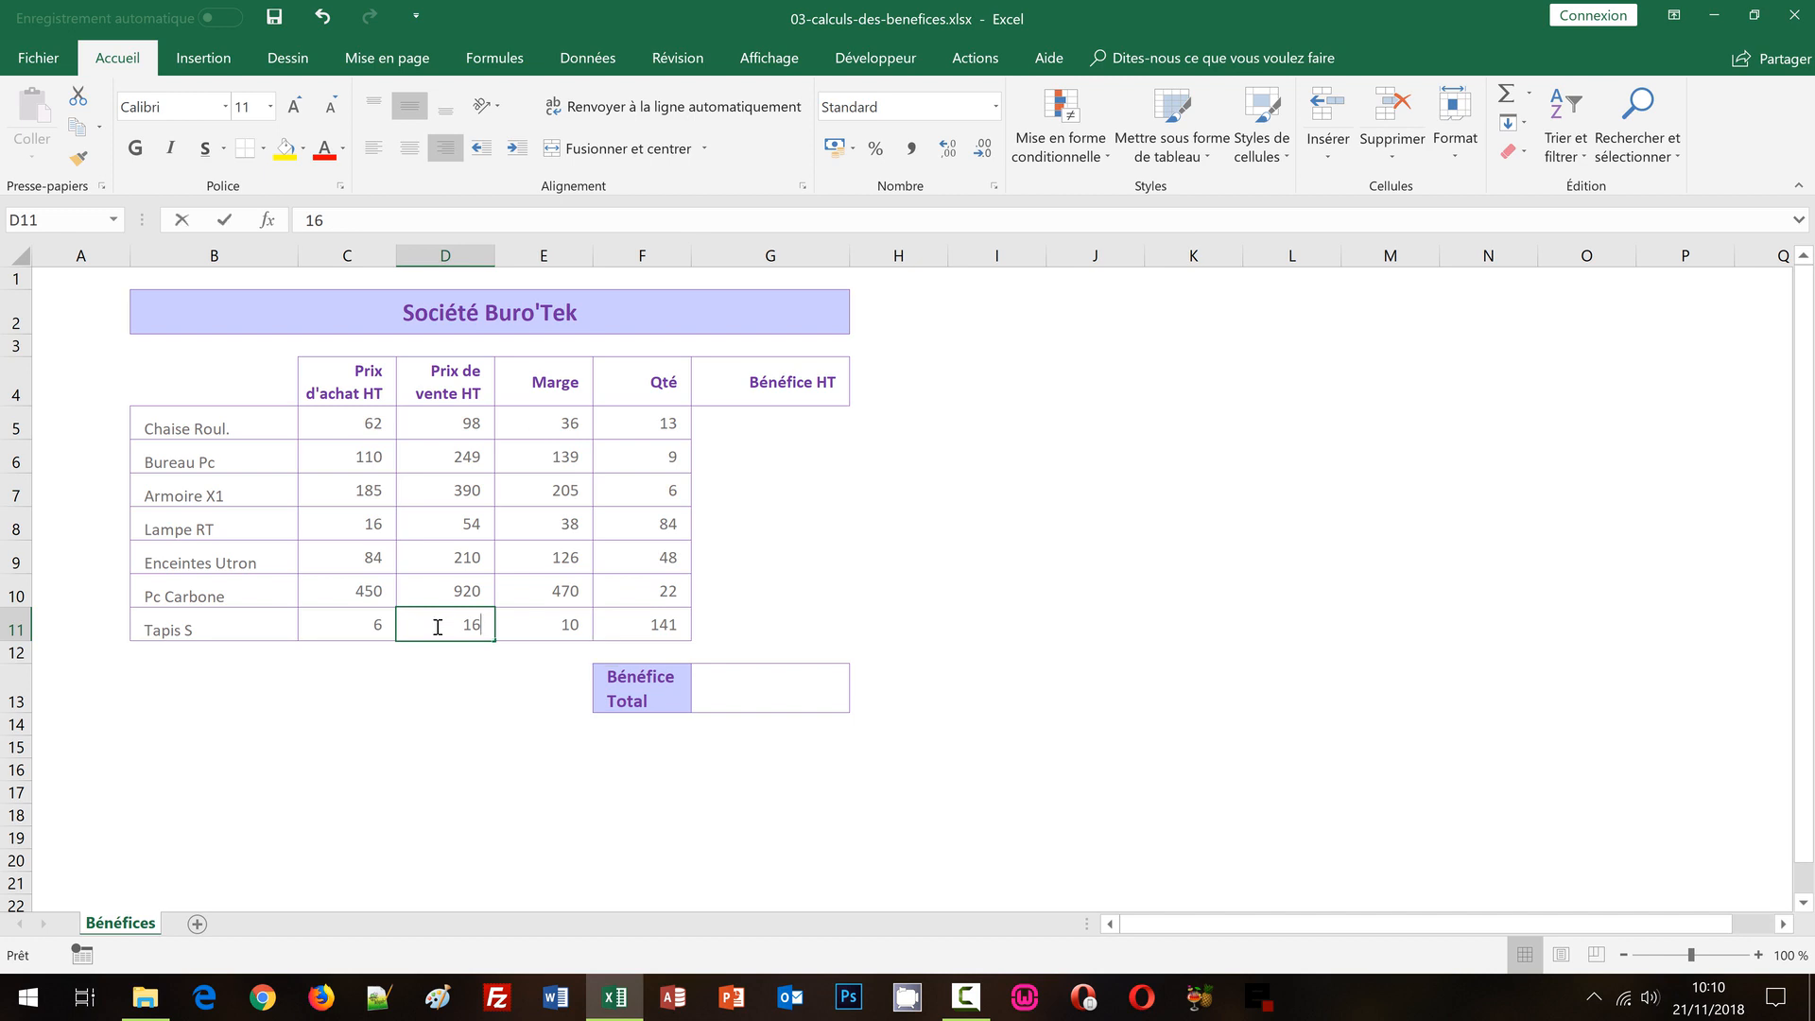
type("17")
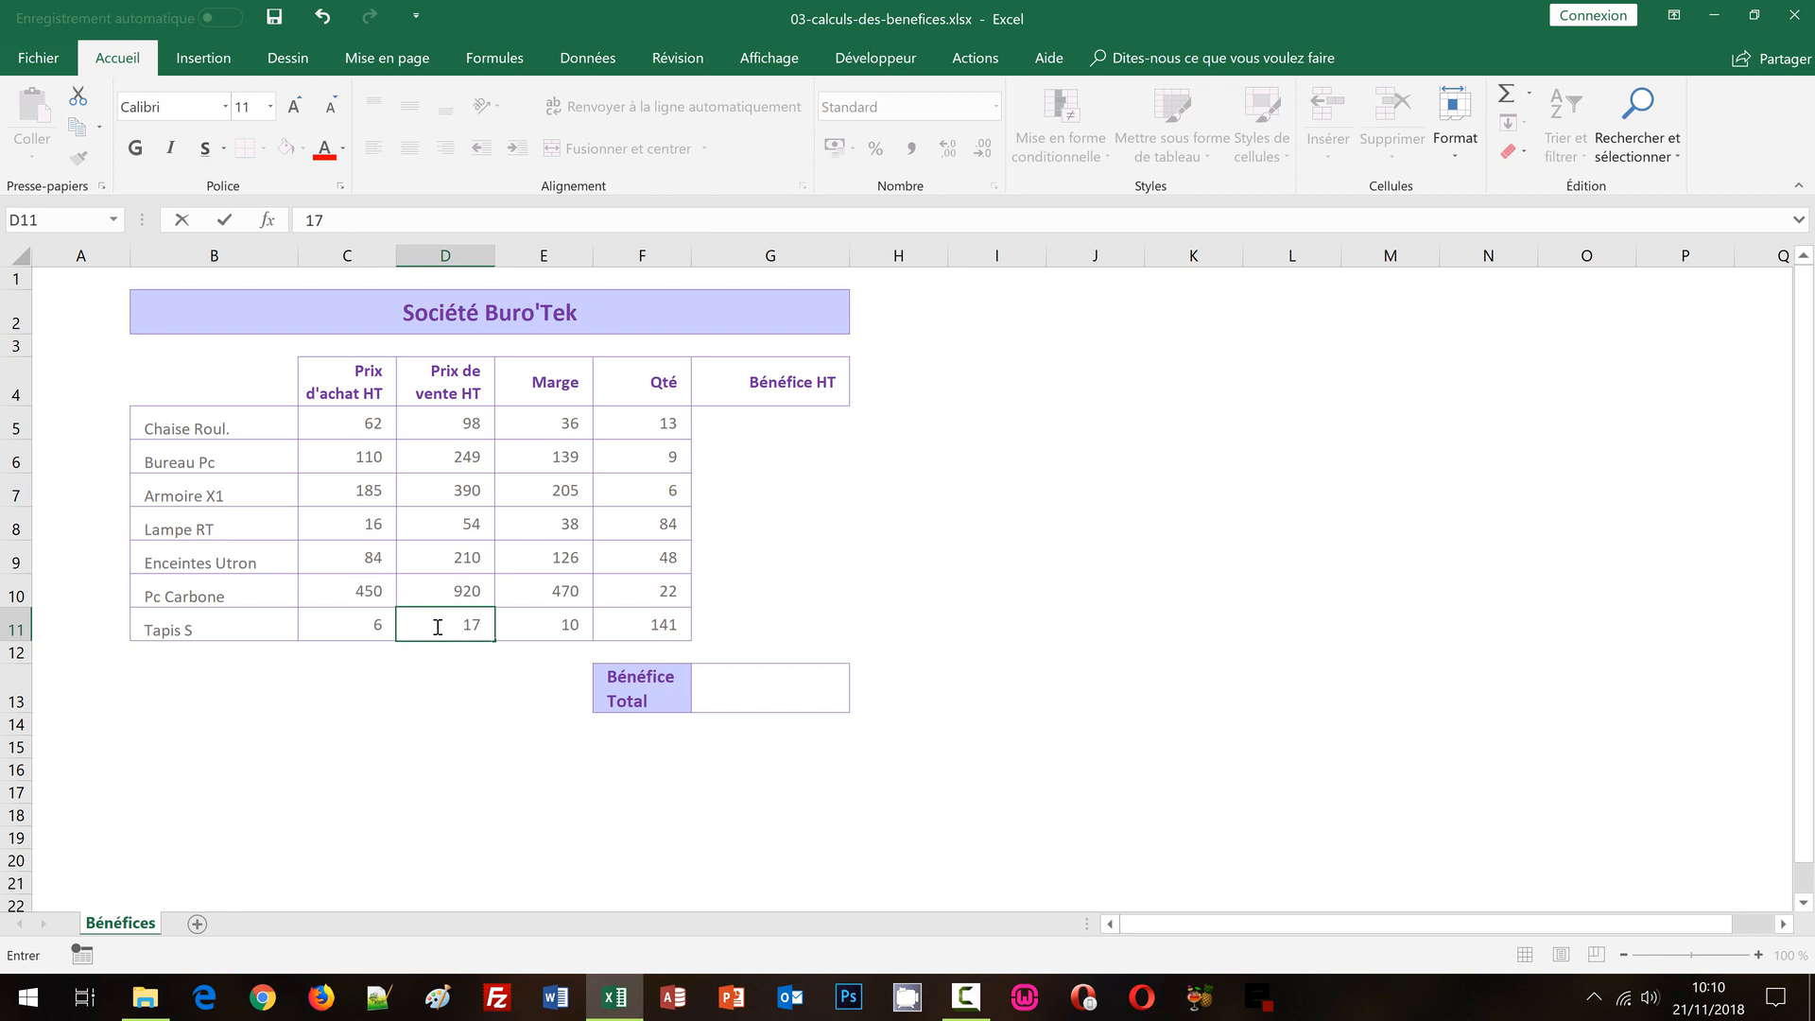
key("Return")
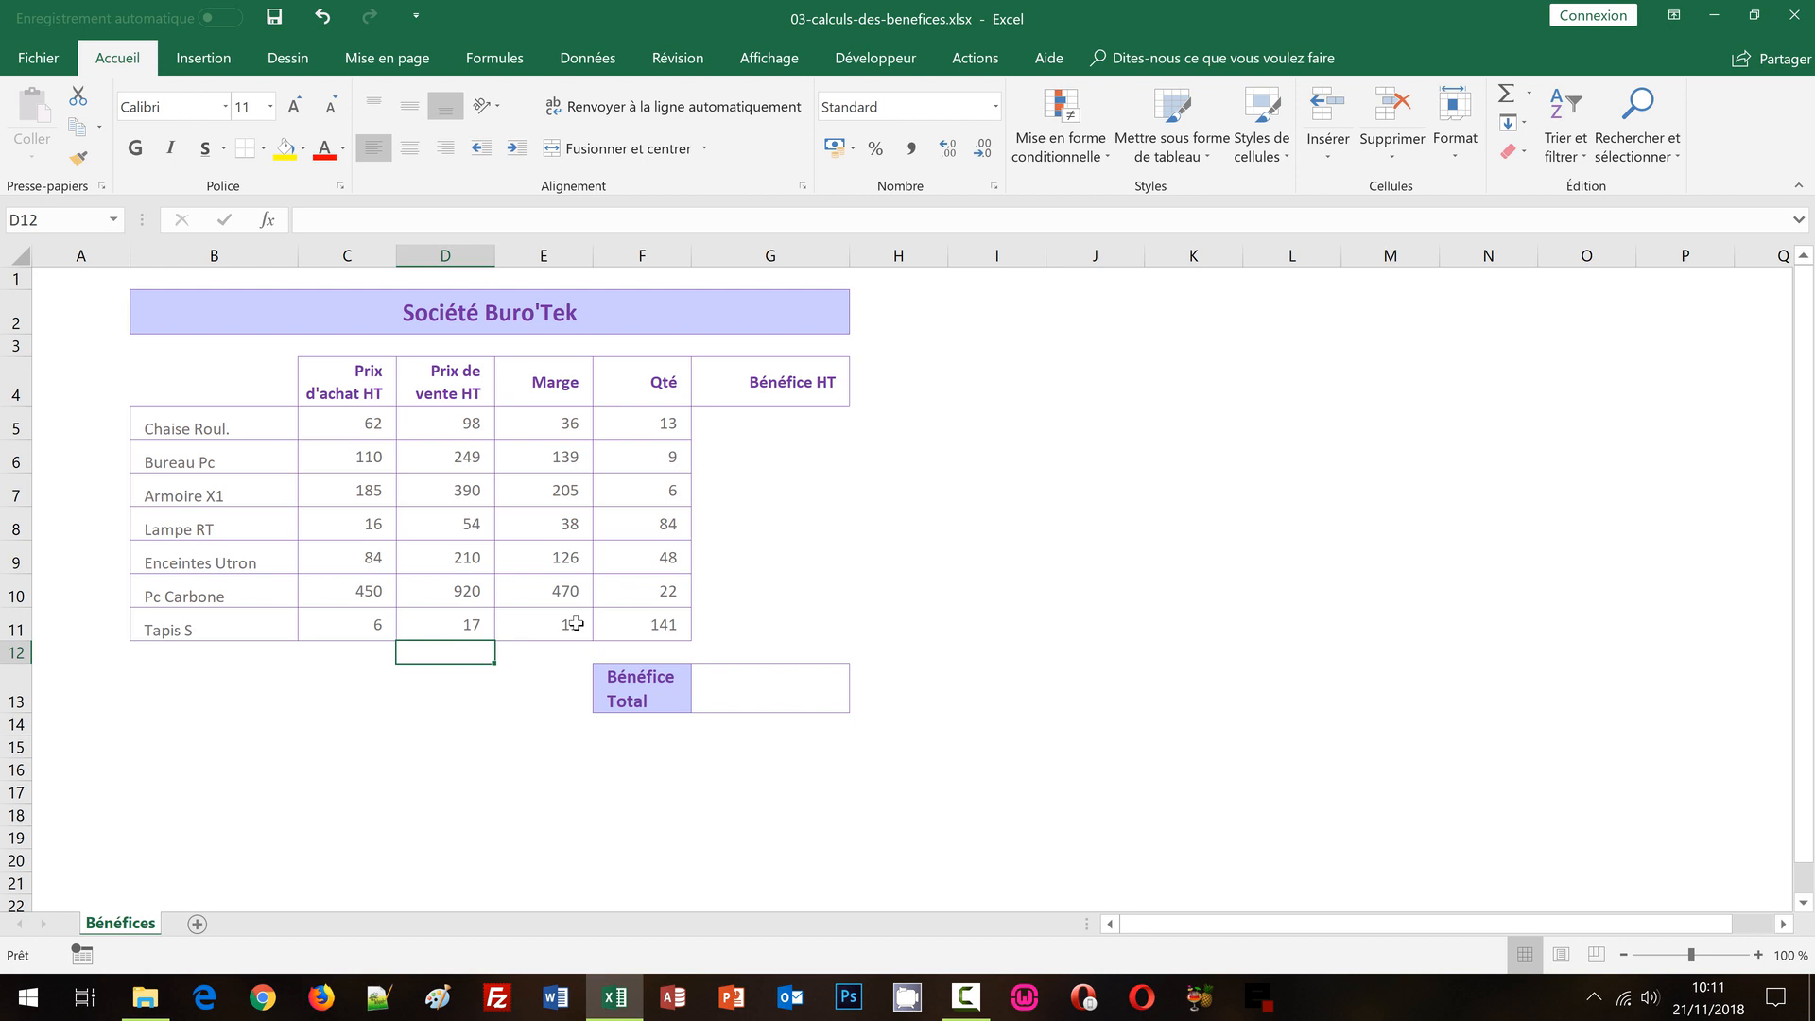
- Check the margin formula of Tapis S in E11 and the margin and quantity cells of Chaise Roul. in E5 and F5
left_click(772, 626)
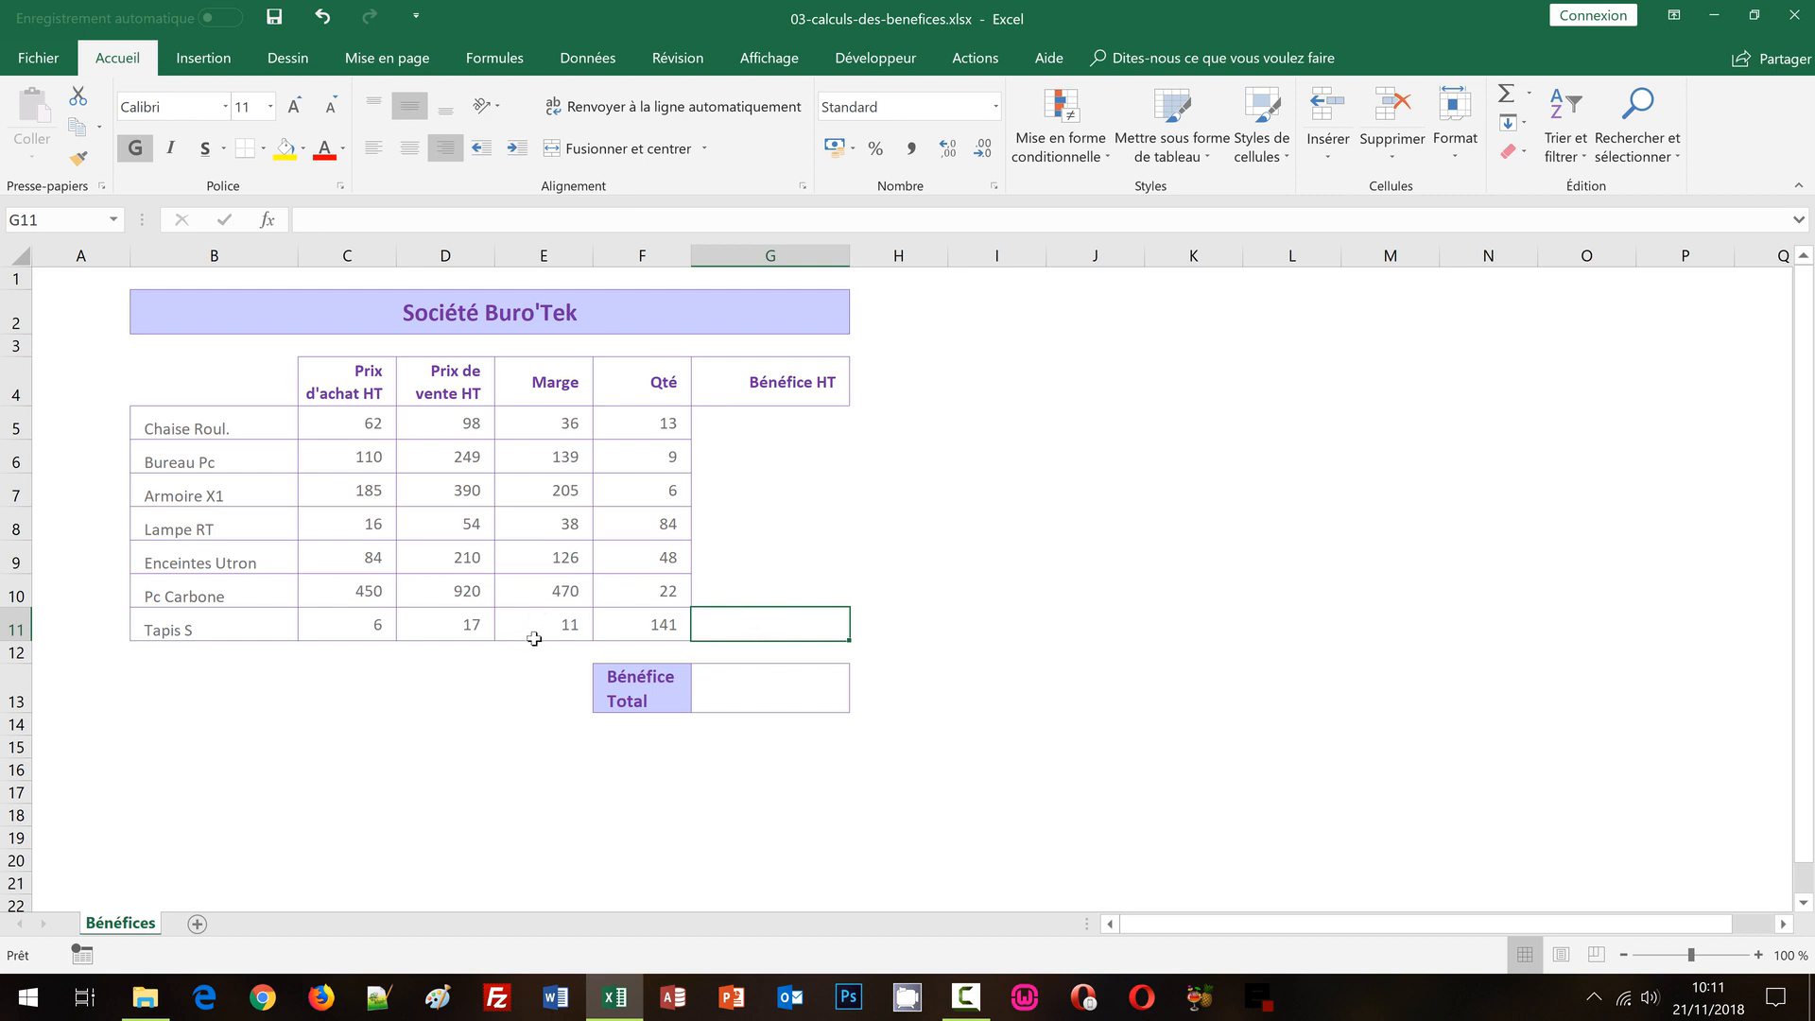
left_click(565, 628)
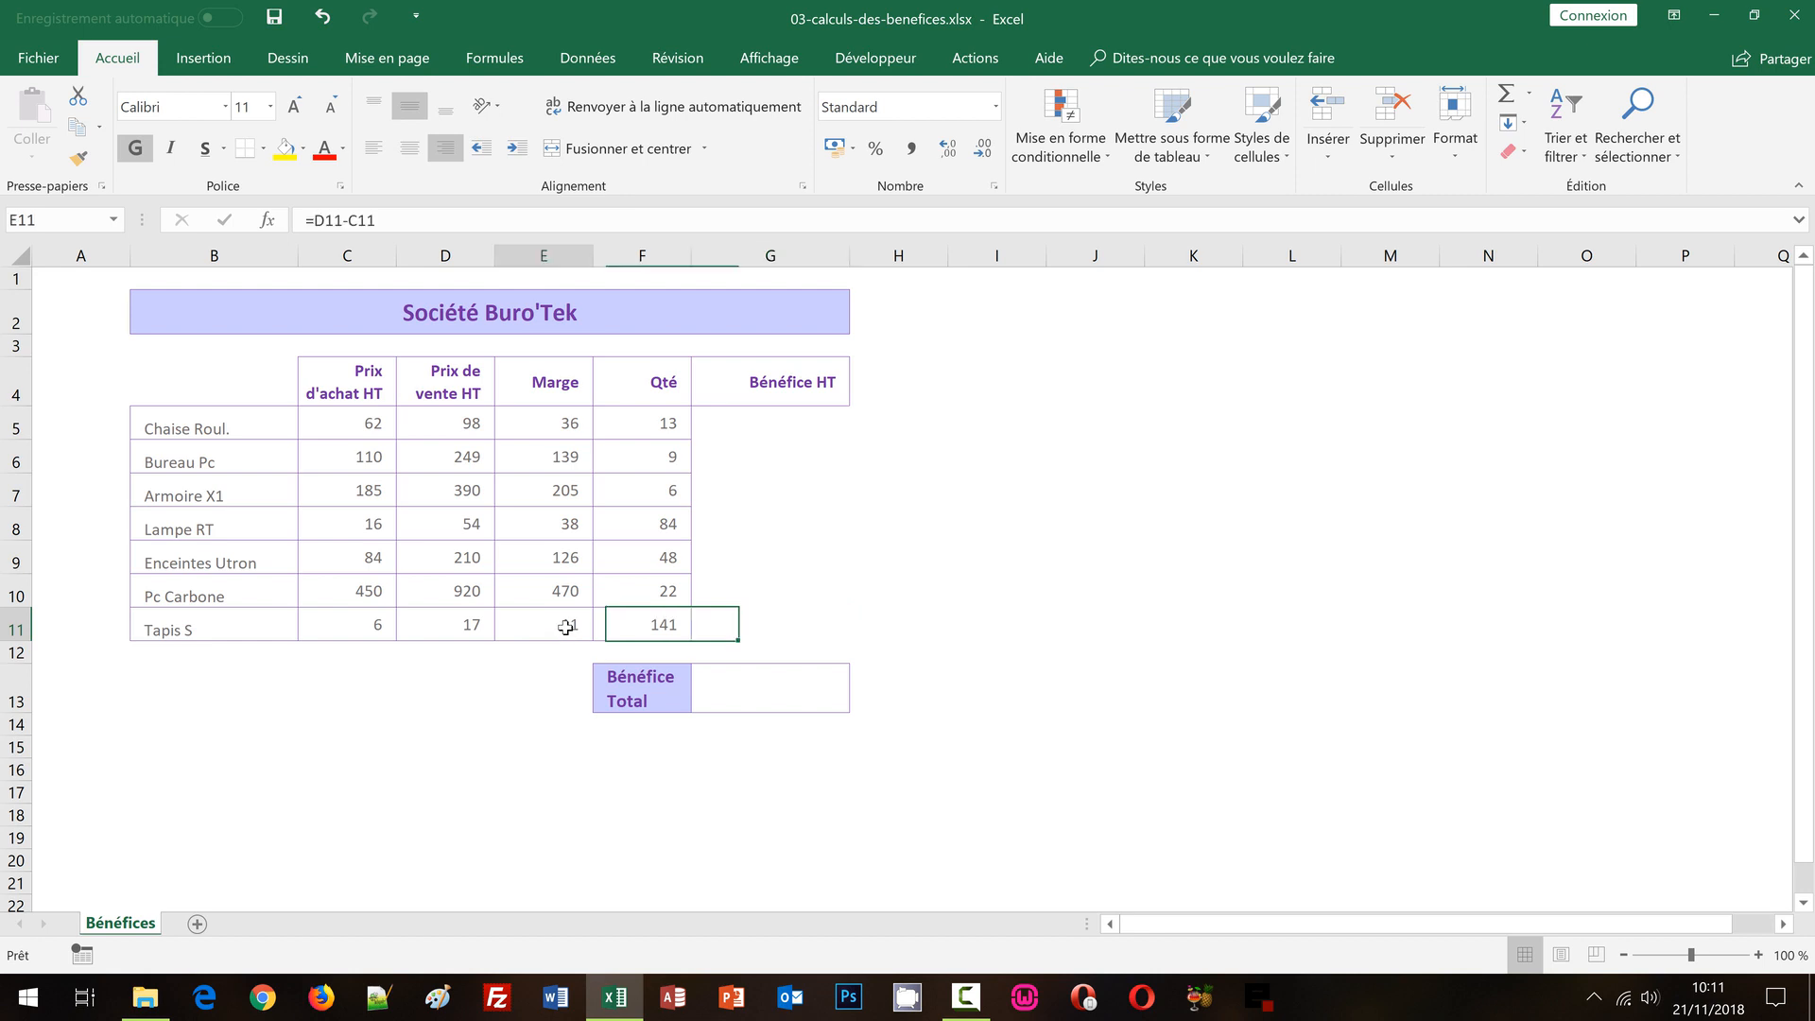
left_click(772, 618)
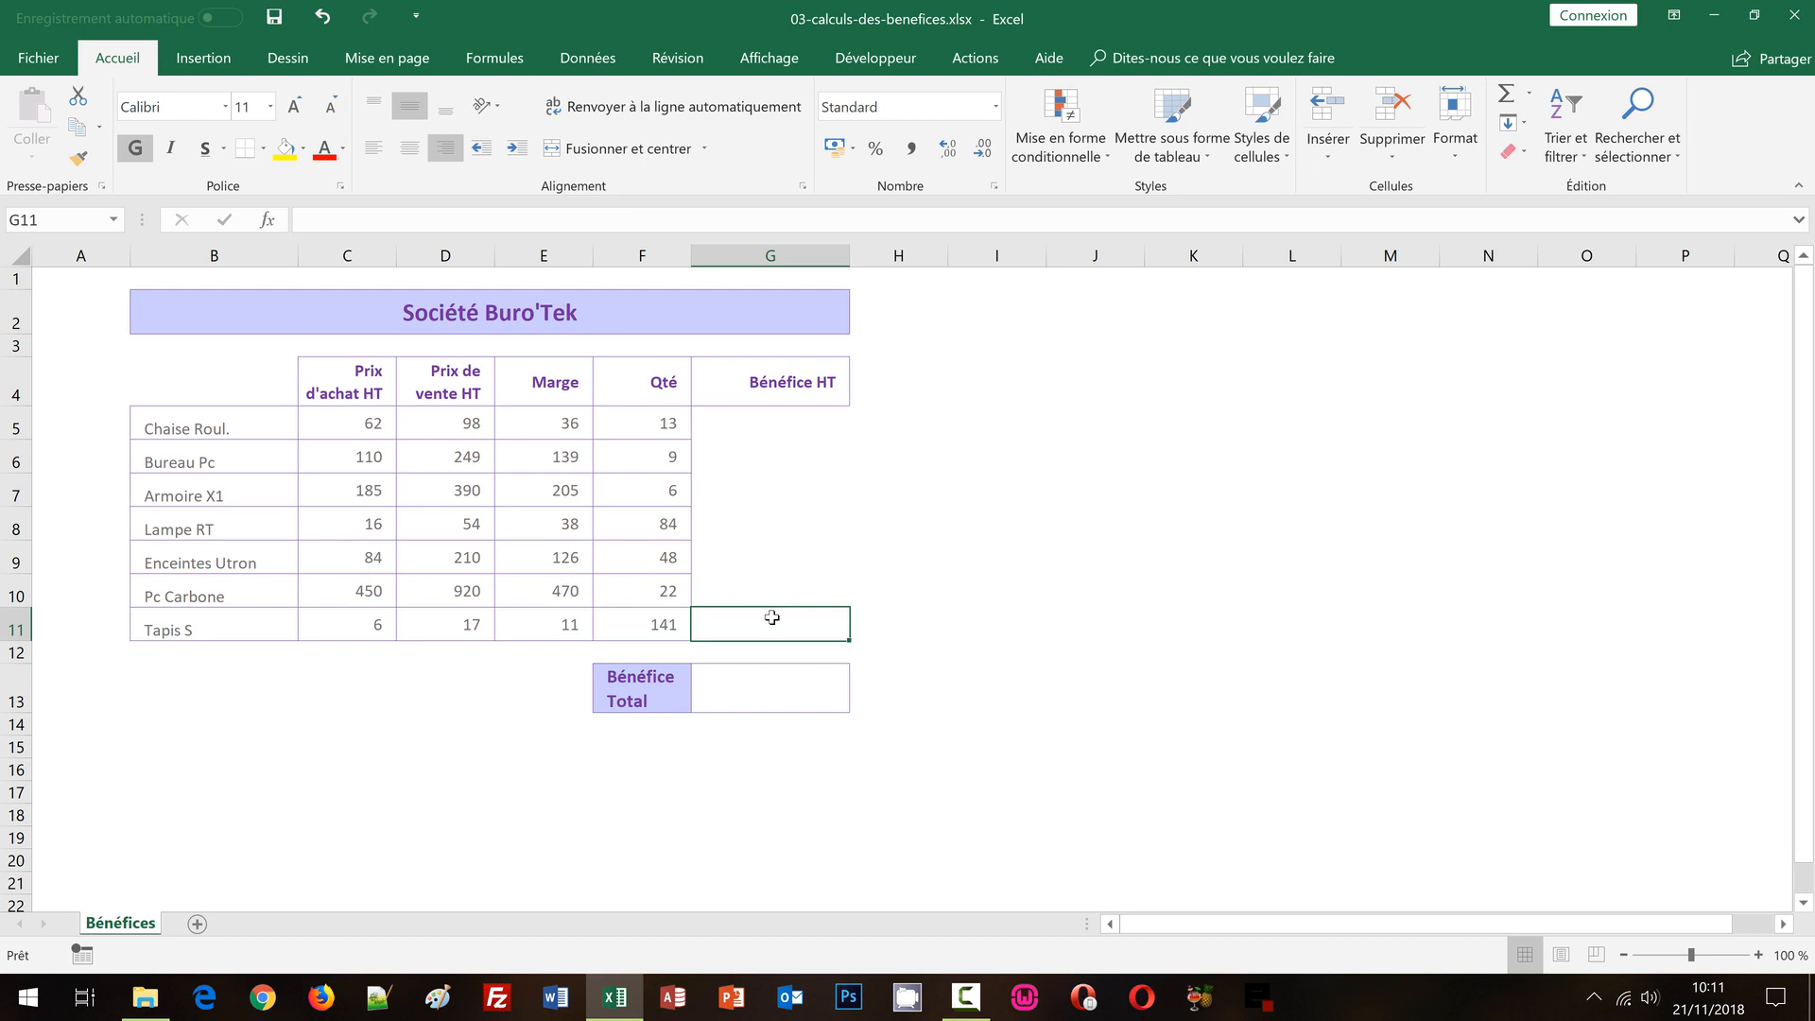
left_click(569, 622)
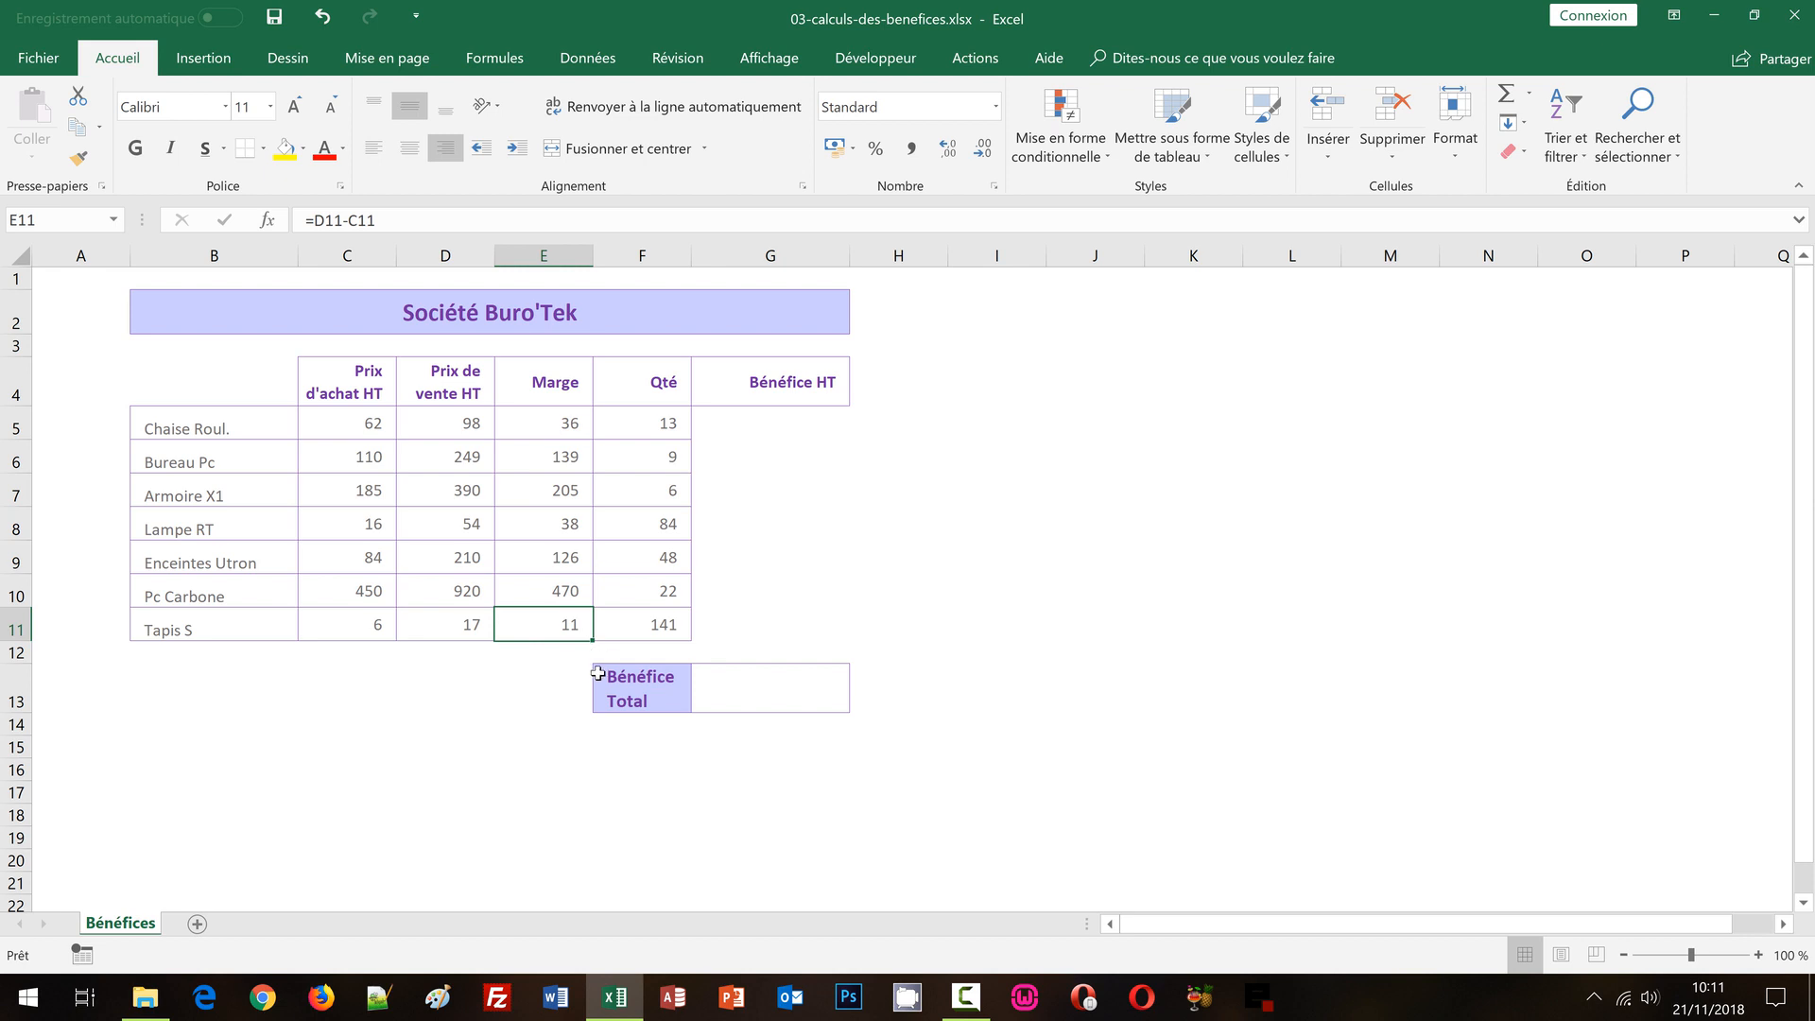
left_click(769, 422)
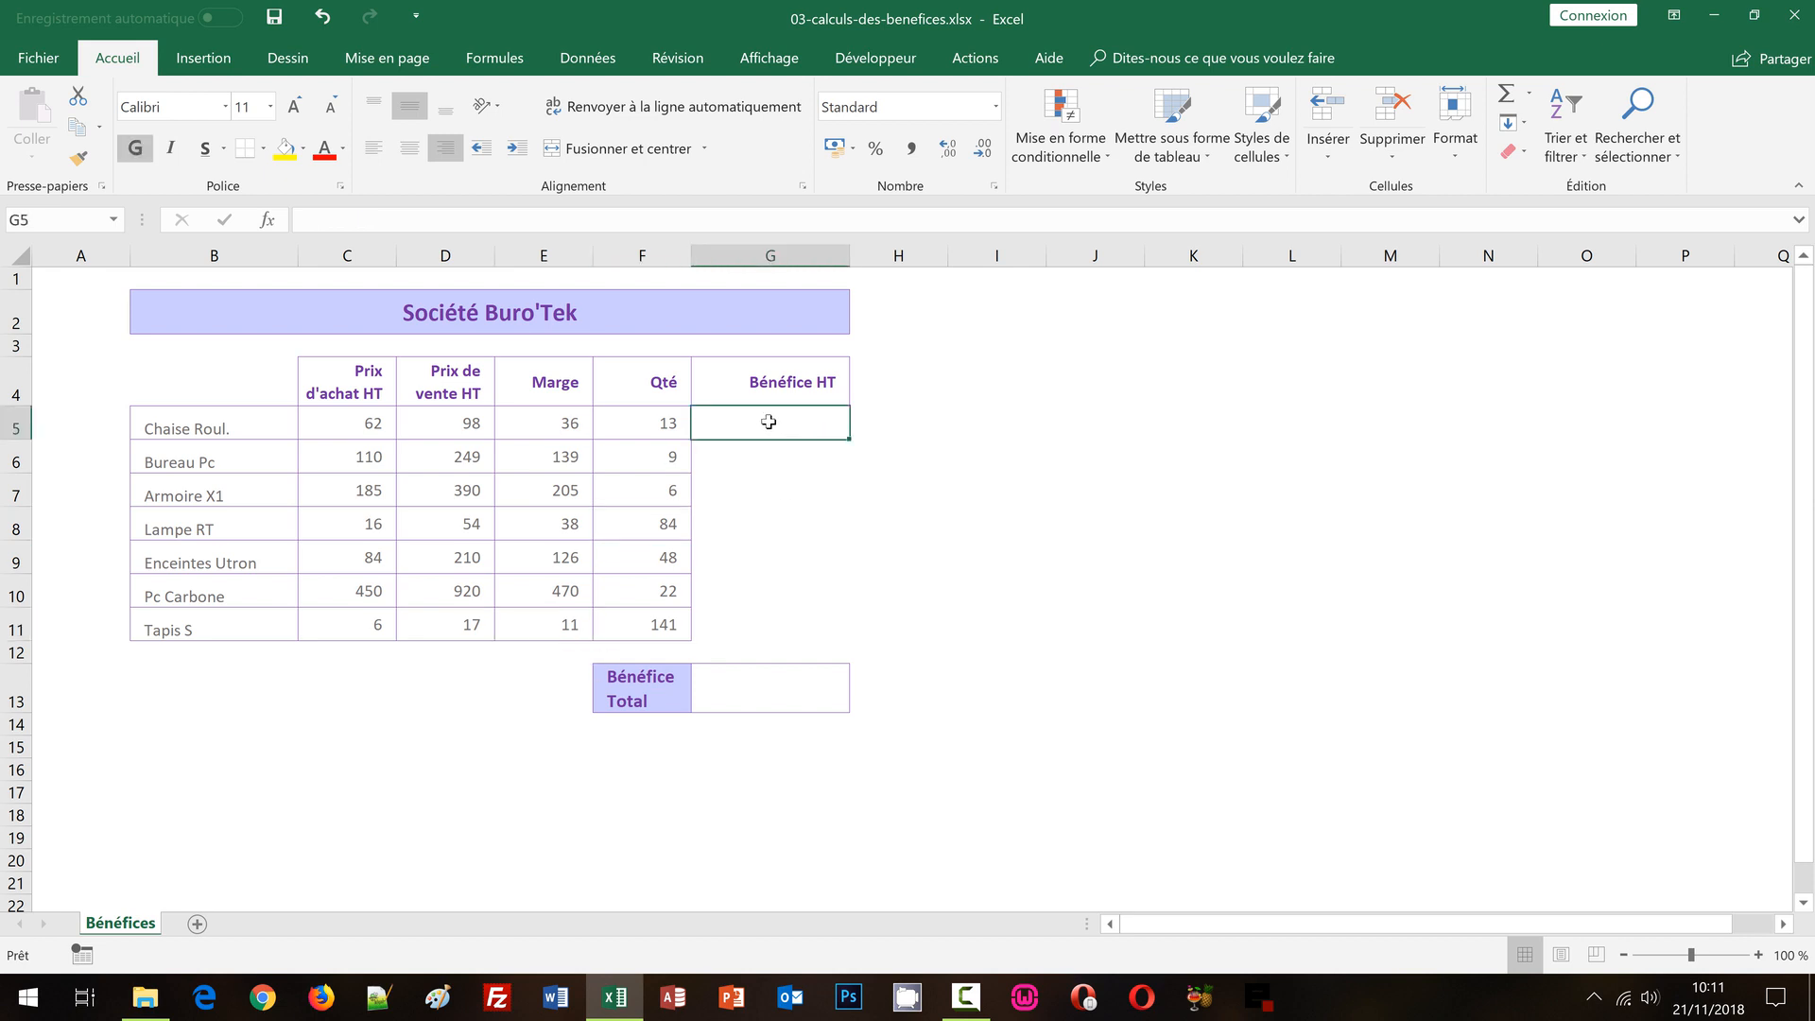
left_click(541, 419)
left_click(636, 431)
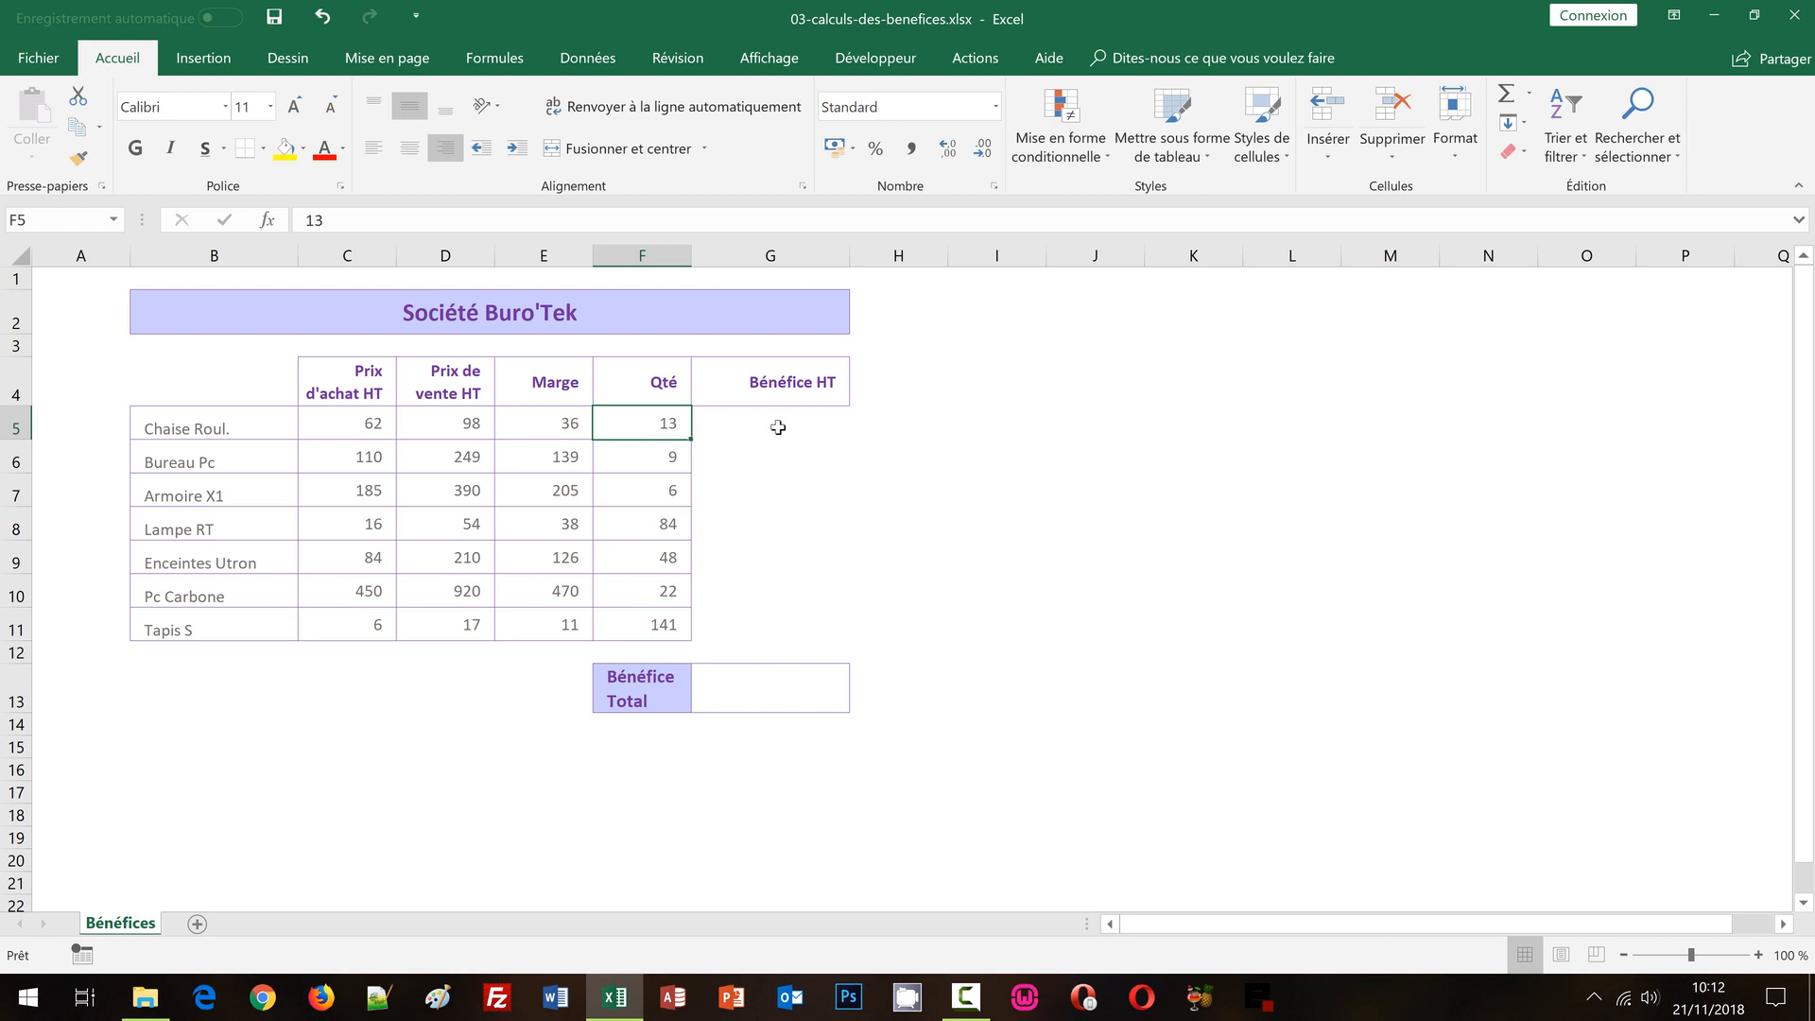
left_click_drag(778, 426, 766, 627)
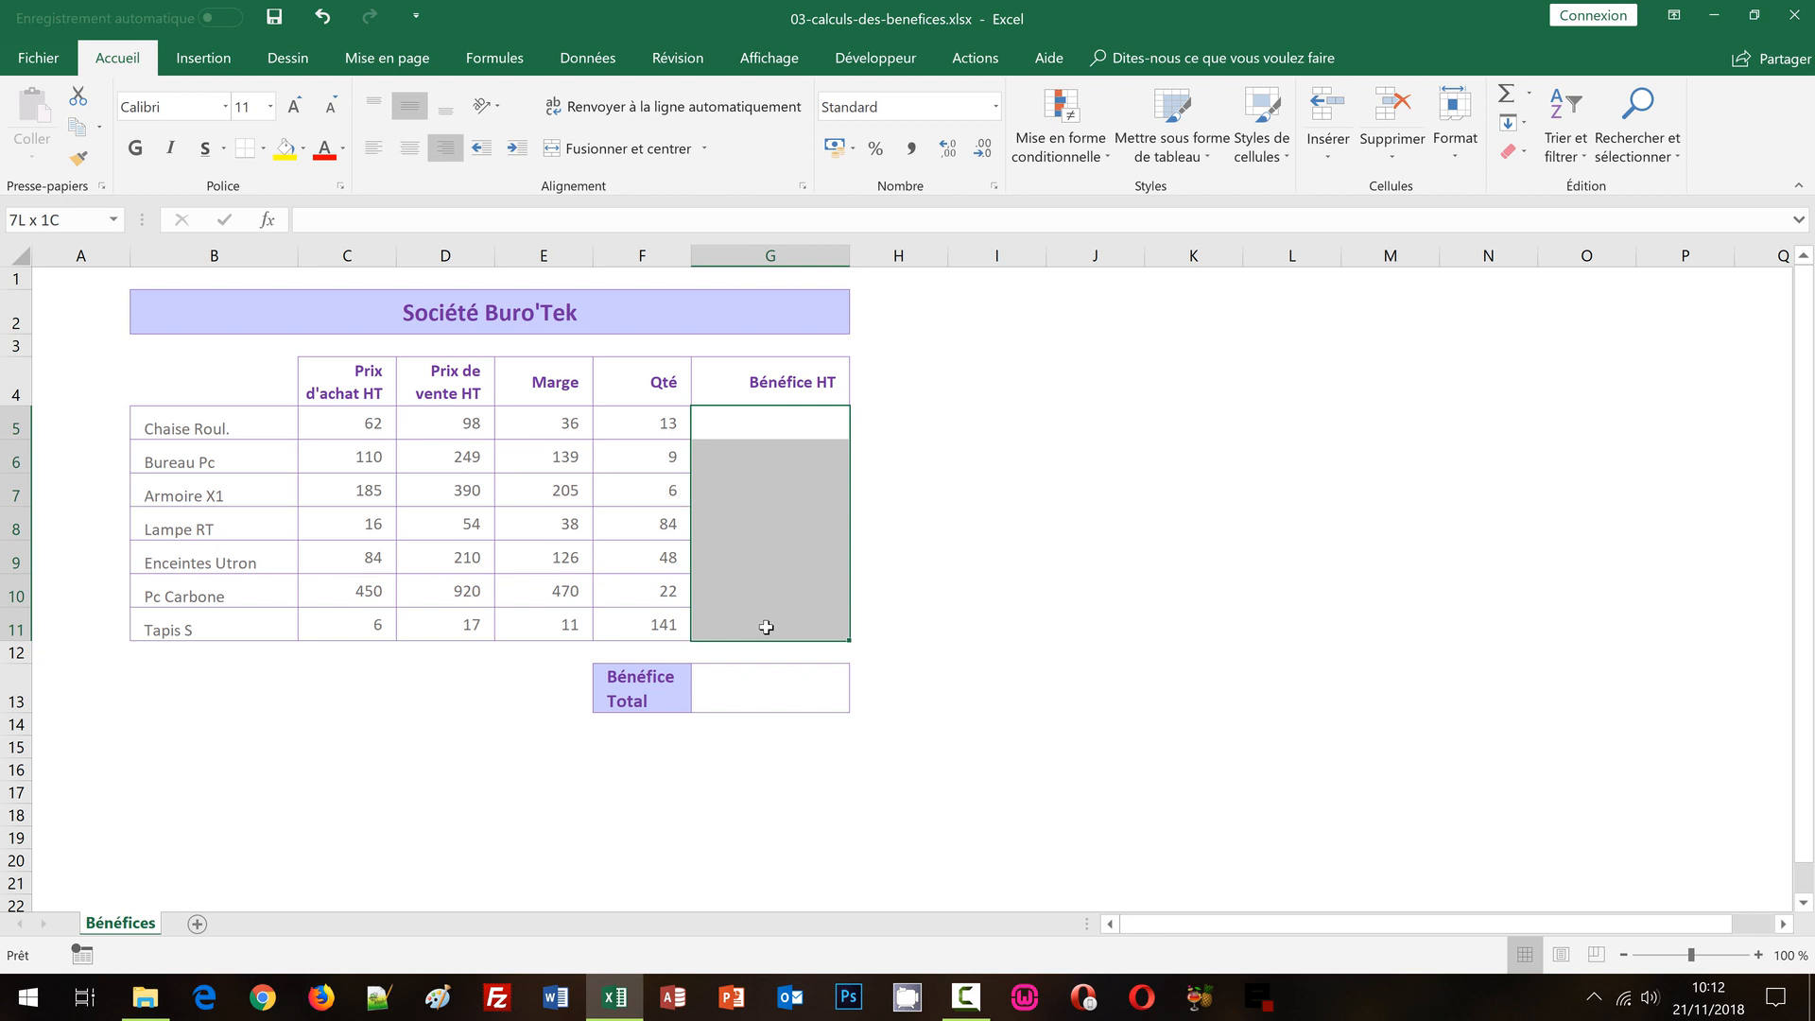
key("ctrl+g")
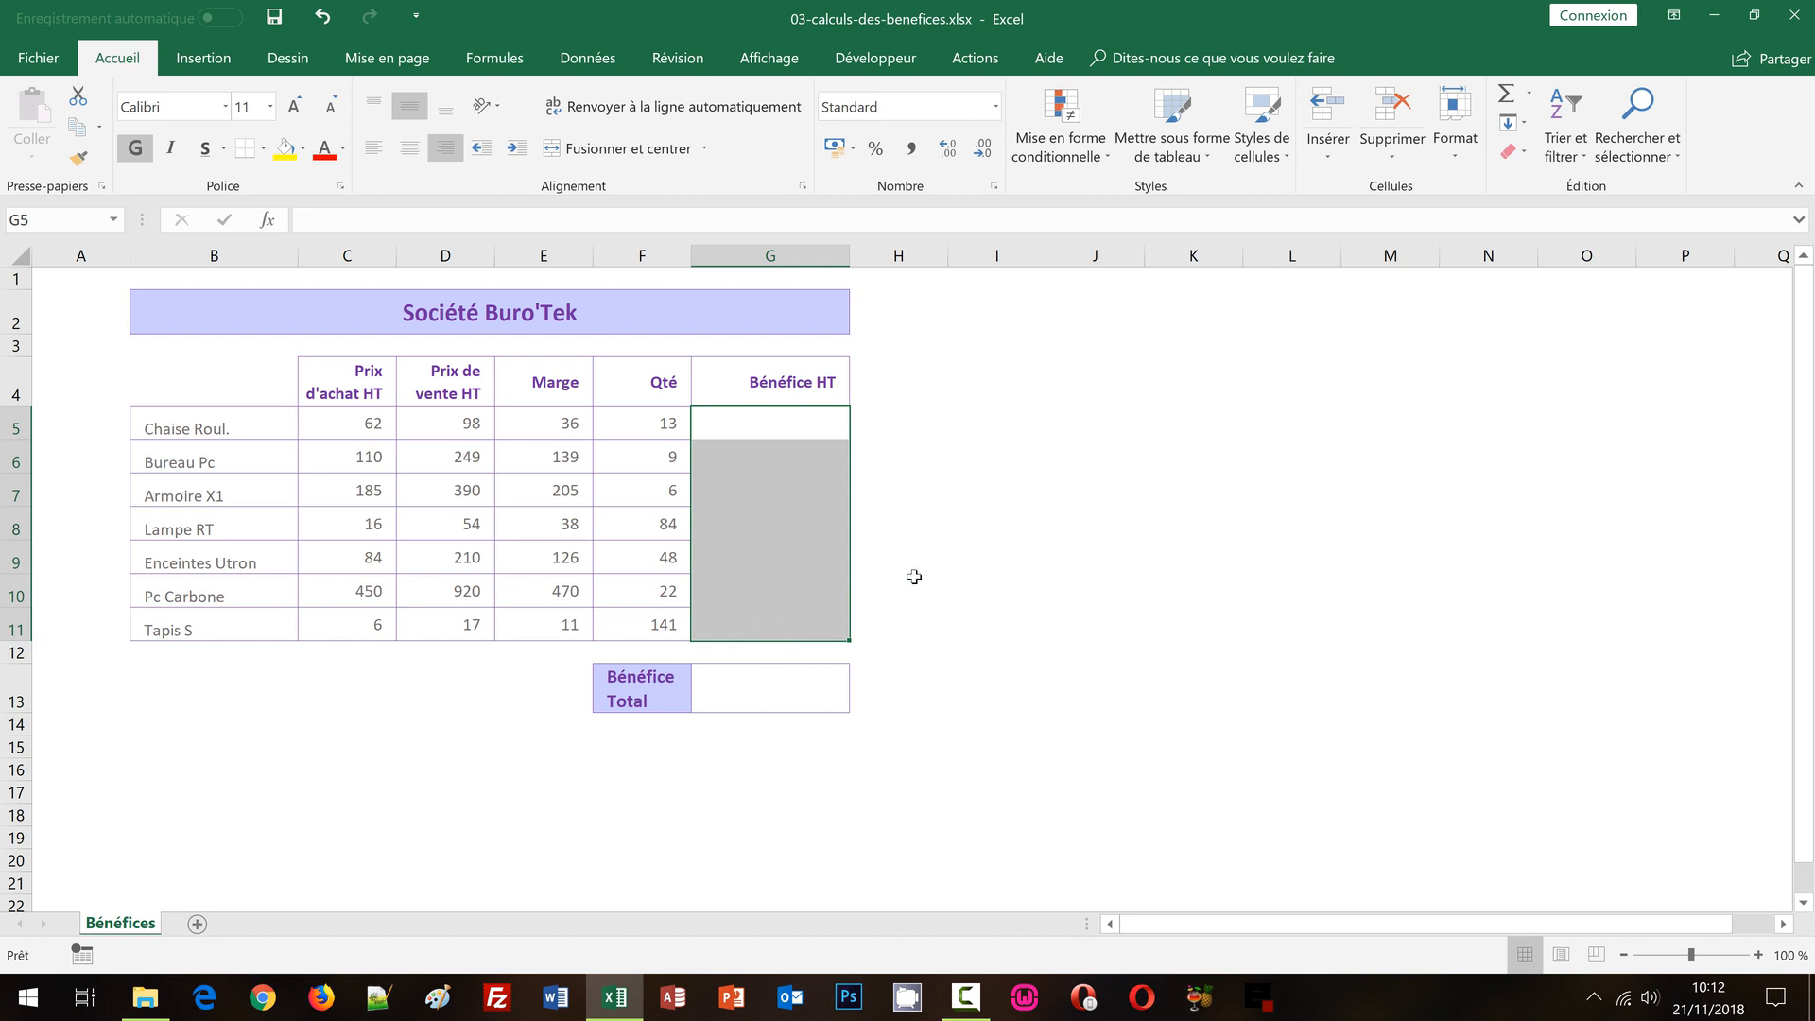
left_click(956, 514)
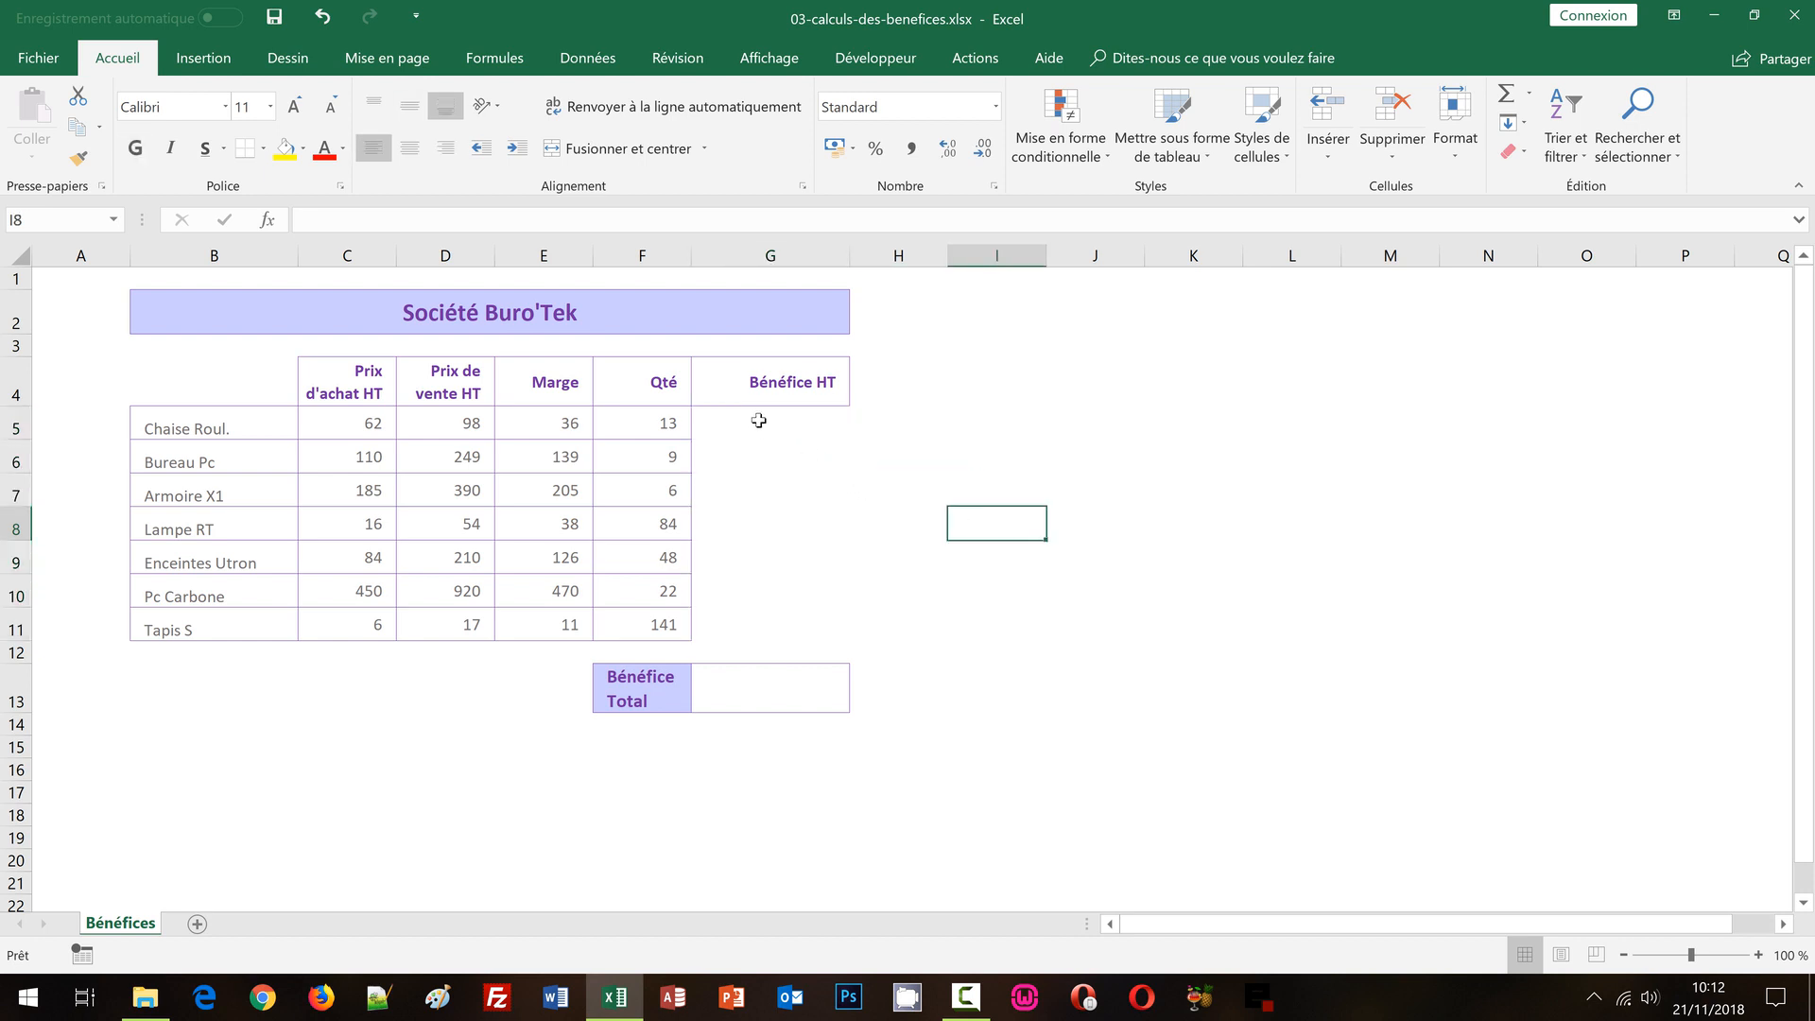
left_click_drag(757, 417, 762, 630)
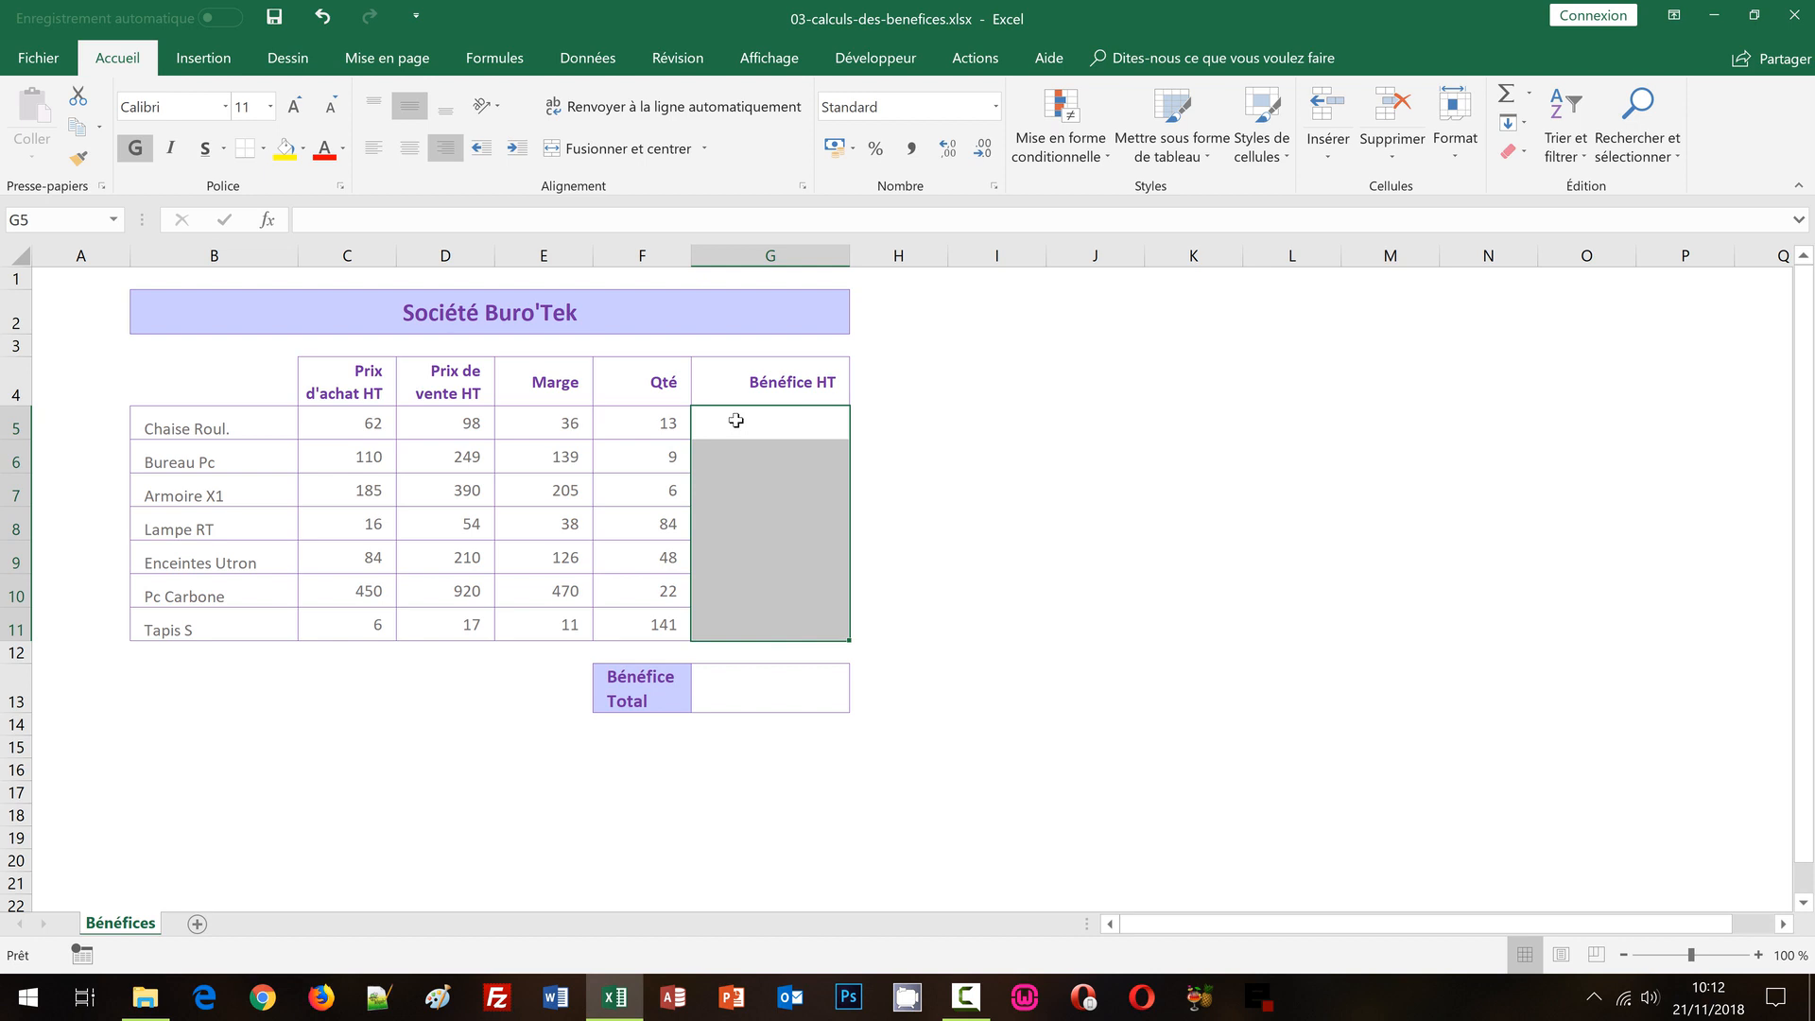
left_click(956, 555)
left_click(756, 423)
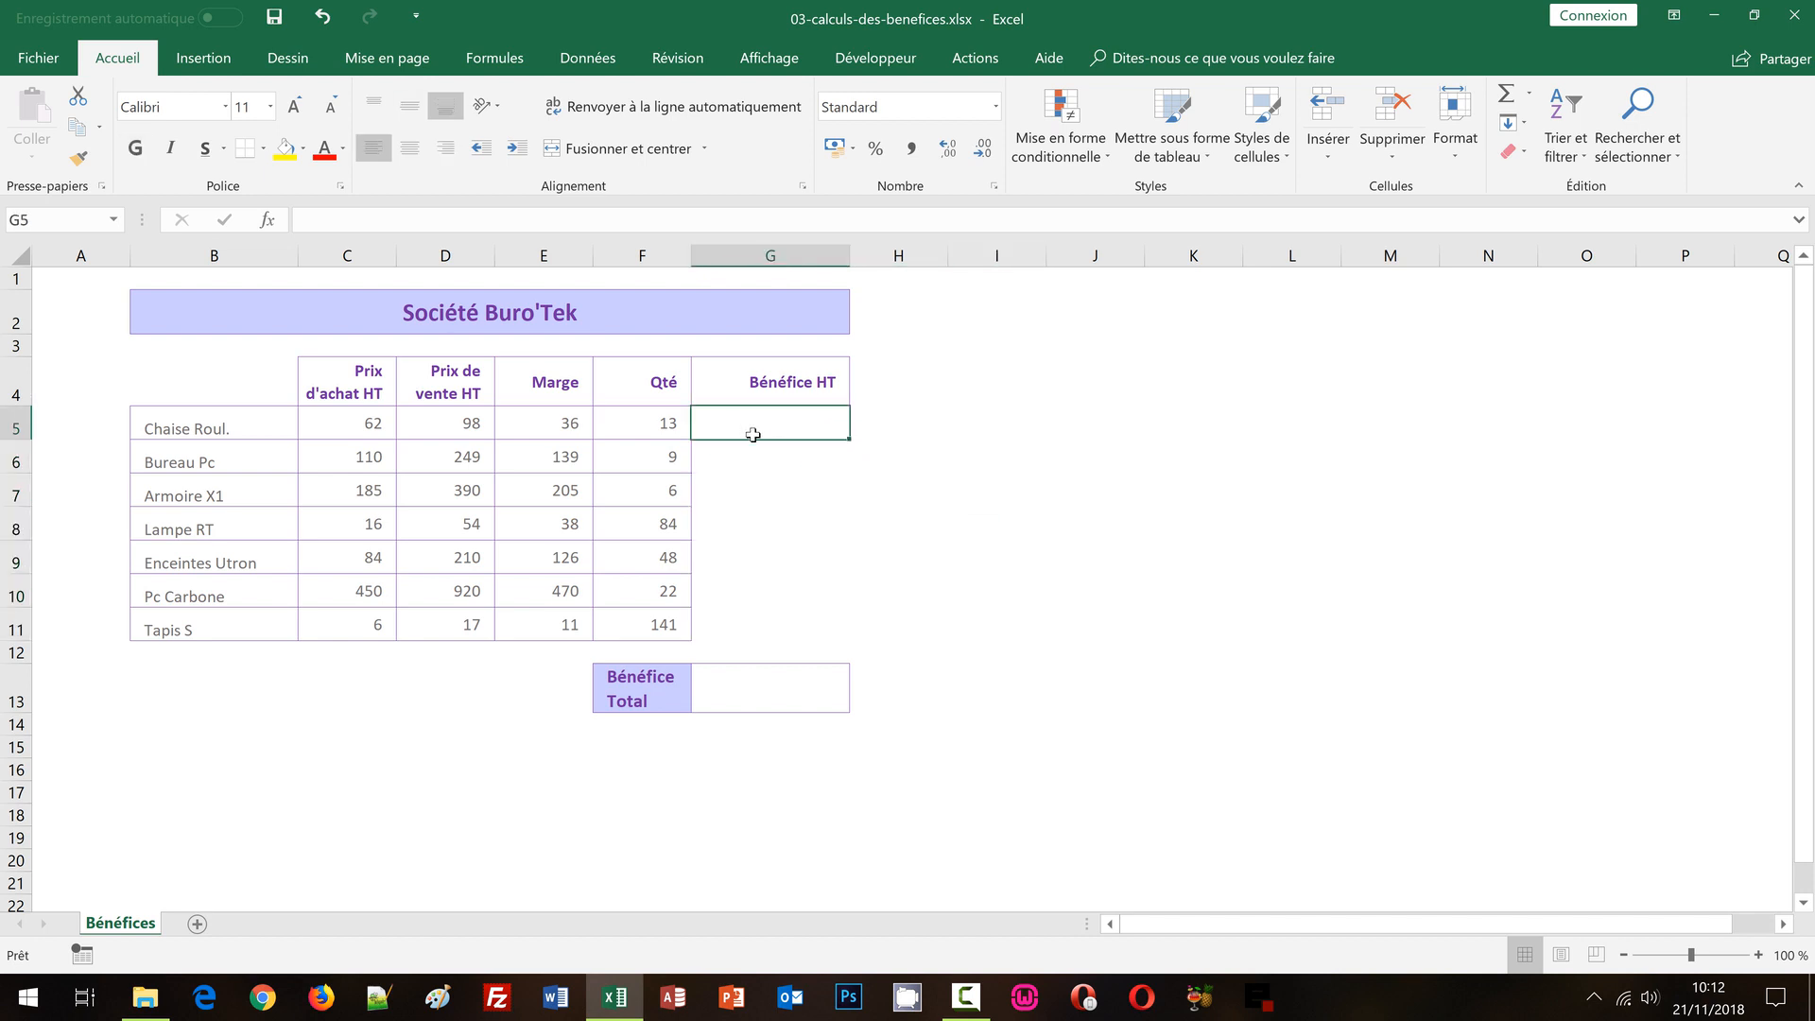
- Calculate the profit for all products by entering the formula =E5*F5 into the whole range G5:G11 at once
left_click_drag(753, 437, 738, 619)
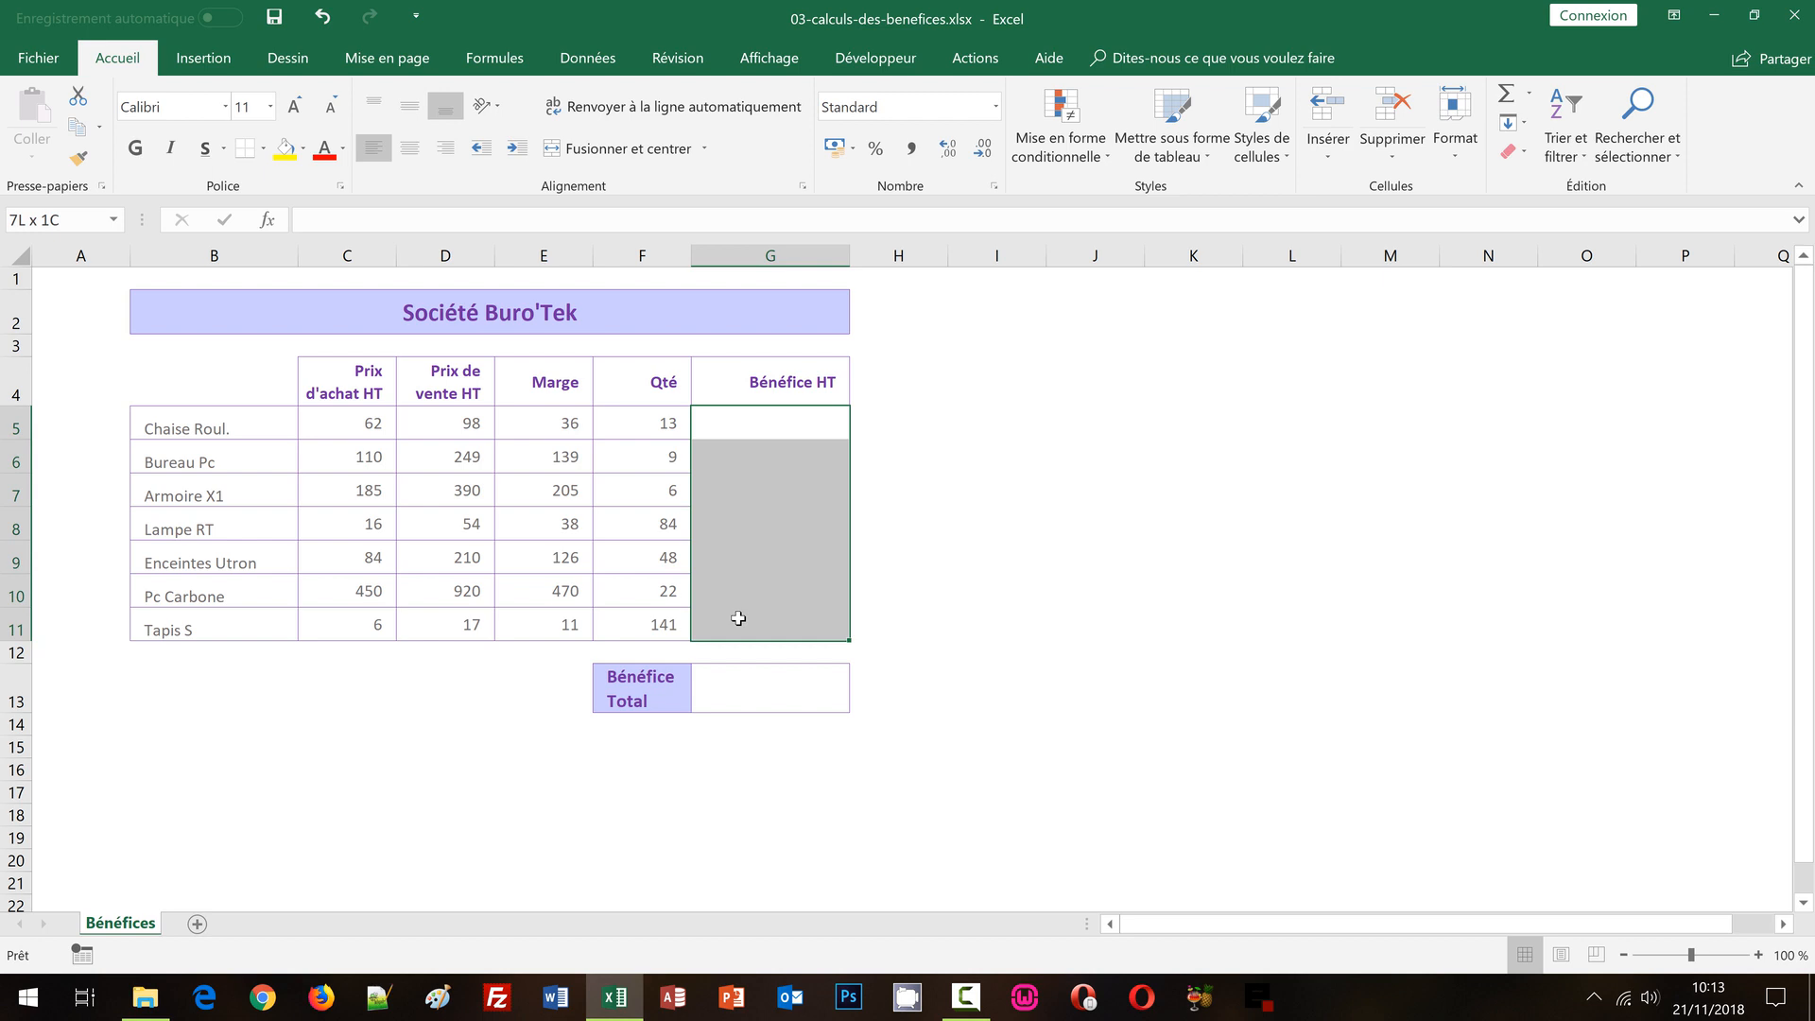
left_click_drag(738, 618, 739, 618)
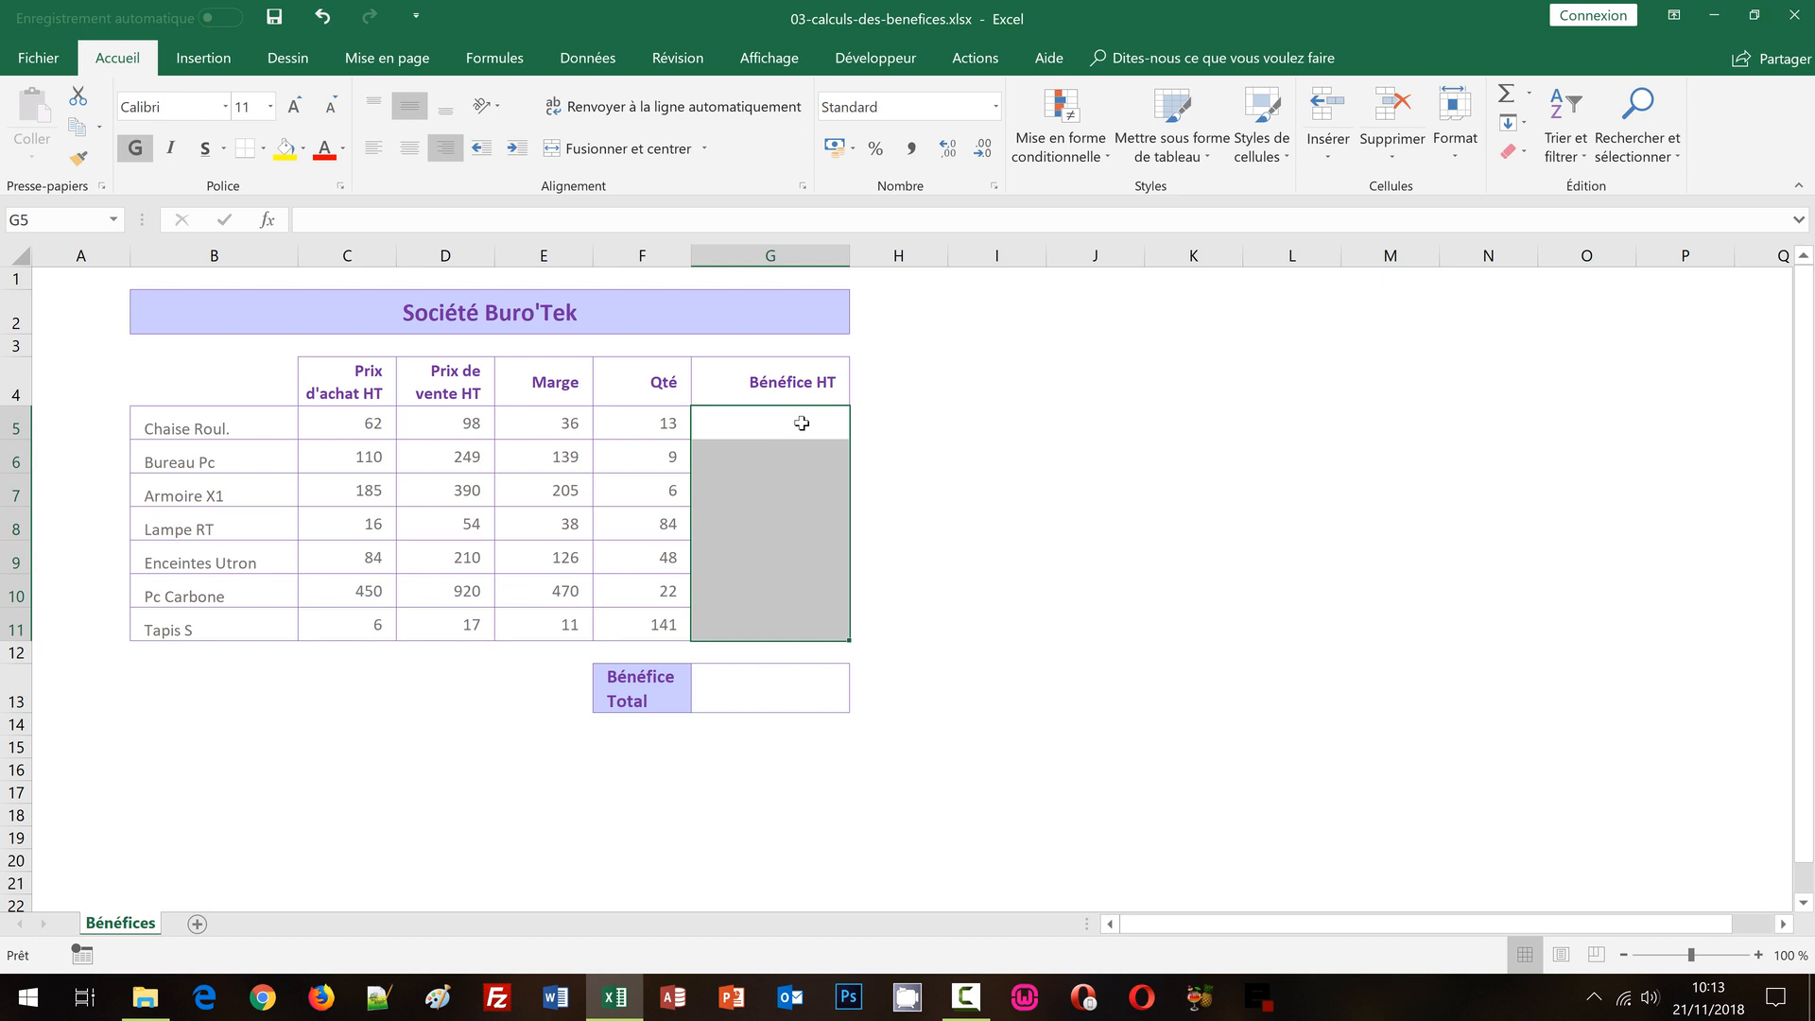
type("=")
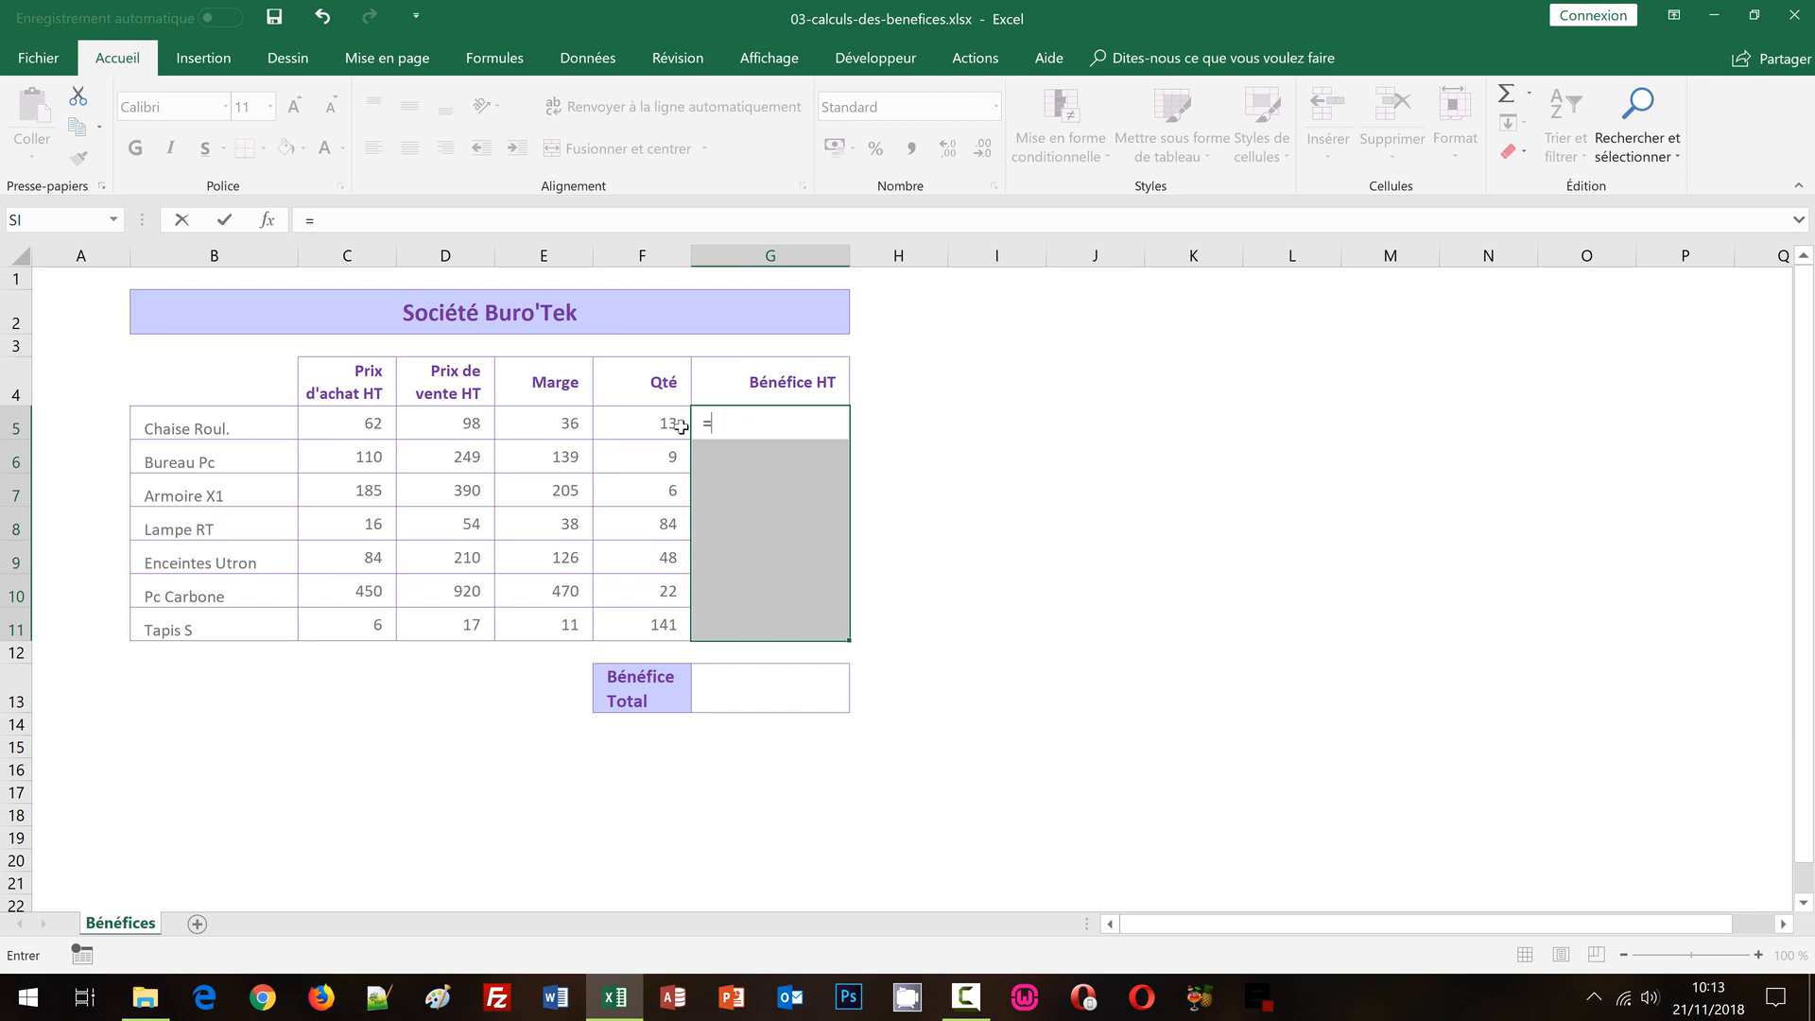
left_click(551, 422)
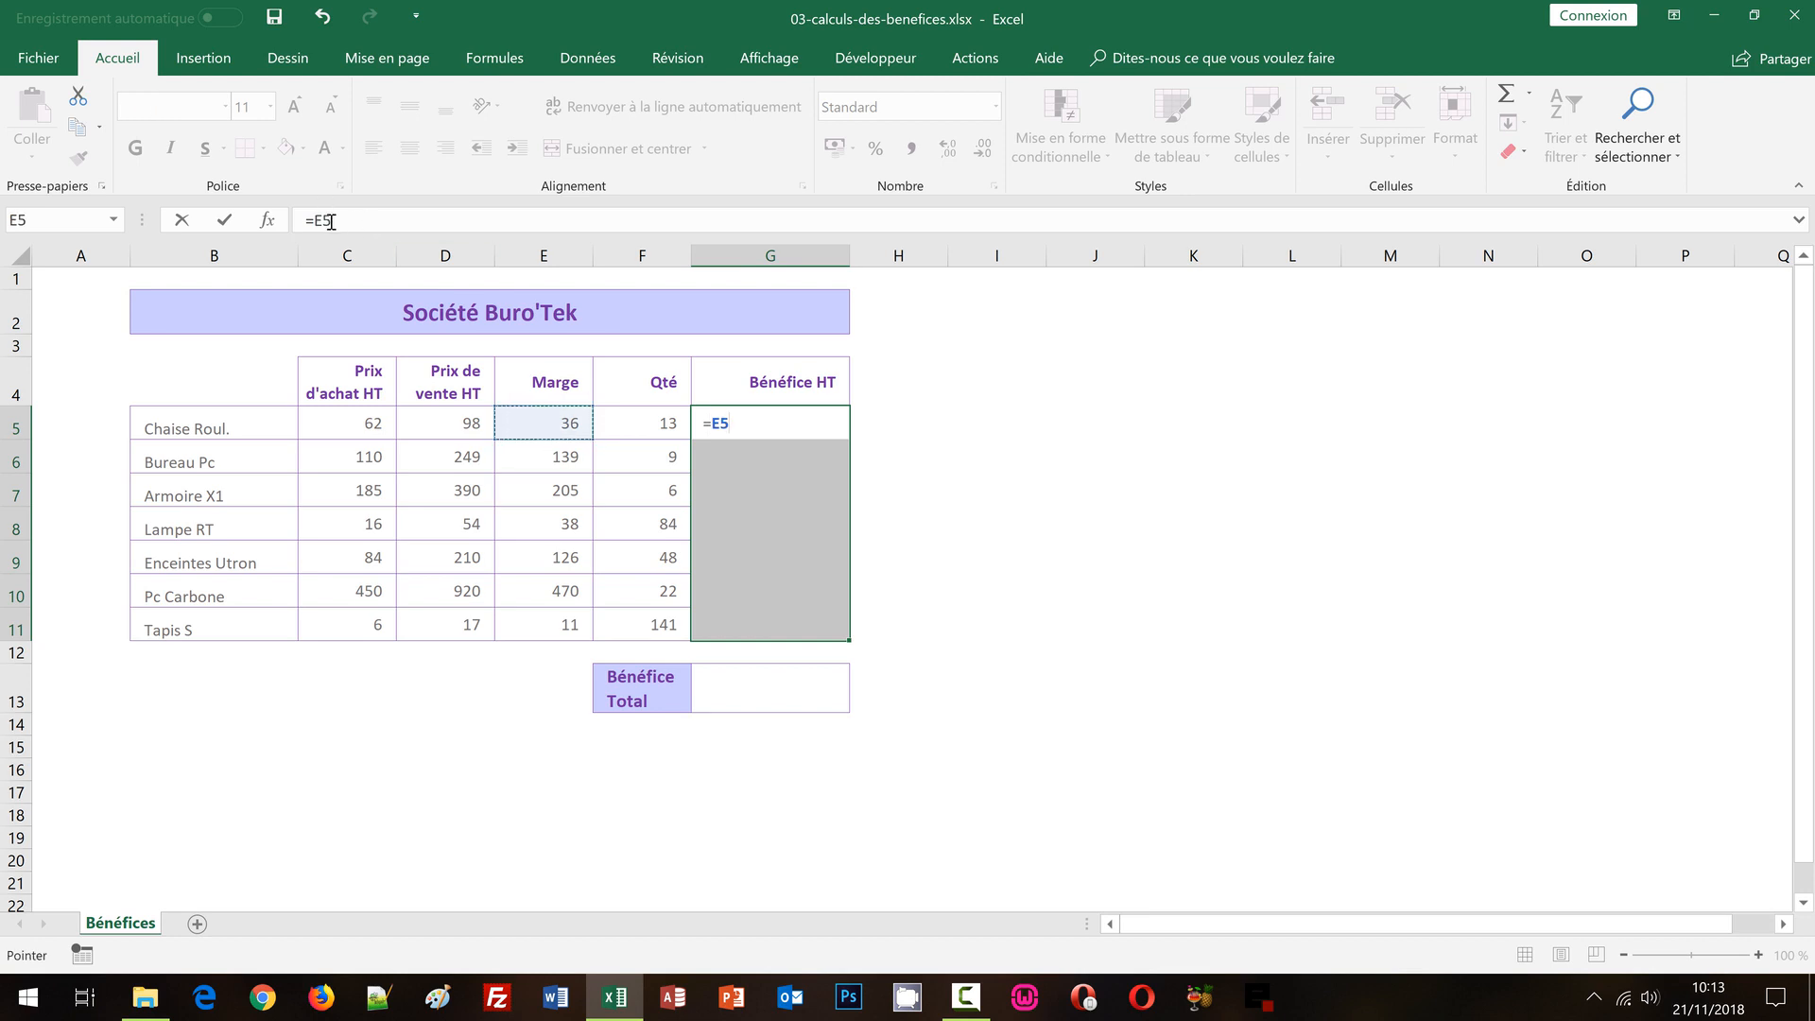
type("*")
left_click(644, 418)
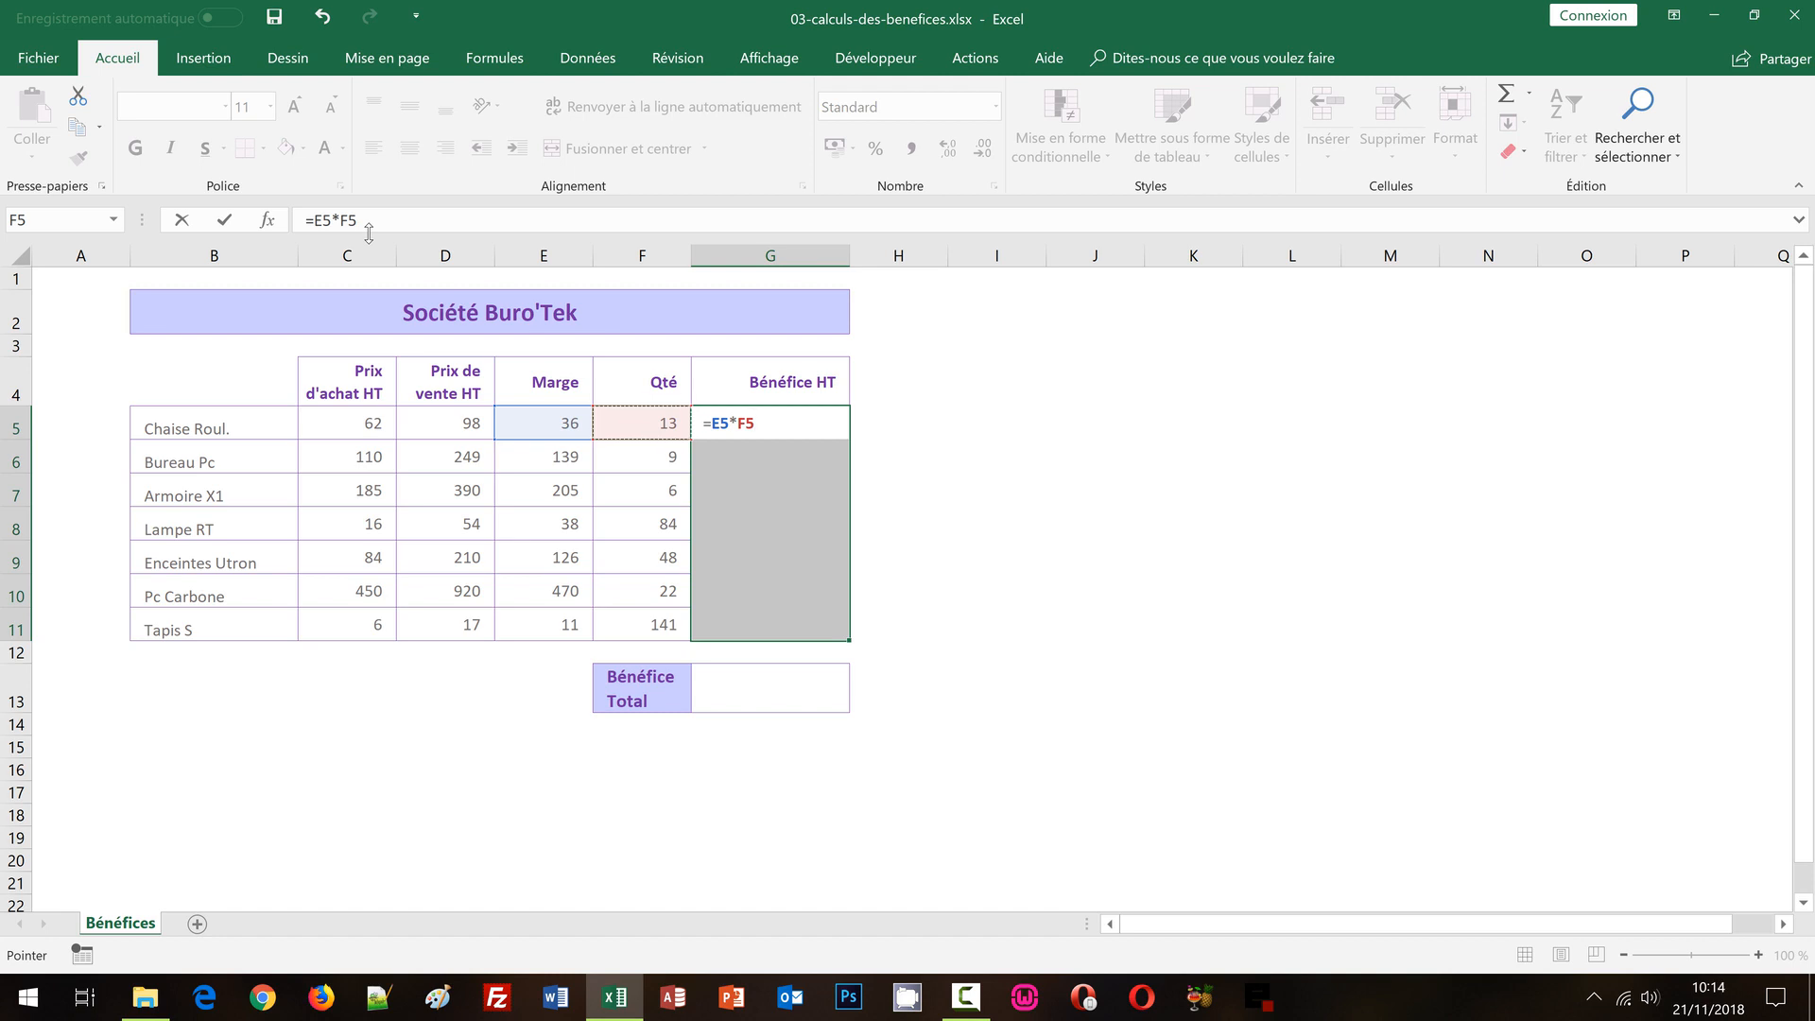
key("ctrl+Return")
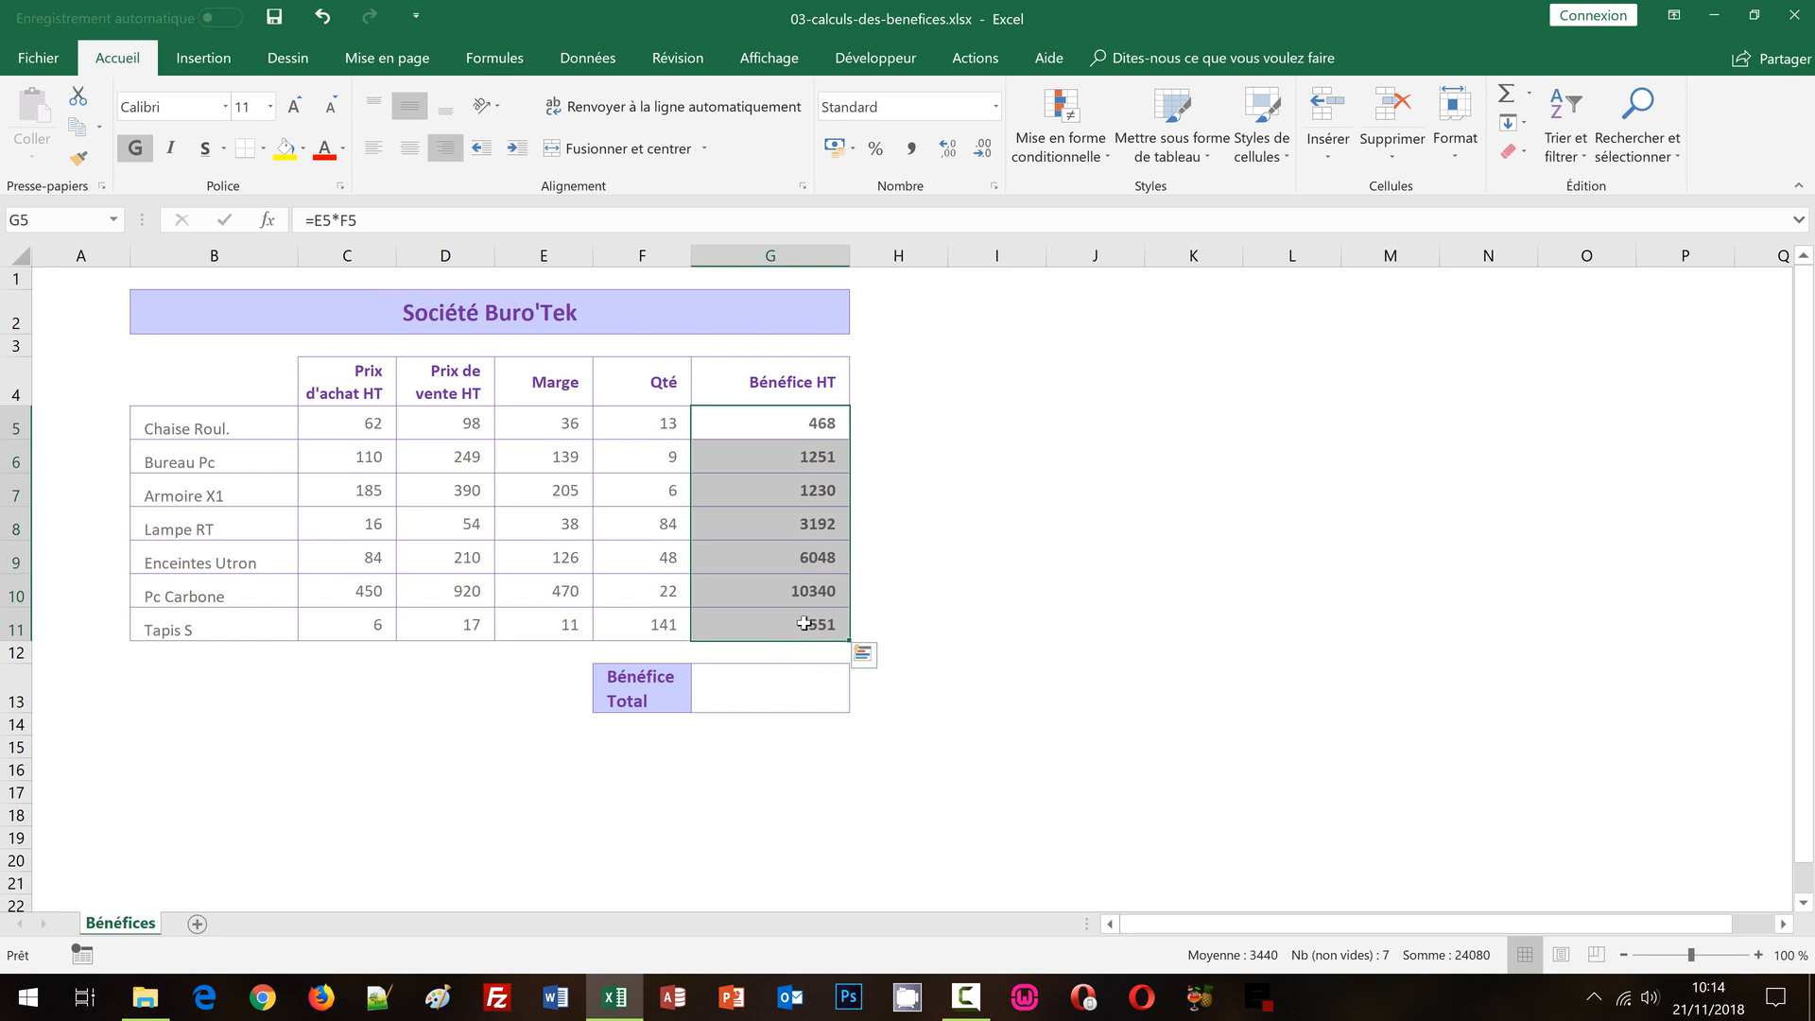
- Compare the profit formula in G5 with the adapted formulas in the rows down to G11
left_click(804, 623)
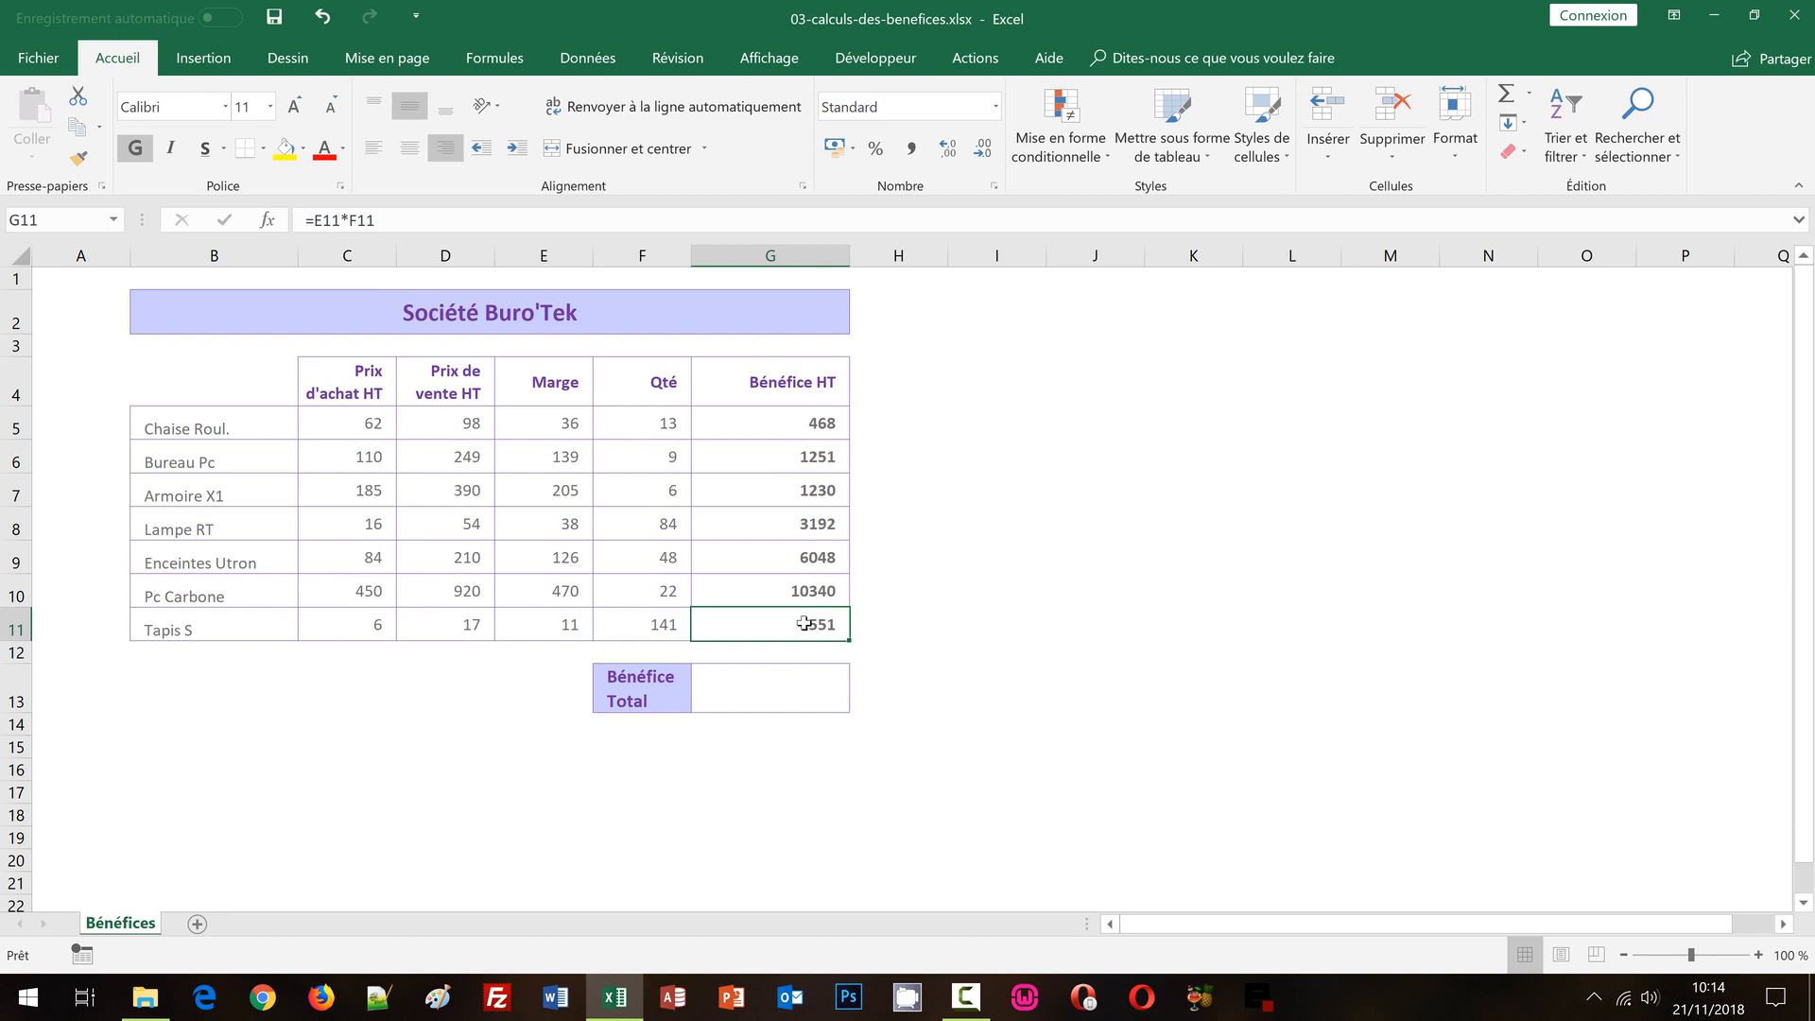
left_click(809, 424)
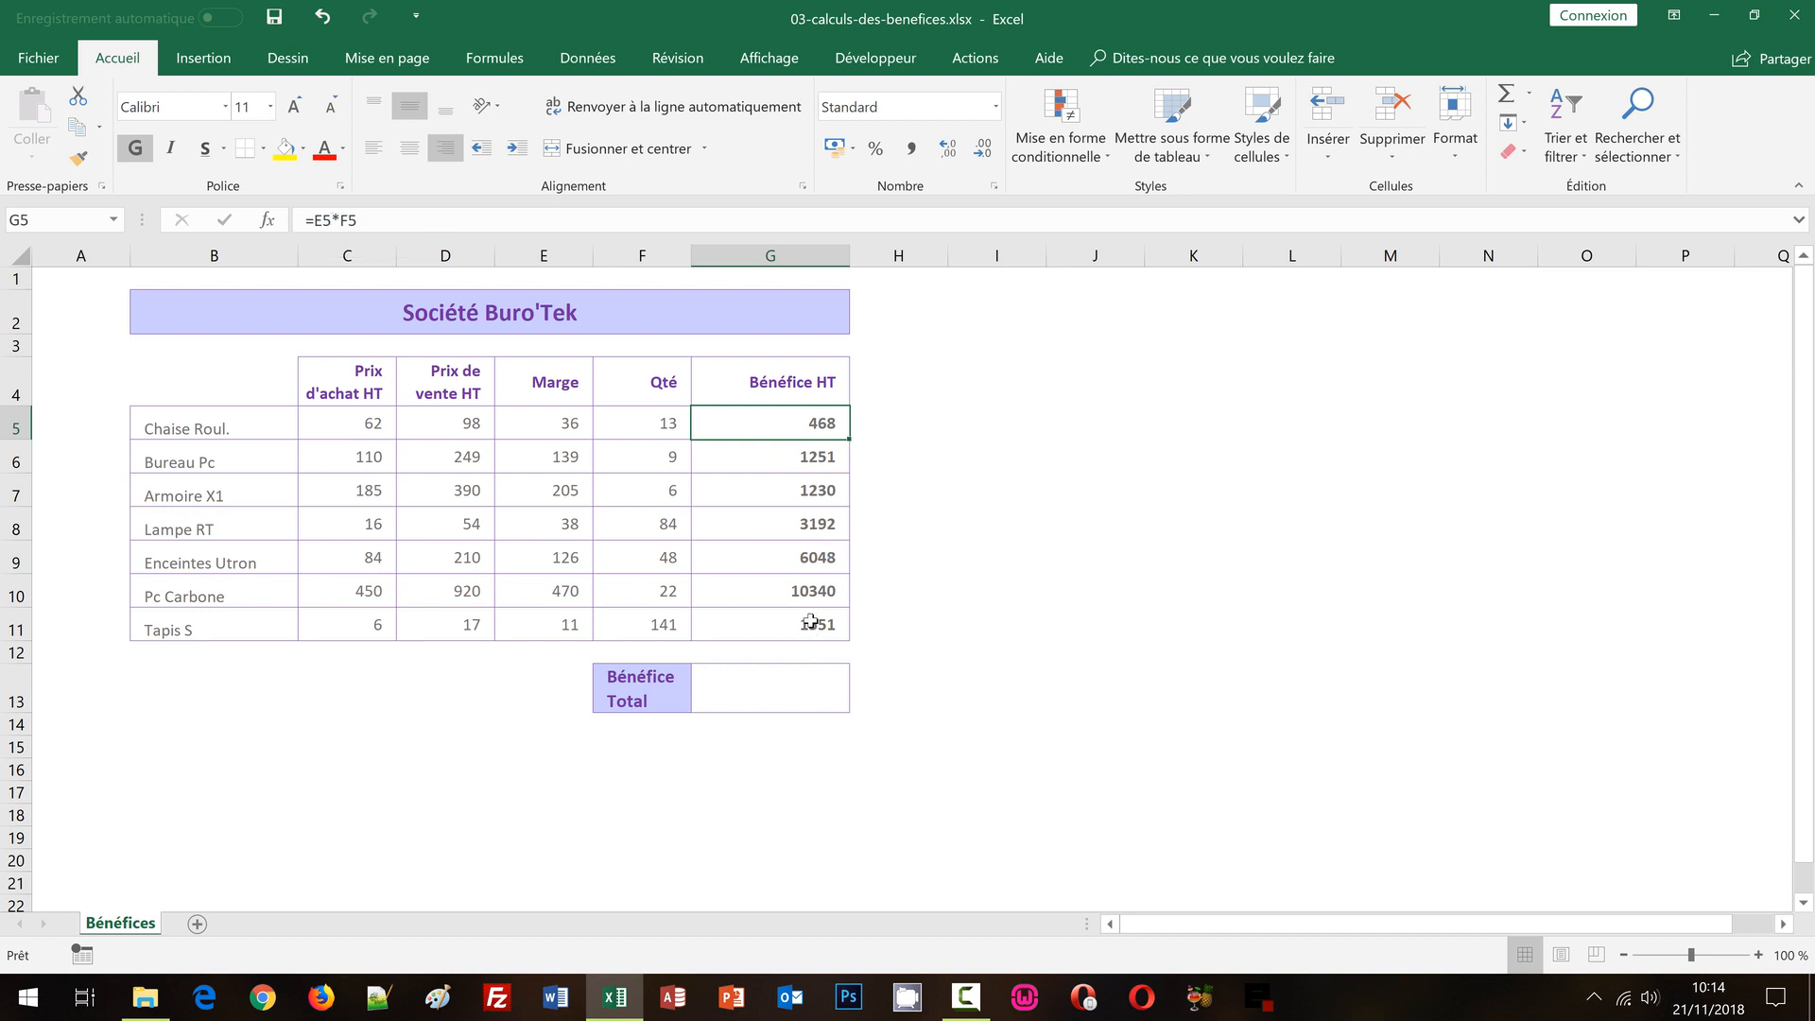
key("Down")
key("Down")
key("Down")
key("Down")
key("Down")
key("Down")
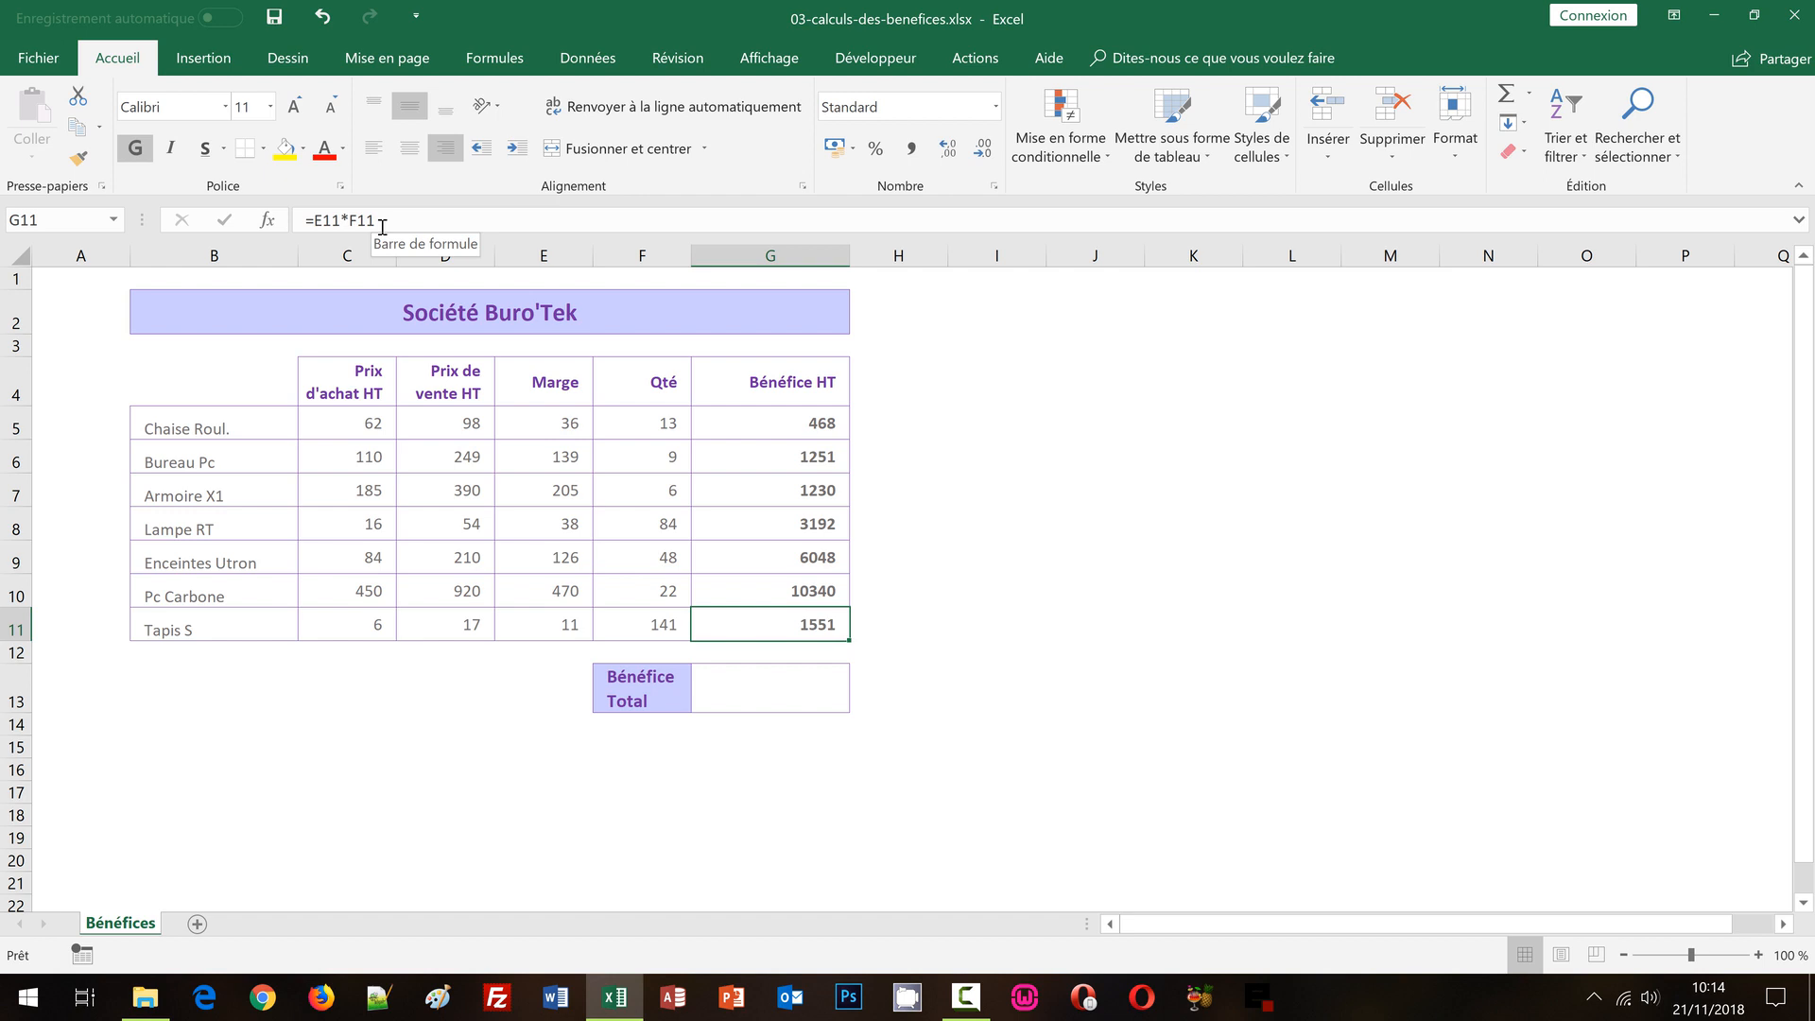
- Calculate the total profit in G13 with the SOMME function over G5:G11, and select that cell to check its formula
left_click(744, 689)
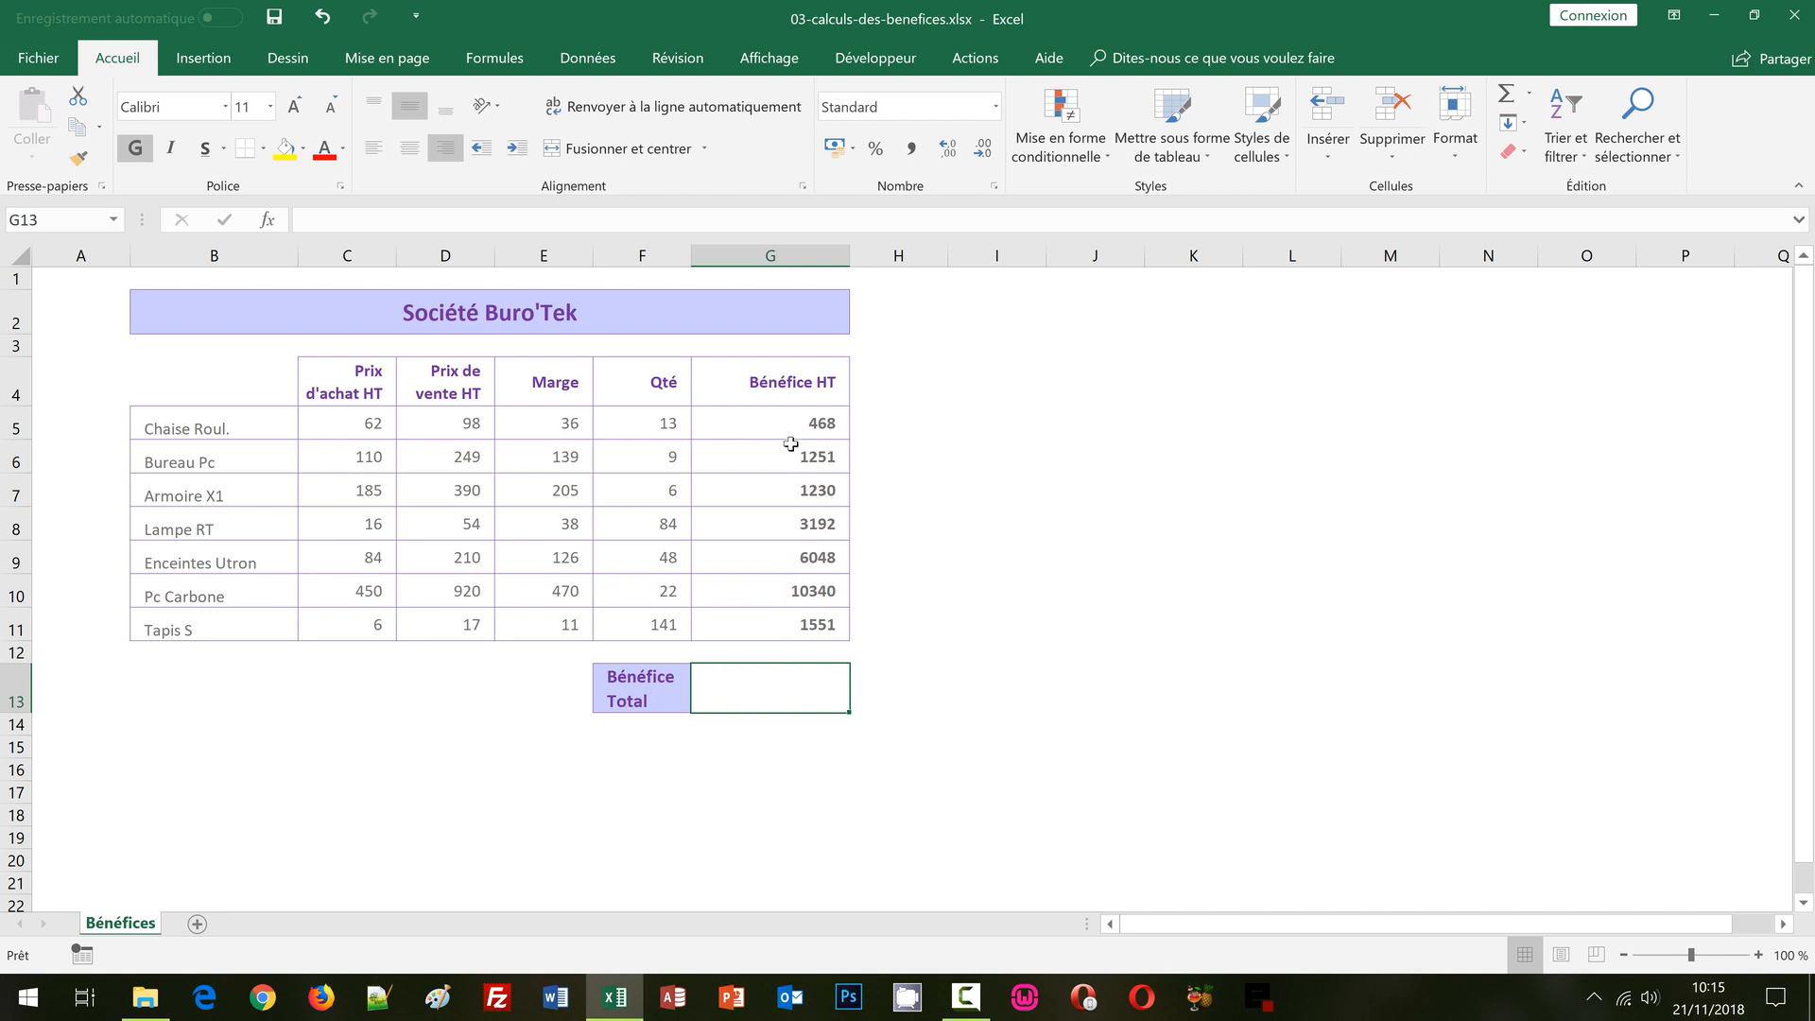
left_click_drag(790, 436, 790, 628)
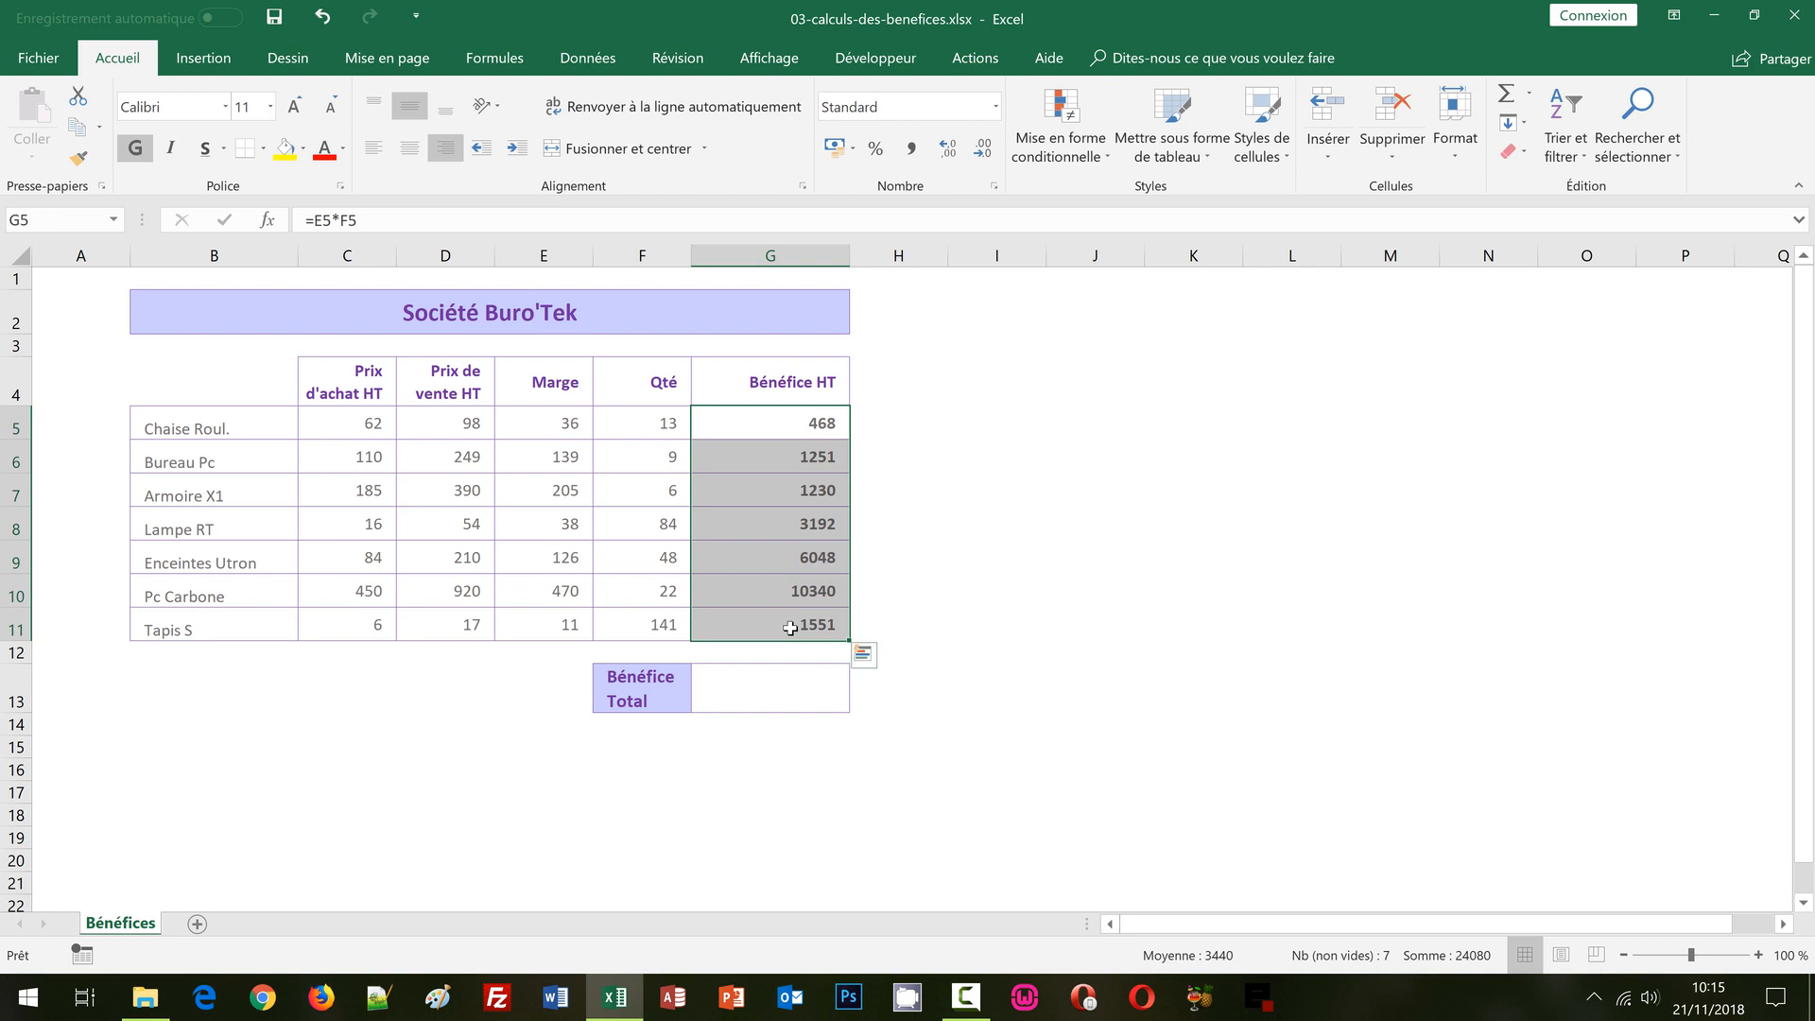
left_click(796, 695)
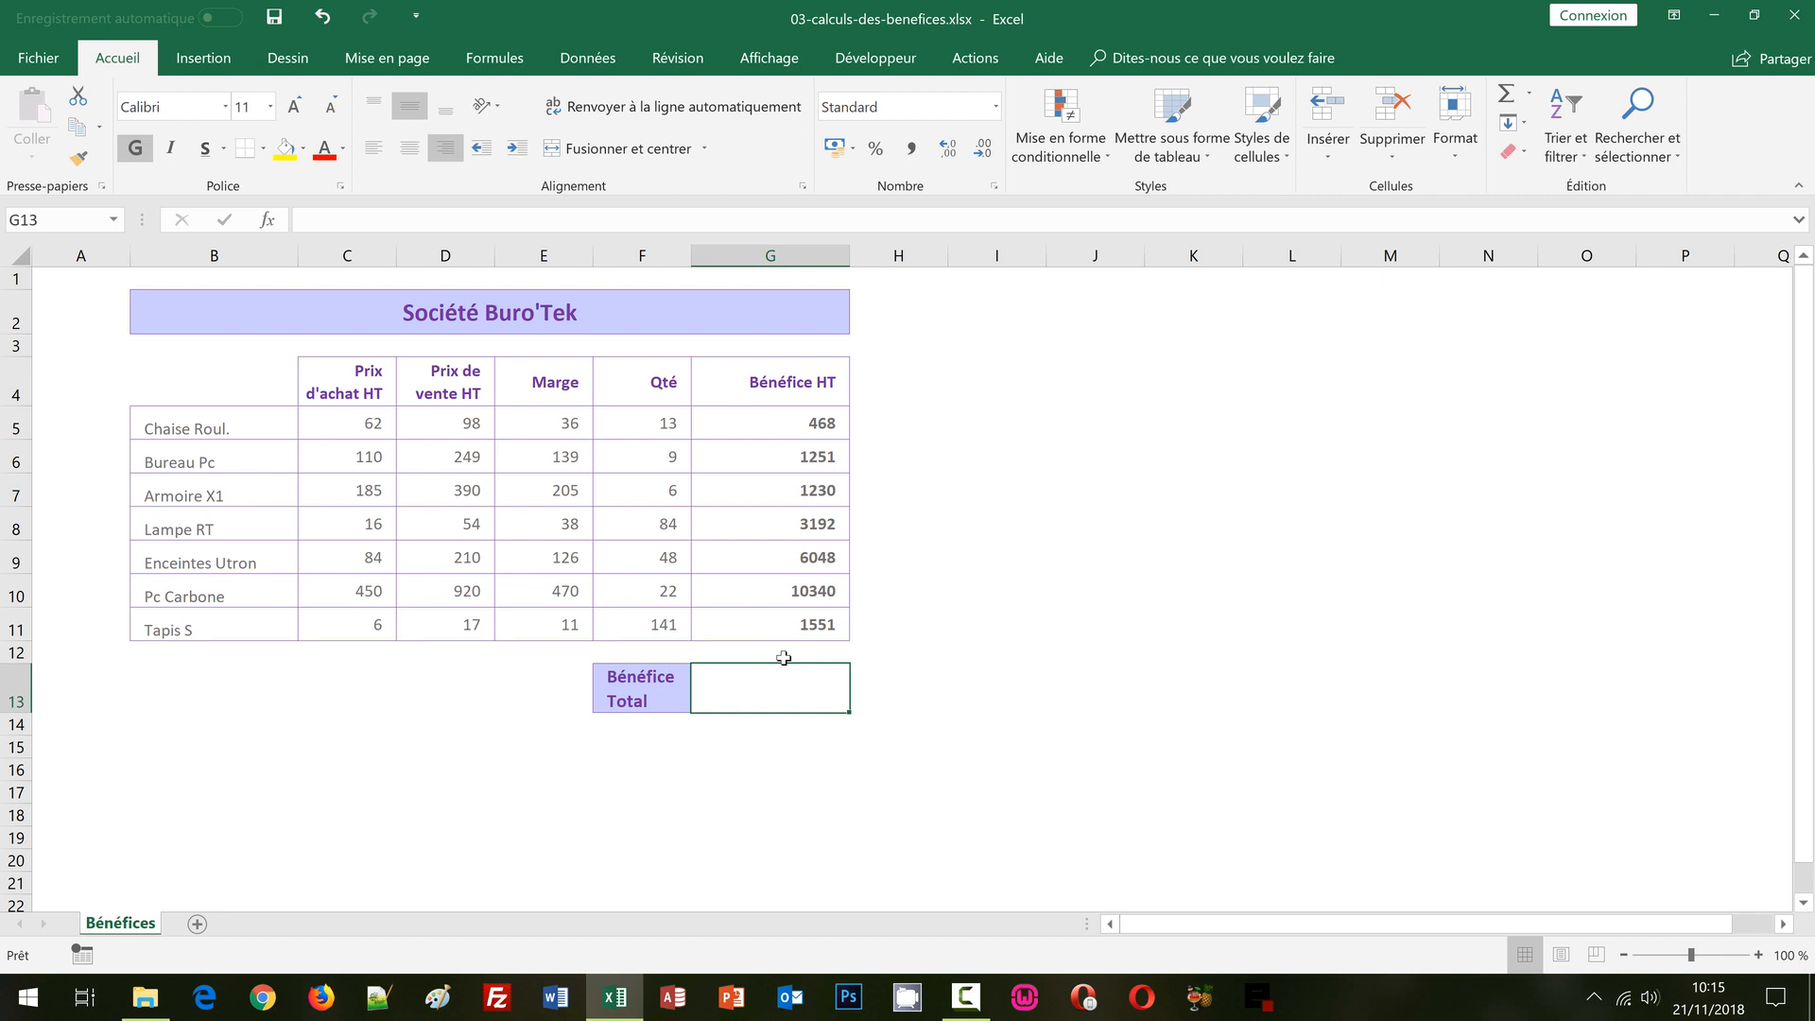
left_click(903, 721)
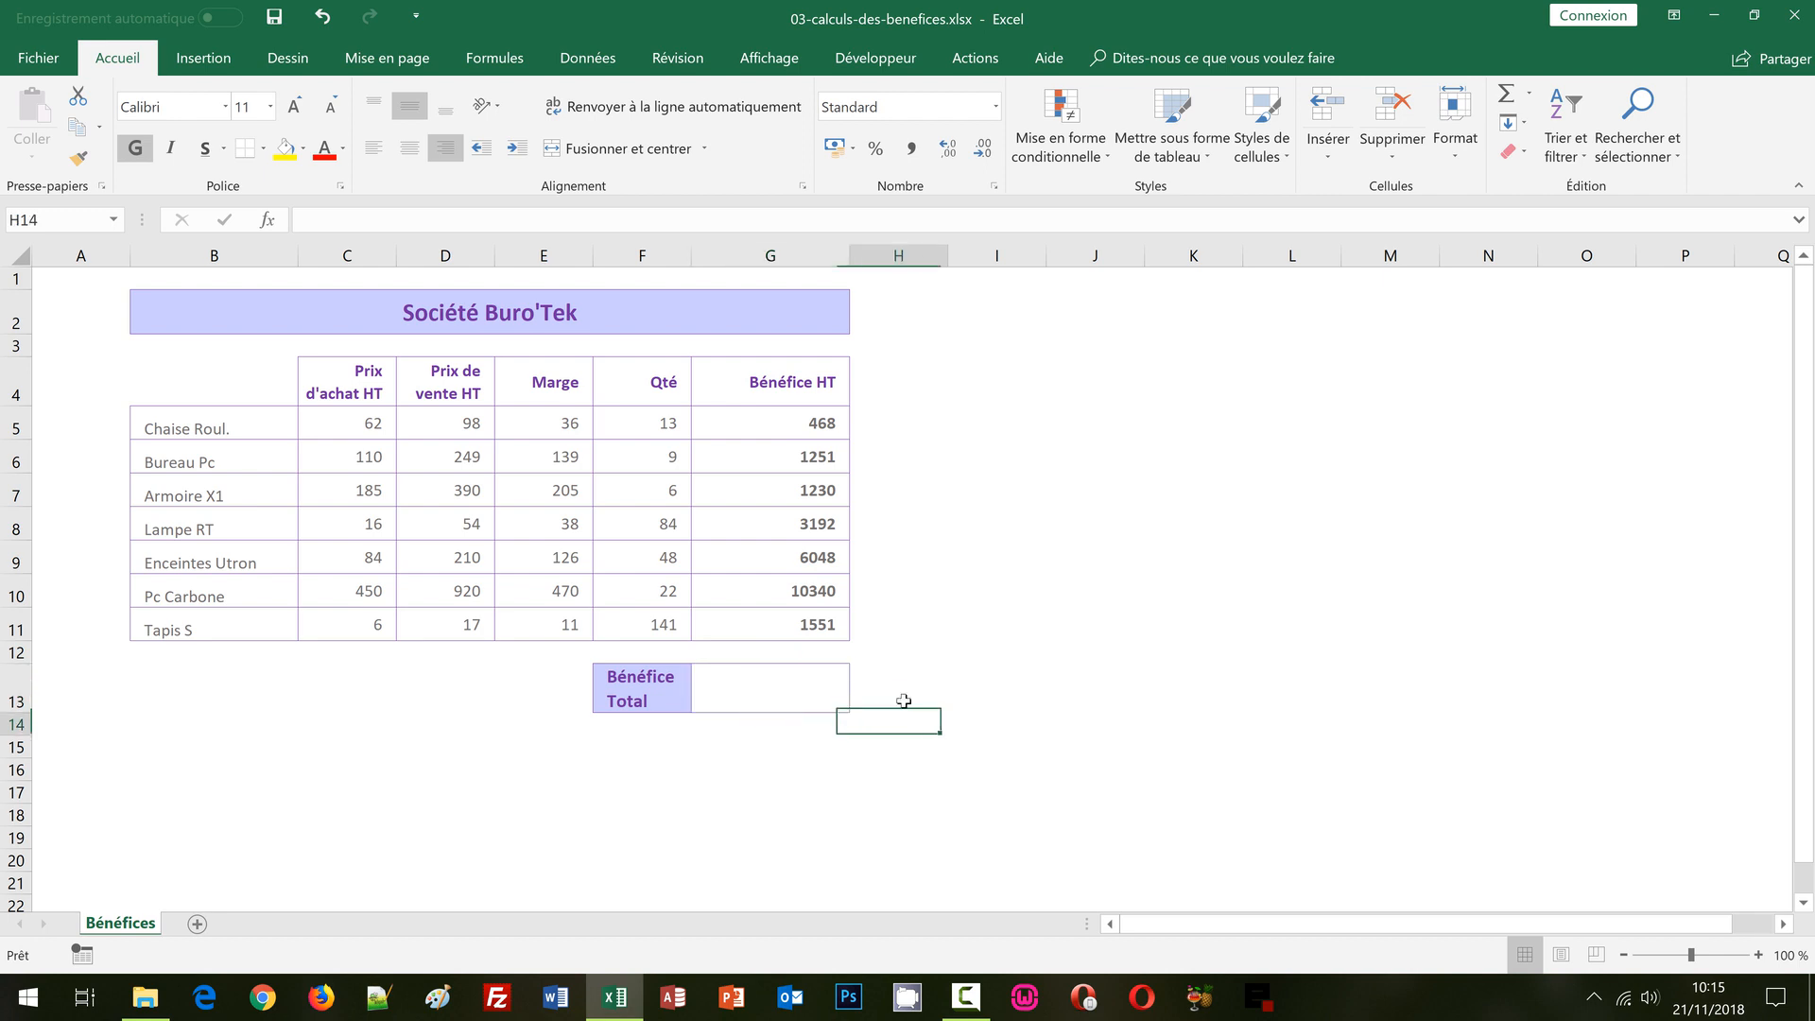
left_click(811, 686)
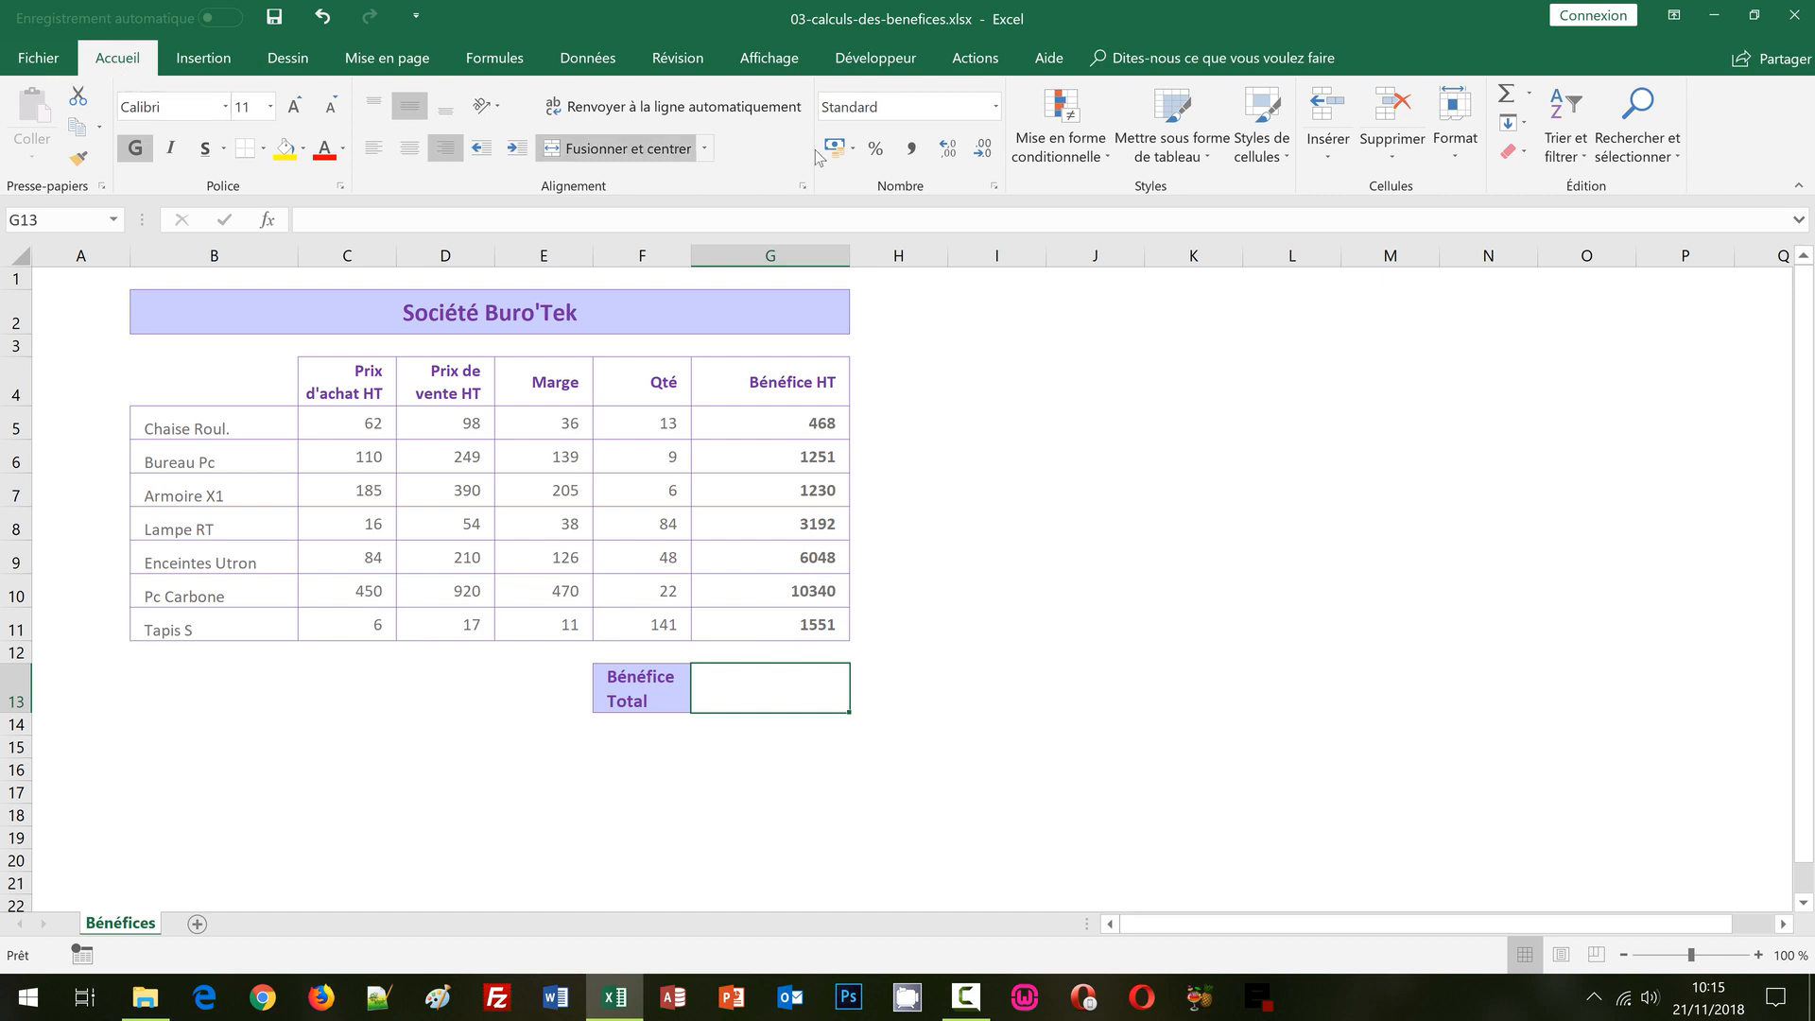
left_click(1507, 97)
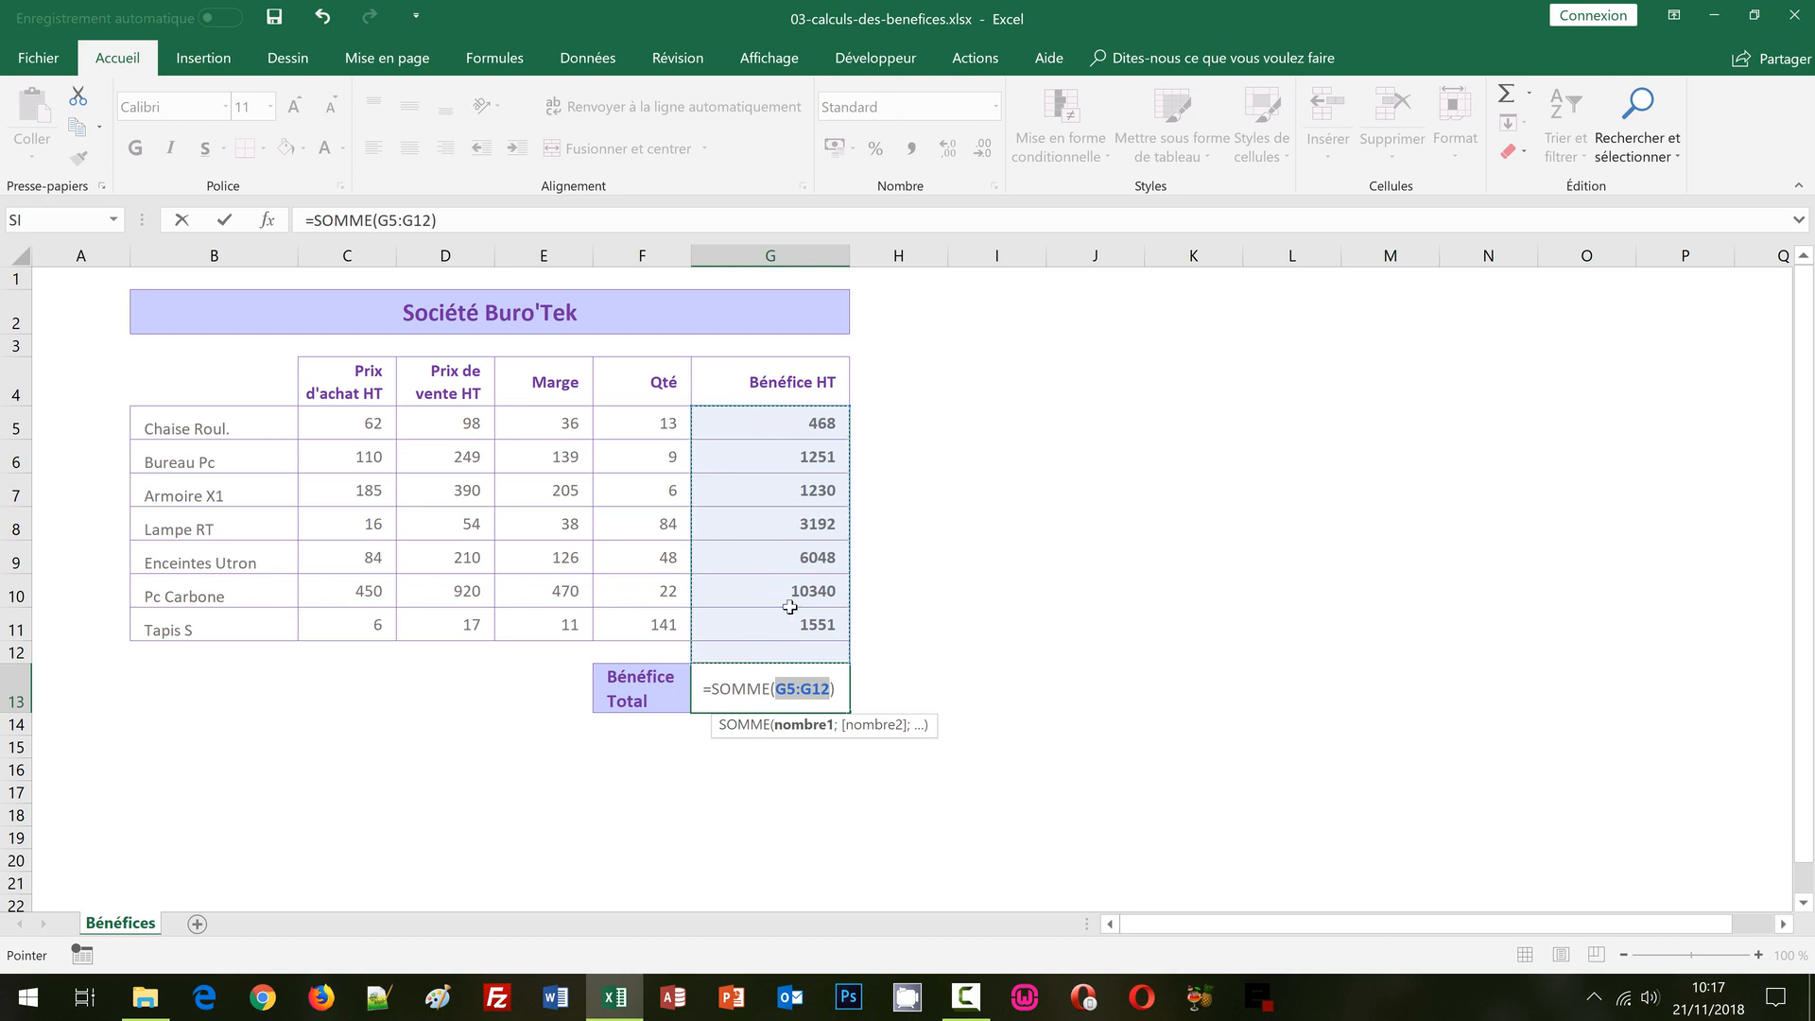
left_click_drag(765, 422, 763, 601)
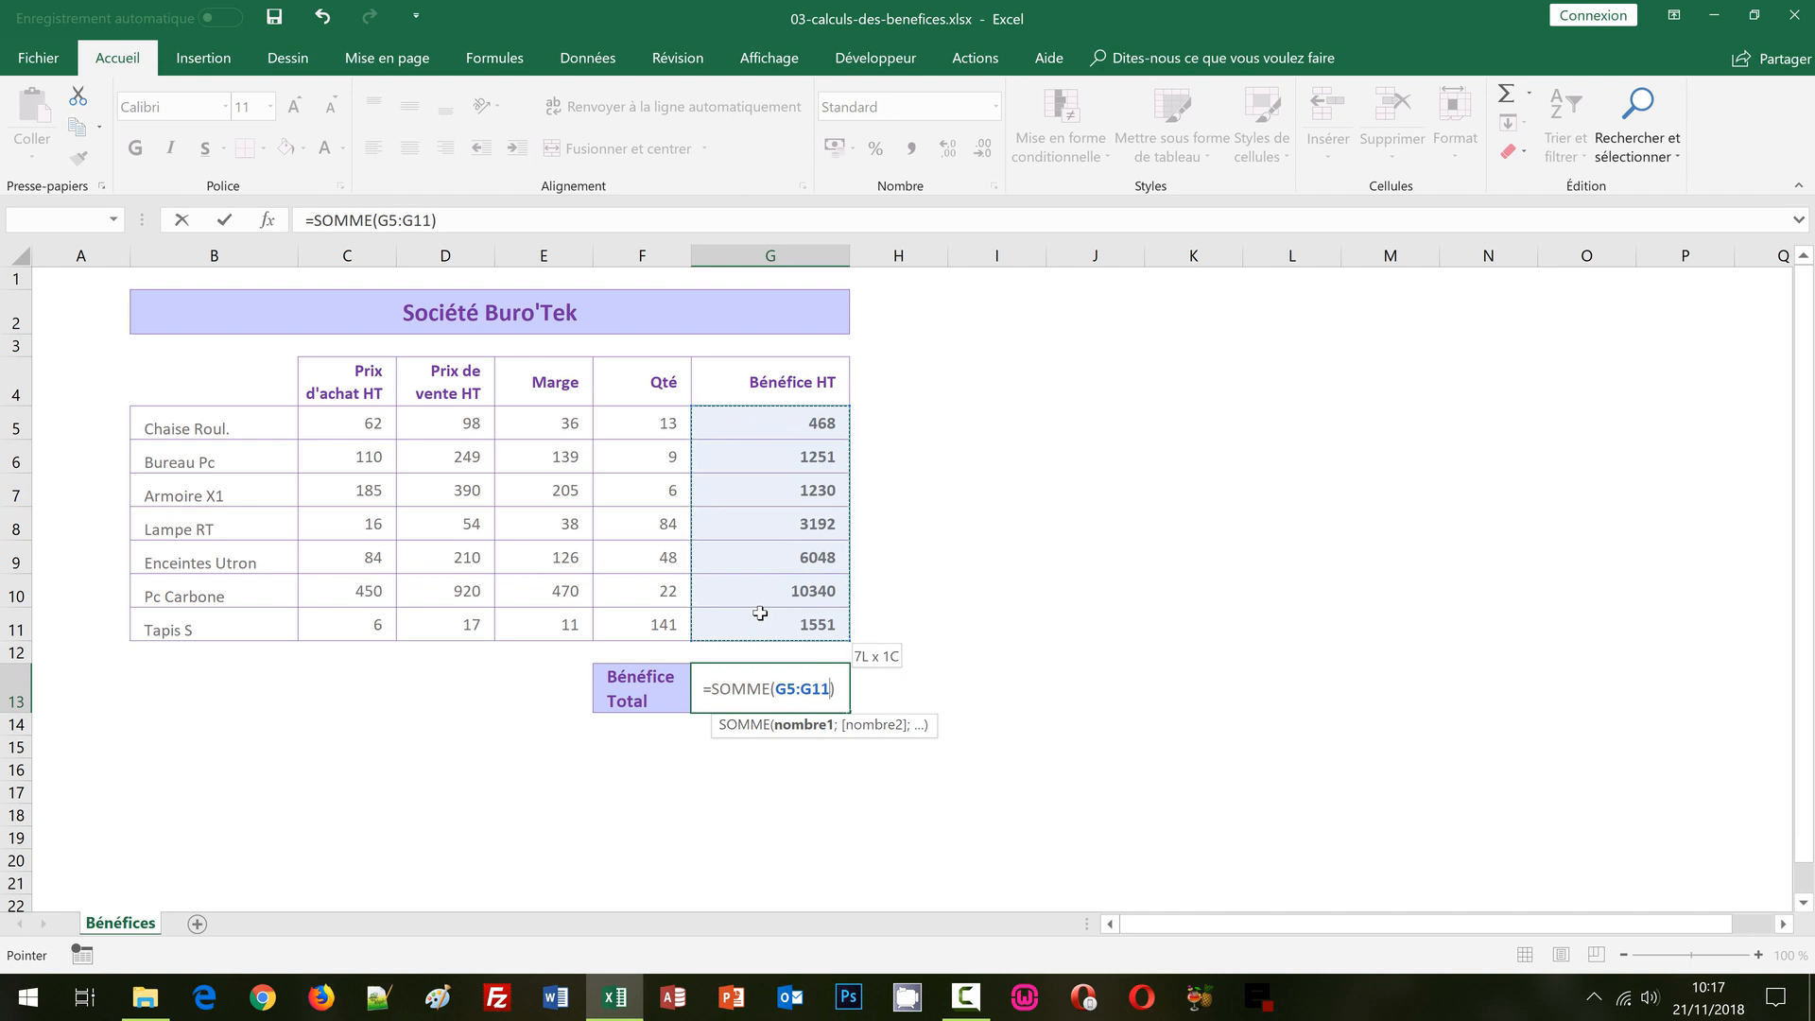
left_click_drag(760, 614, 760, 614)
key("Return")
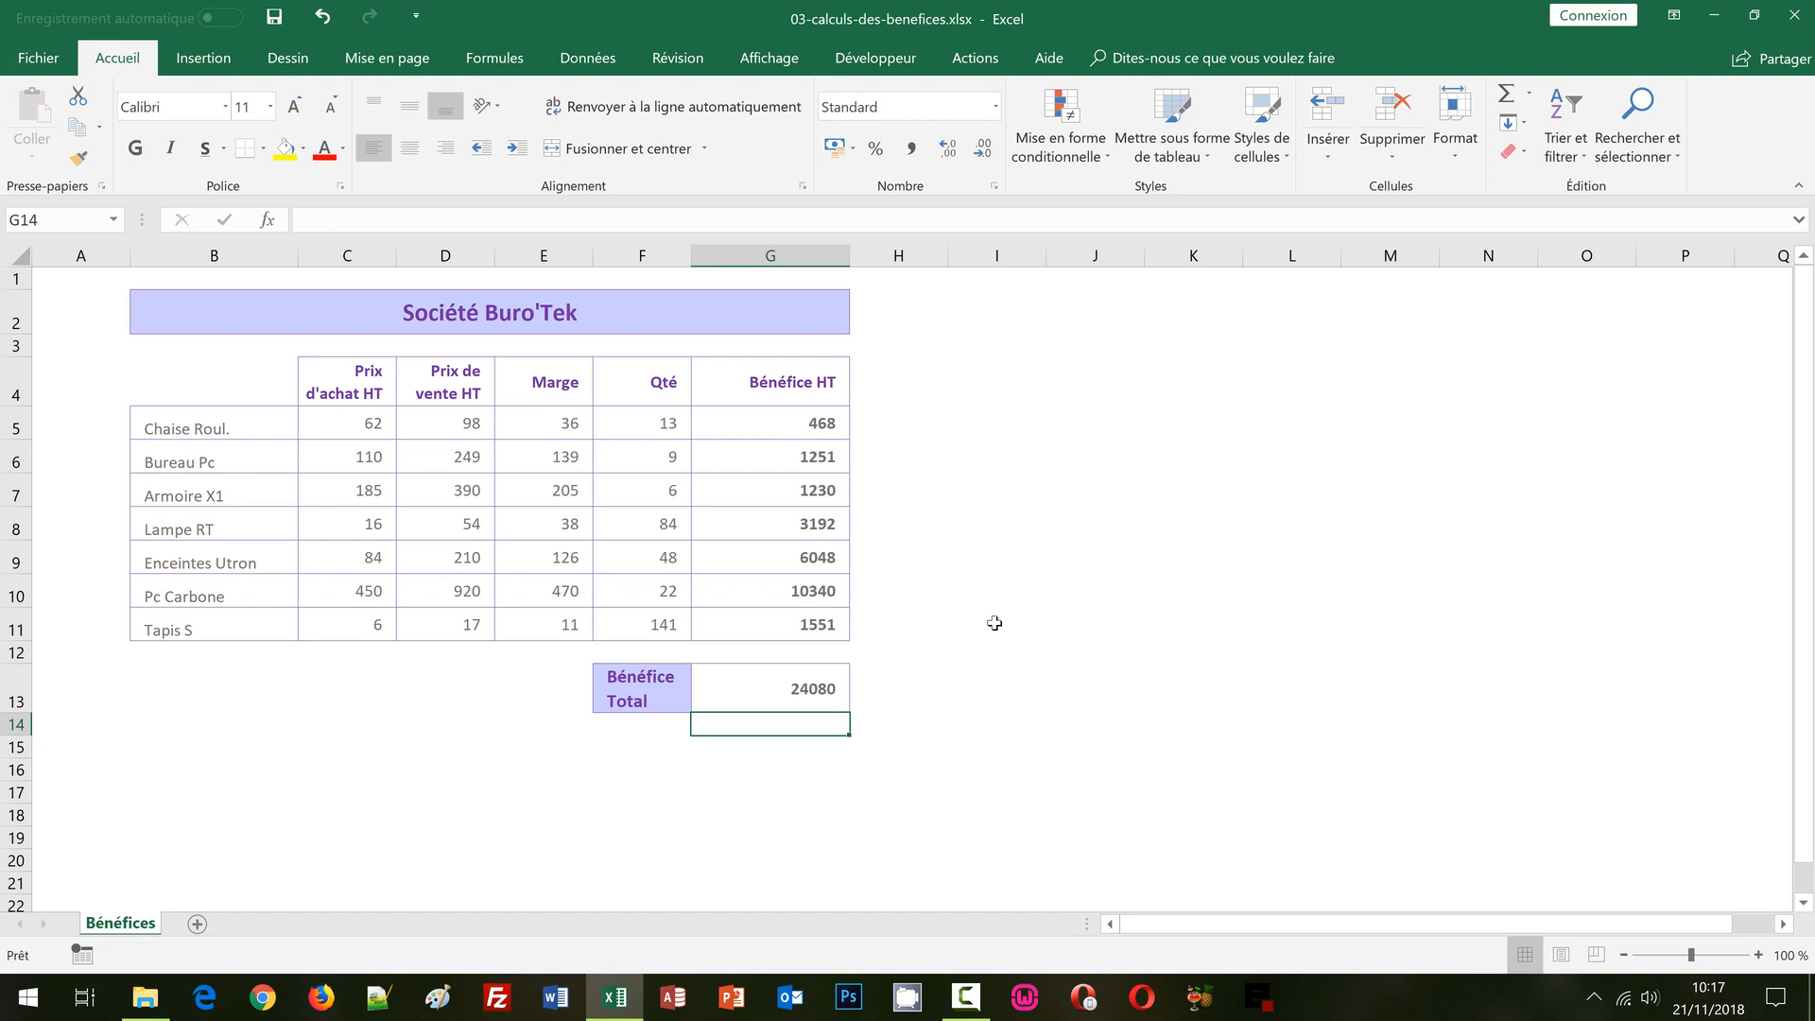
left_click(749, 702)
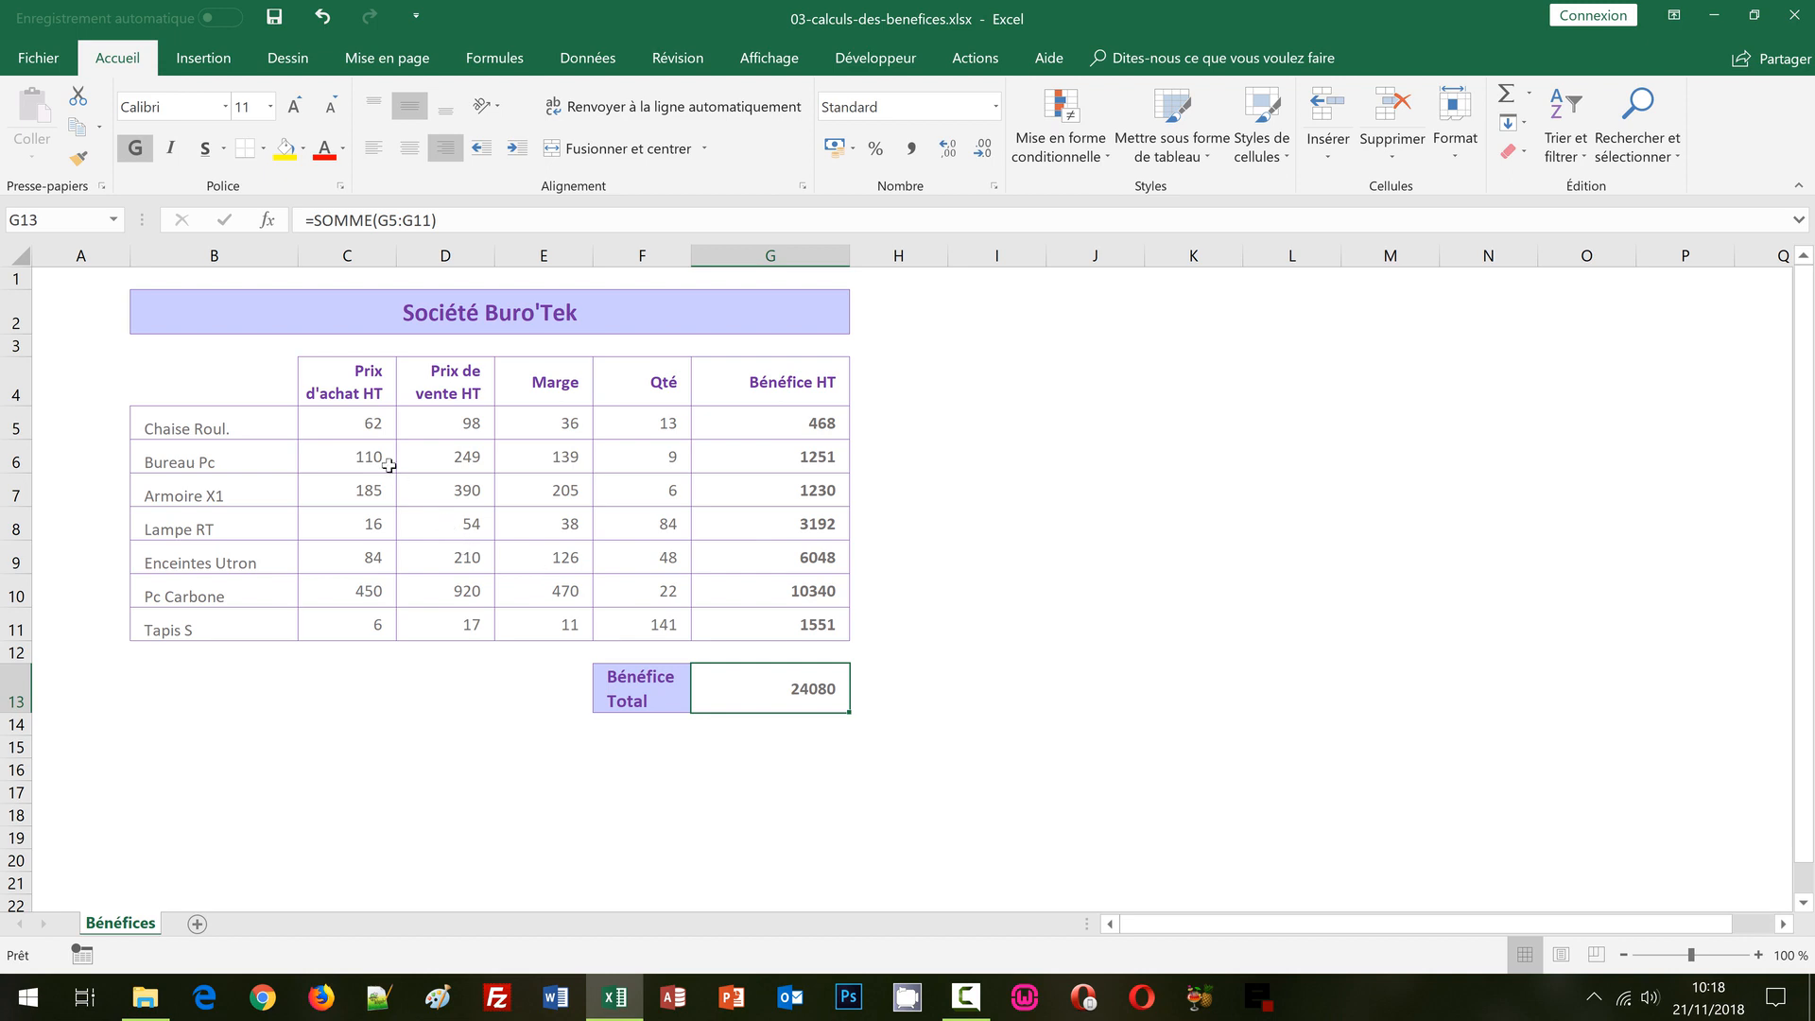
- Set the purchase price of Chaise Roul. in C5 to 60
left_click(369, 424)
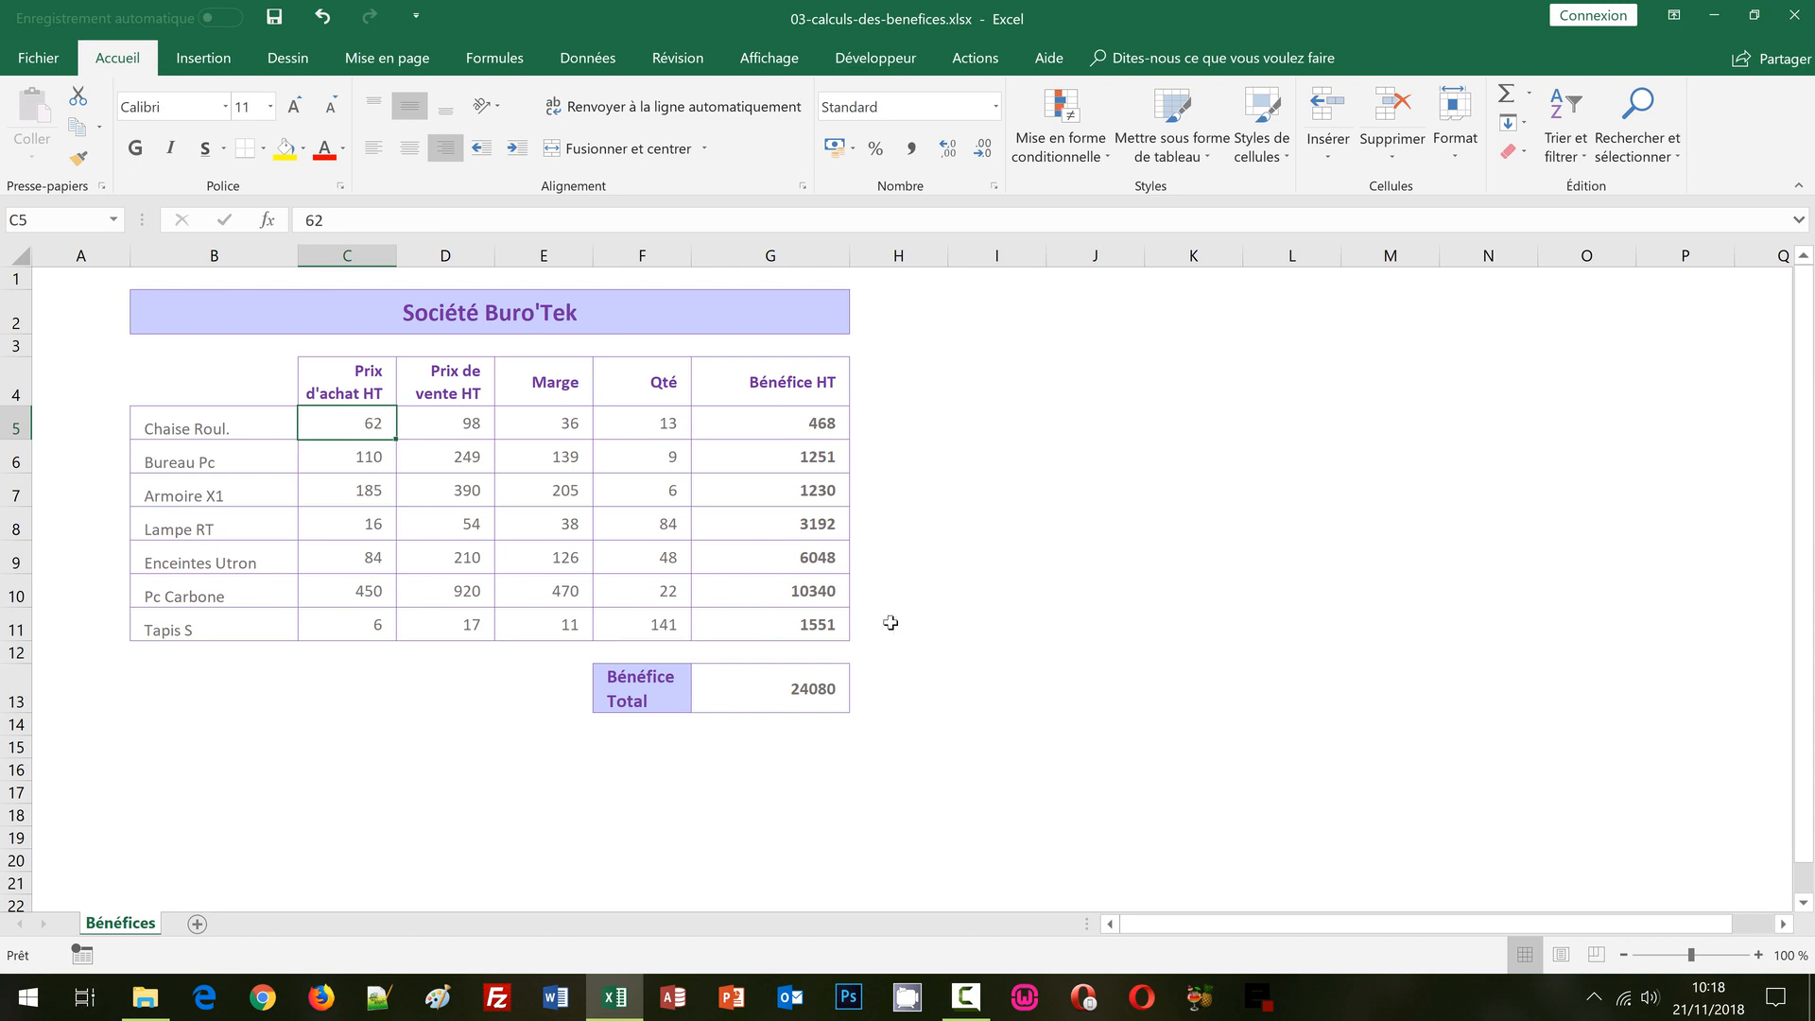
type("60")
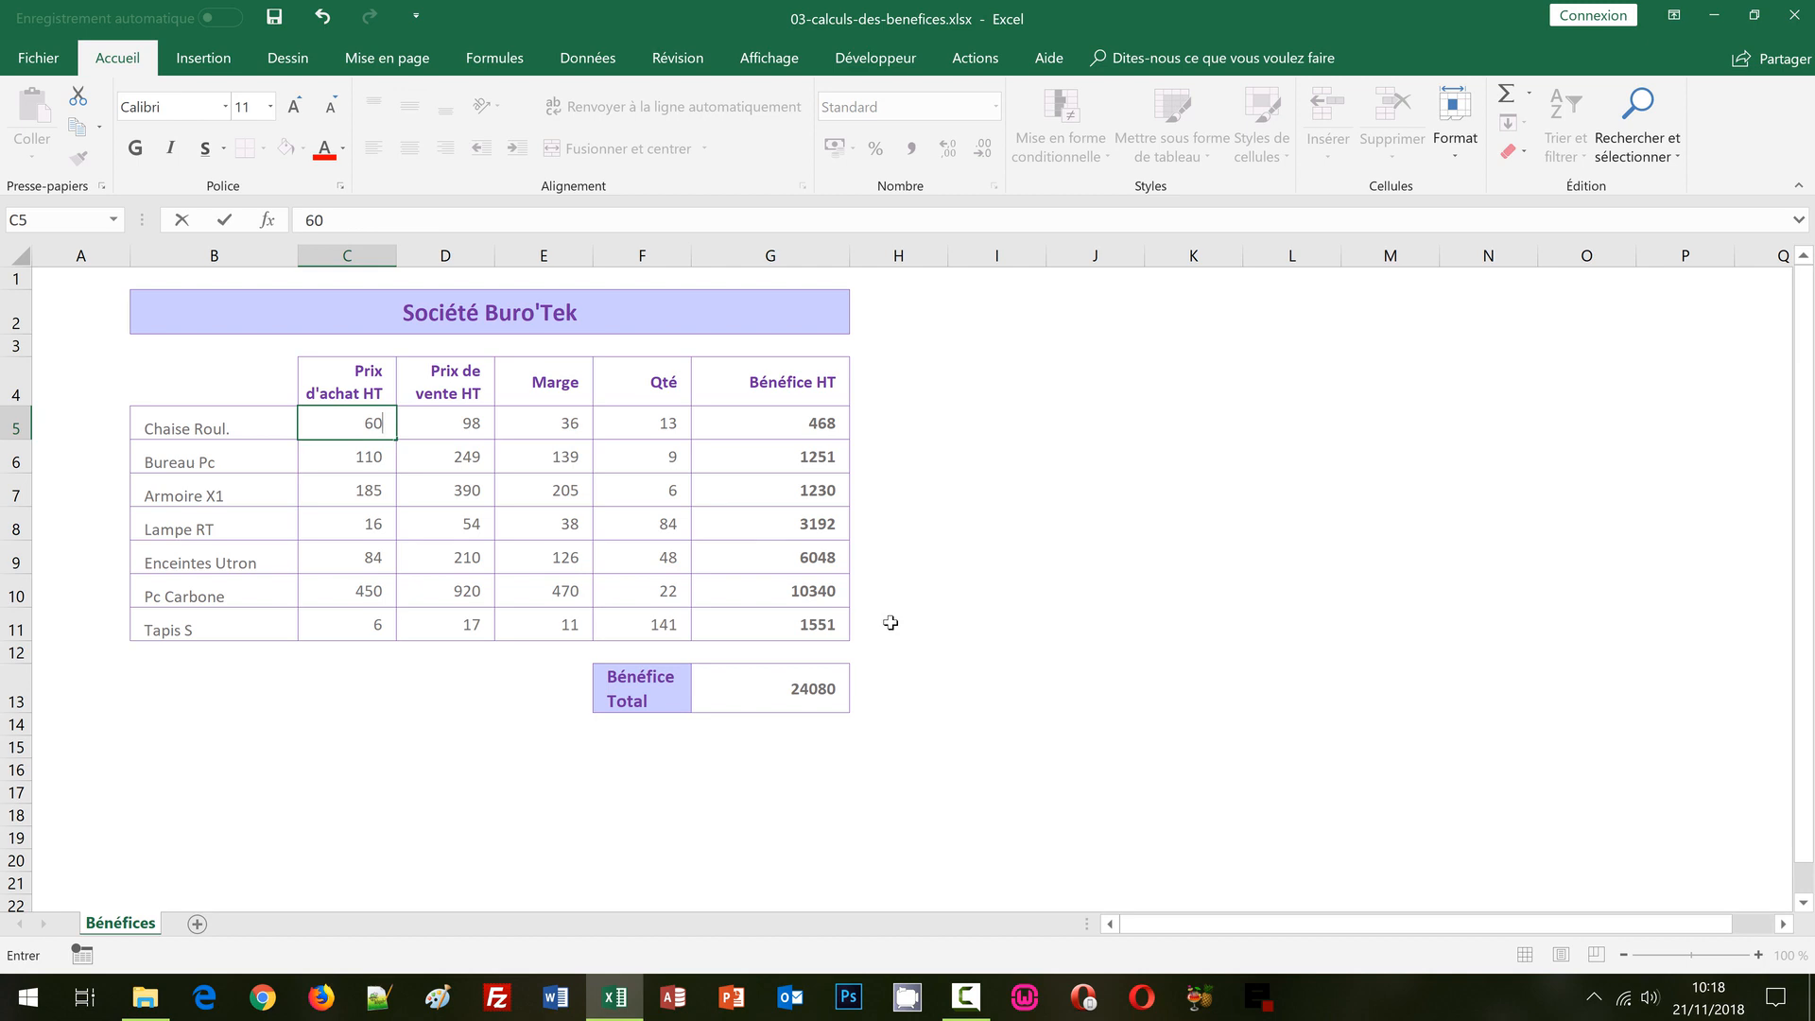
key("Return")
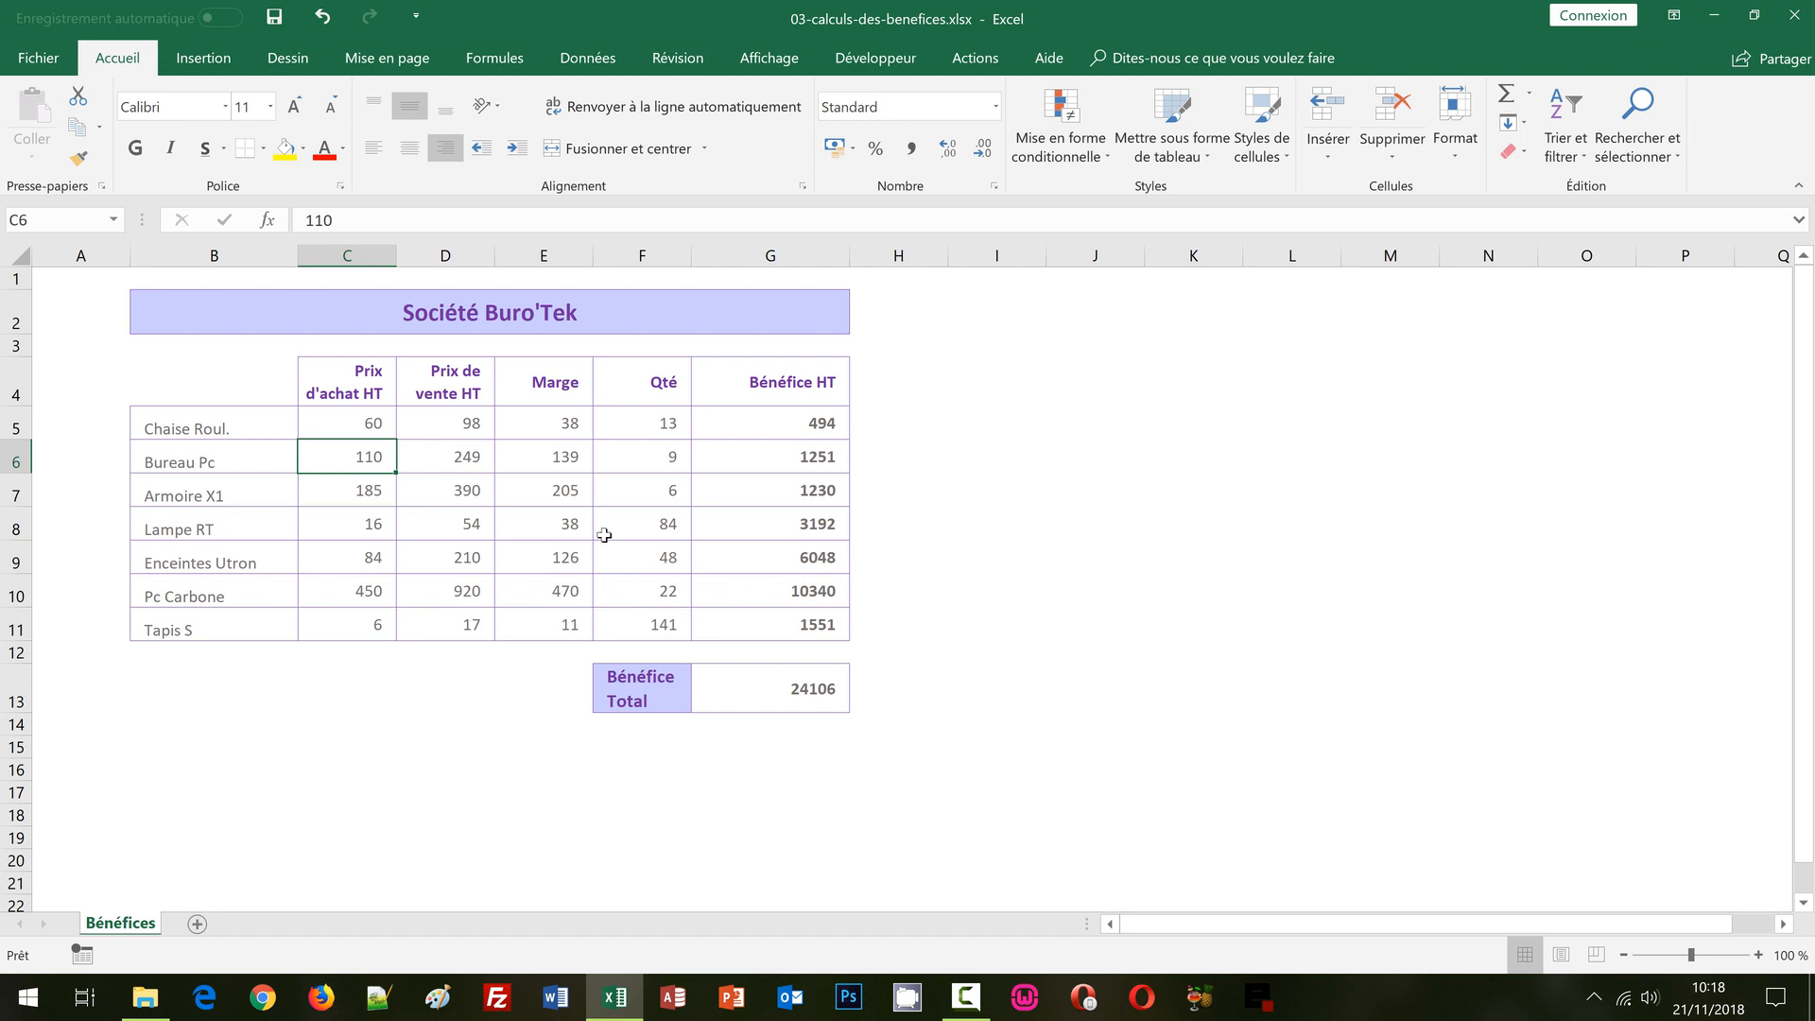
- Check the recalculated margin in E5, the profits in column G and the total profit in G13
left_click(547, 422)
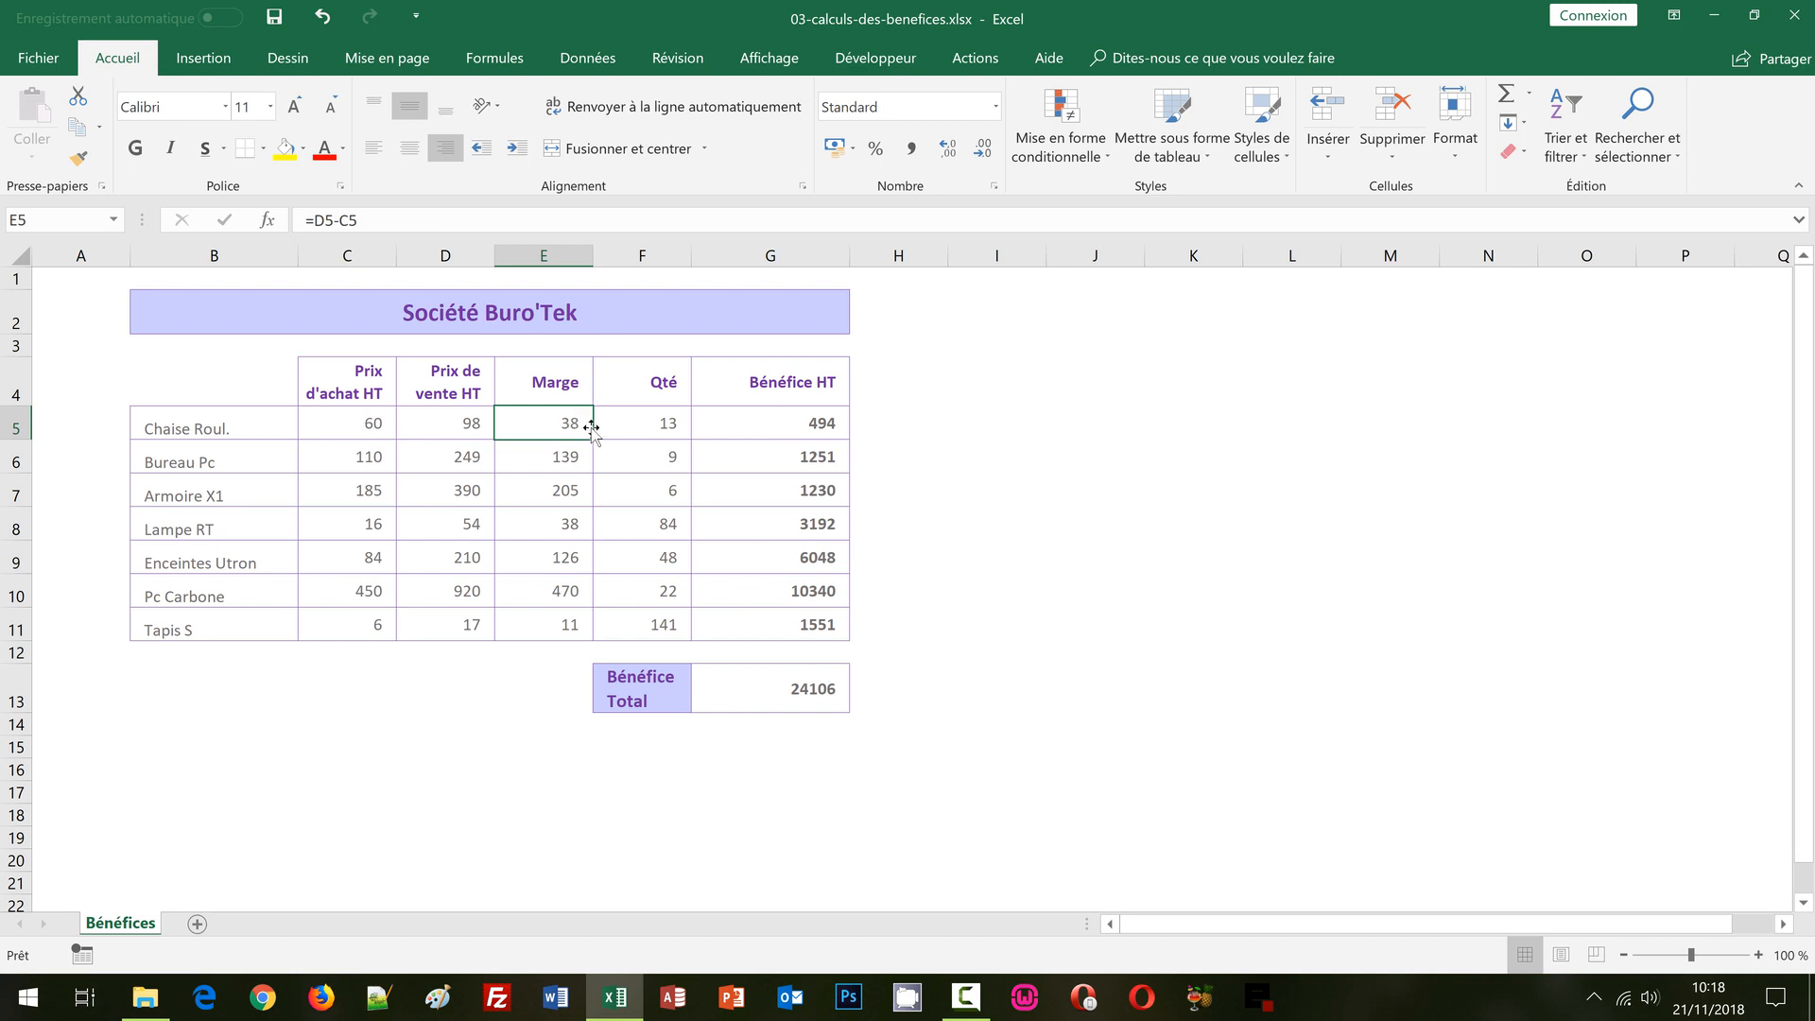
left_click(825, 423)
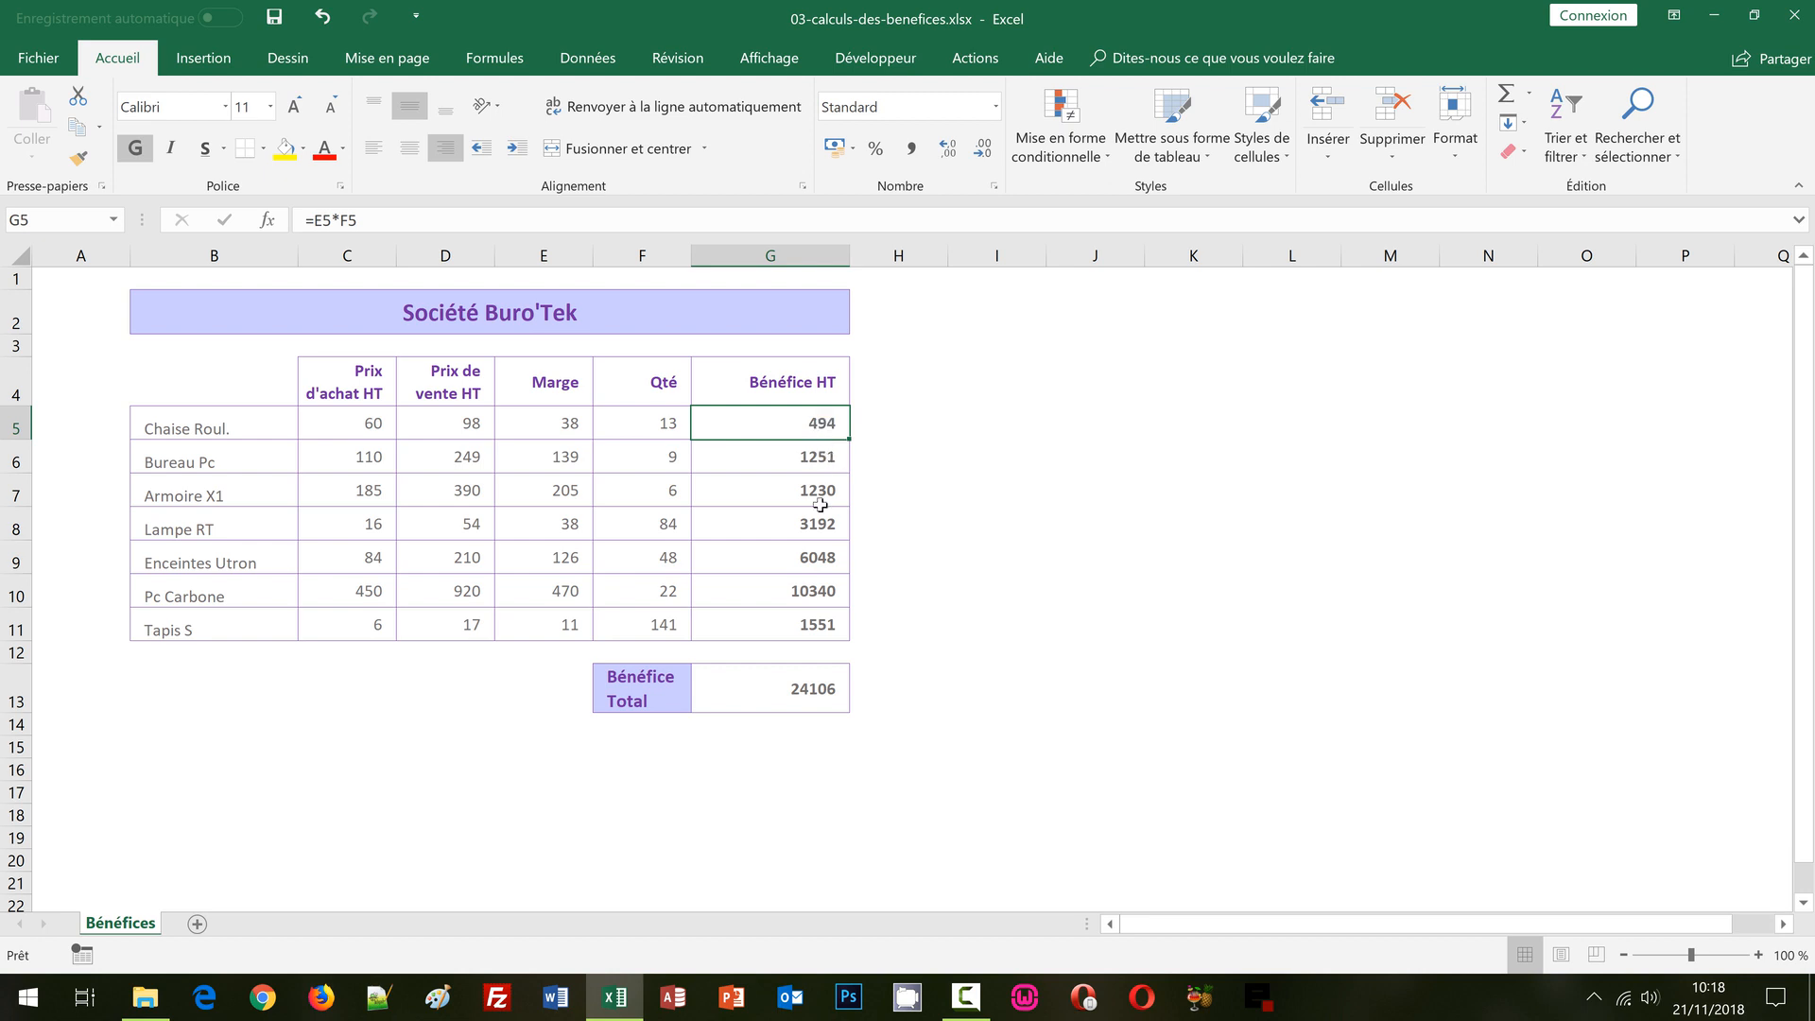
left_click_drag(820, 505, 799, 633)
left_click(799, 697)
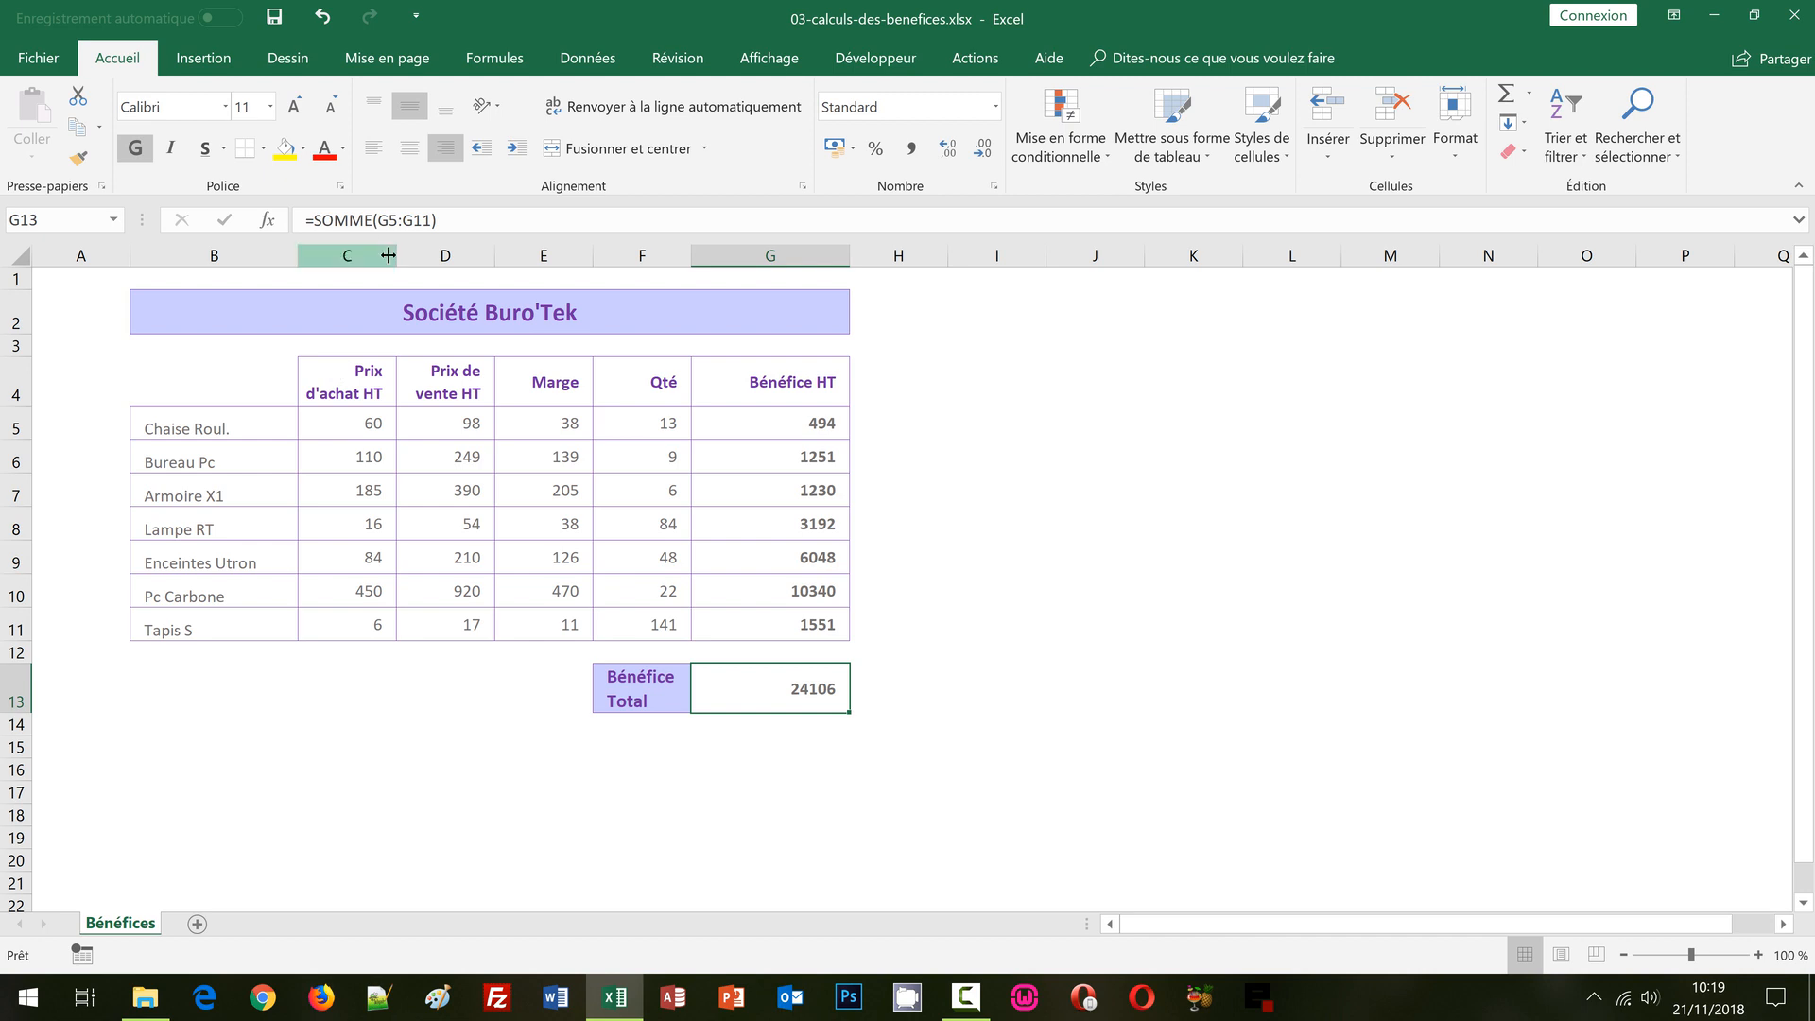
- Apply the euro accounting number format with no decimals to C5:E11, the profits in G5:G11 and the total in G13
left_click_drag(628, 422, 625, 634)
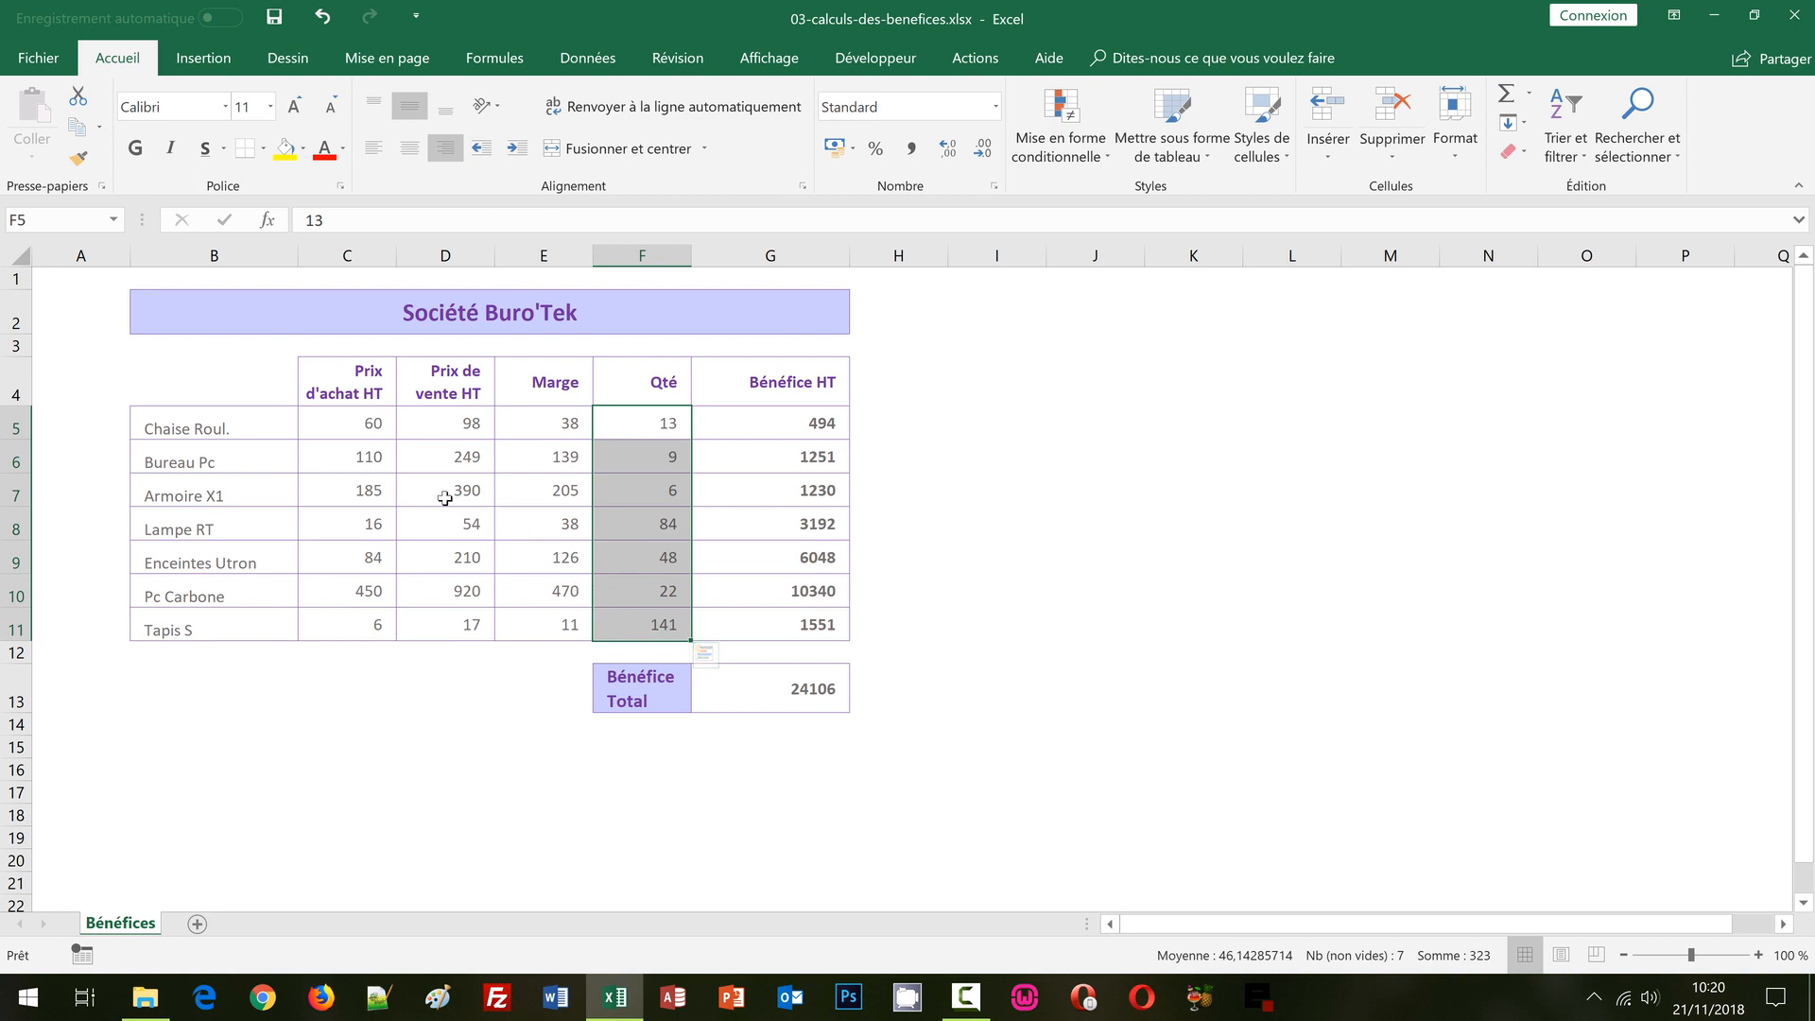
left_click_drag(338, 424, 537, 623)
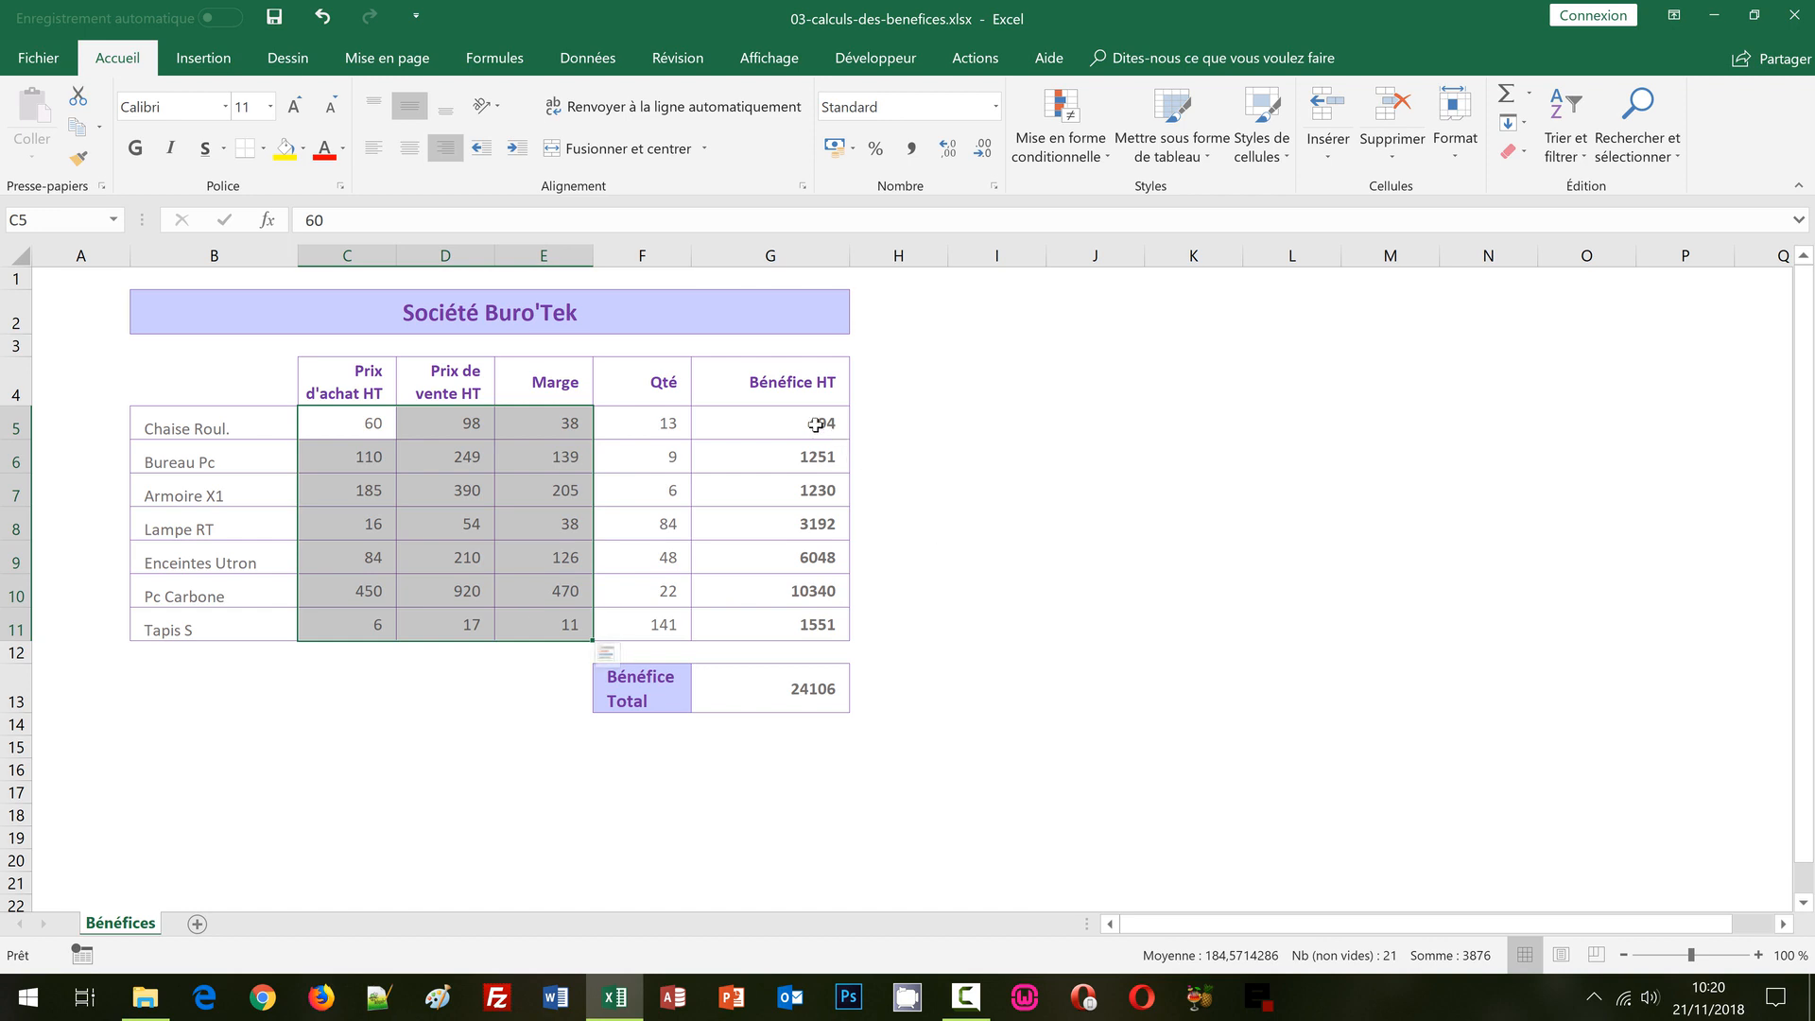
left_click_drag(815, 423, 794, 622, "ctrl")
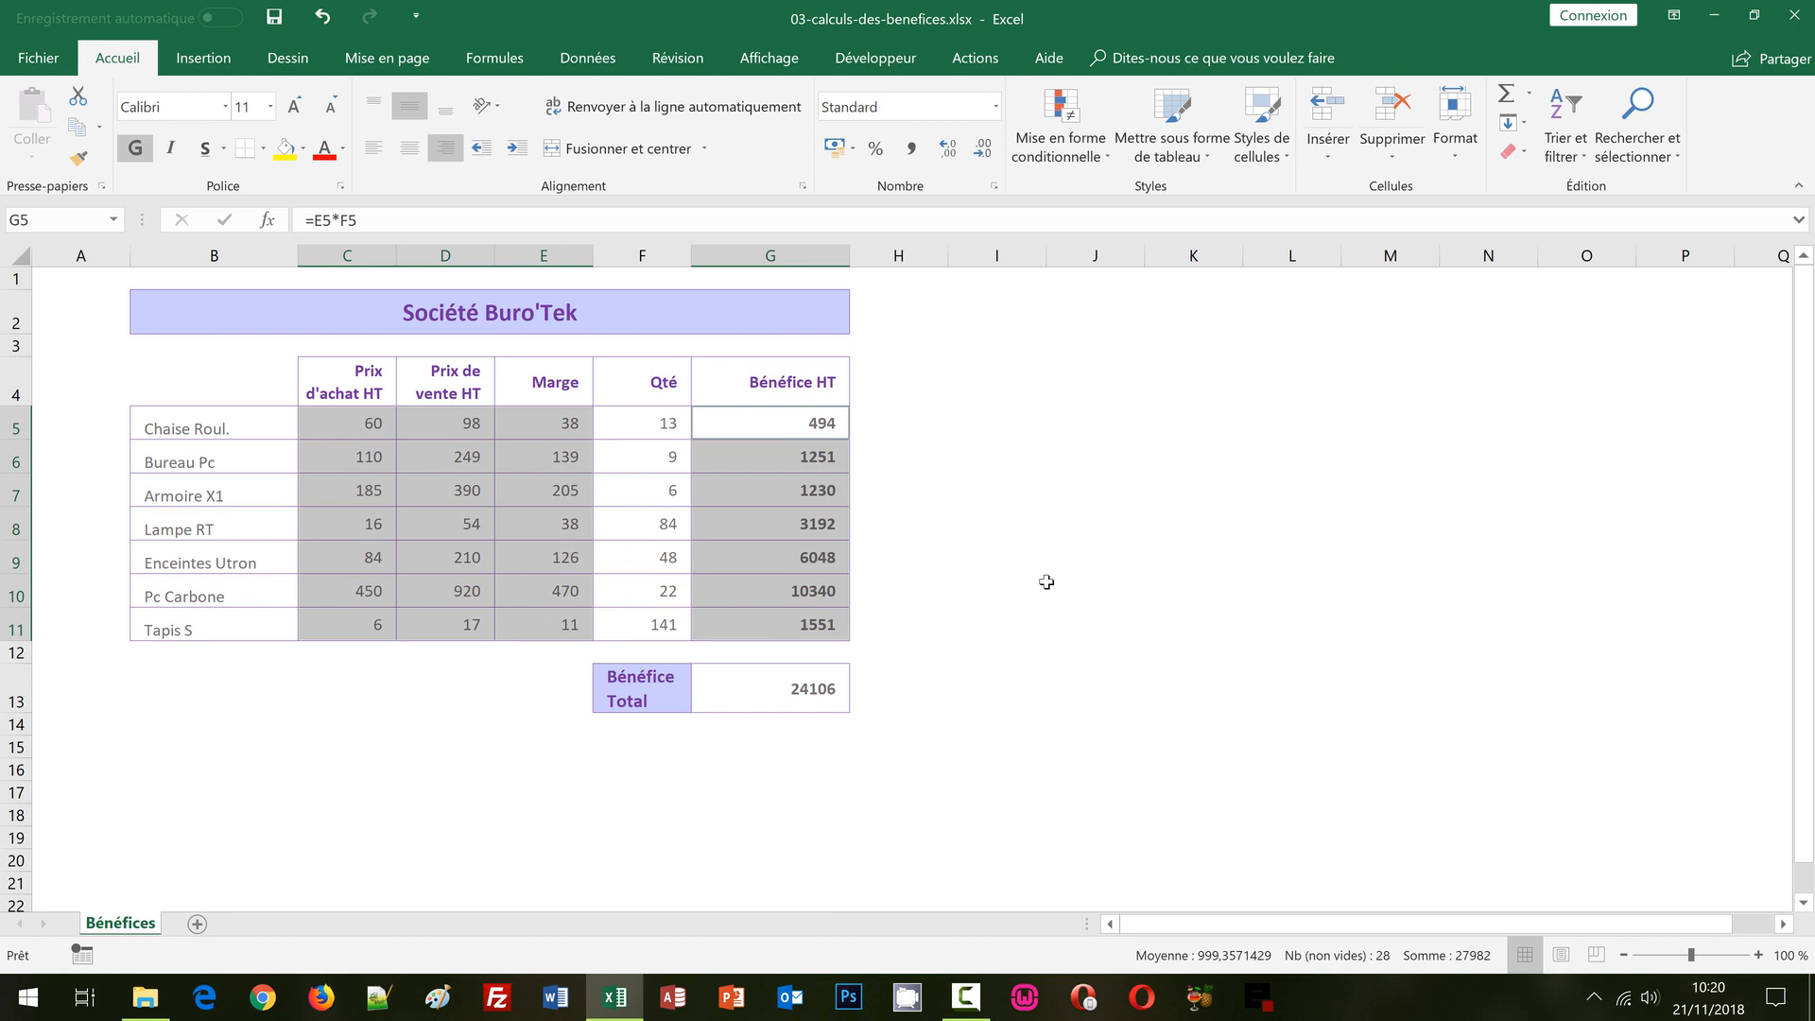
left_click(804, 695)
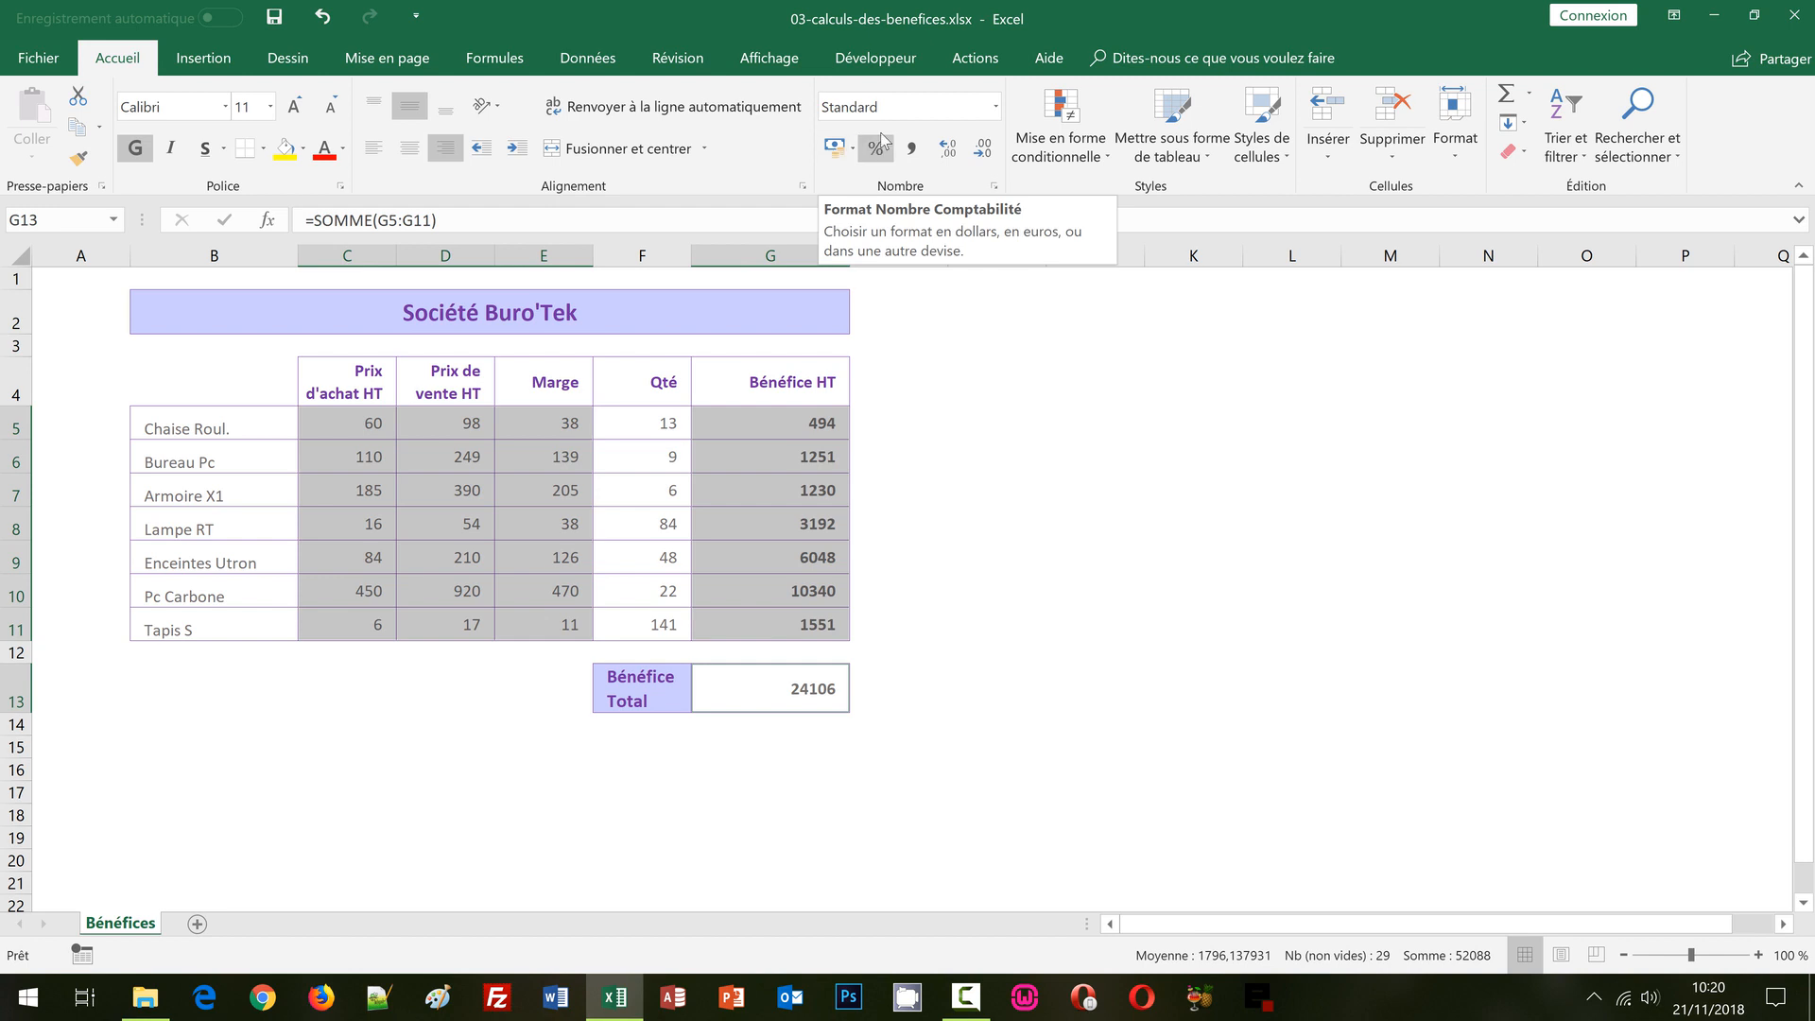
left_click(834, 152)
left_click(836, 152)
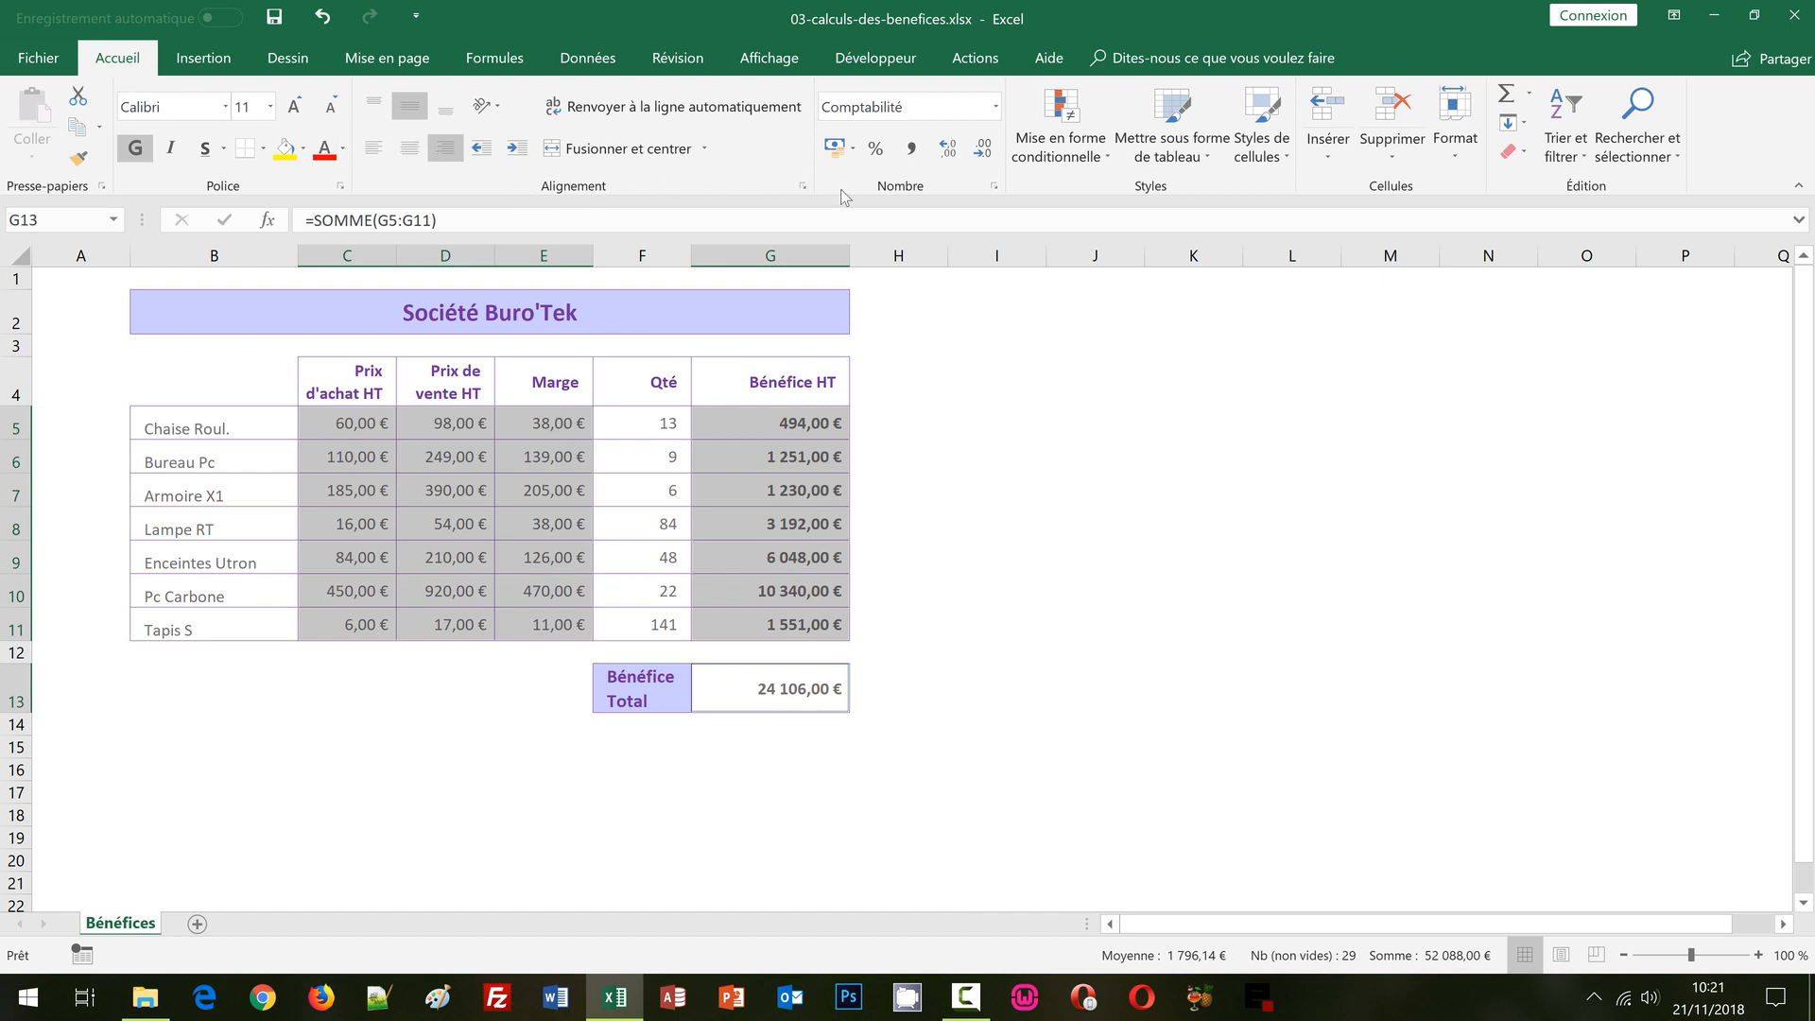
left_click(982, 149)
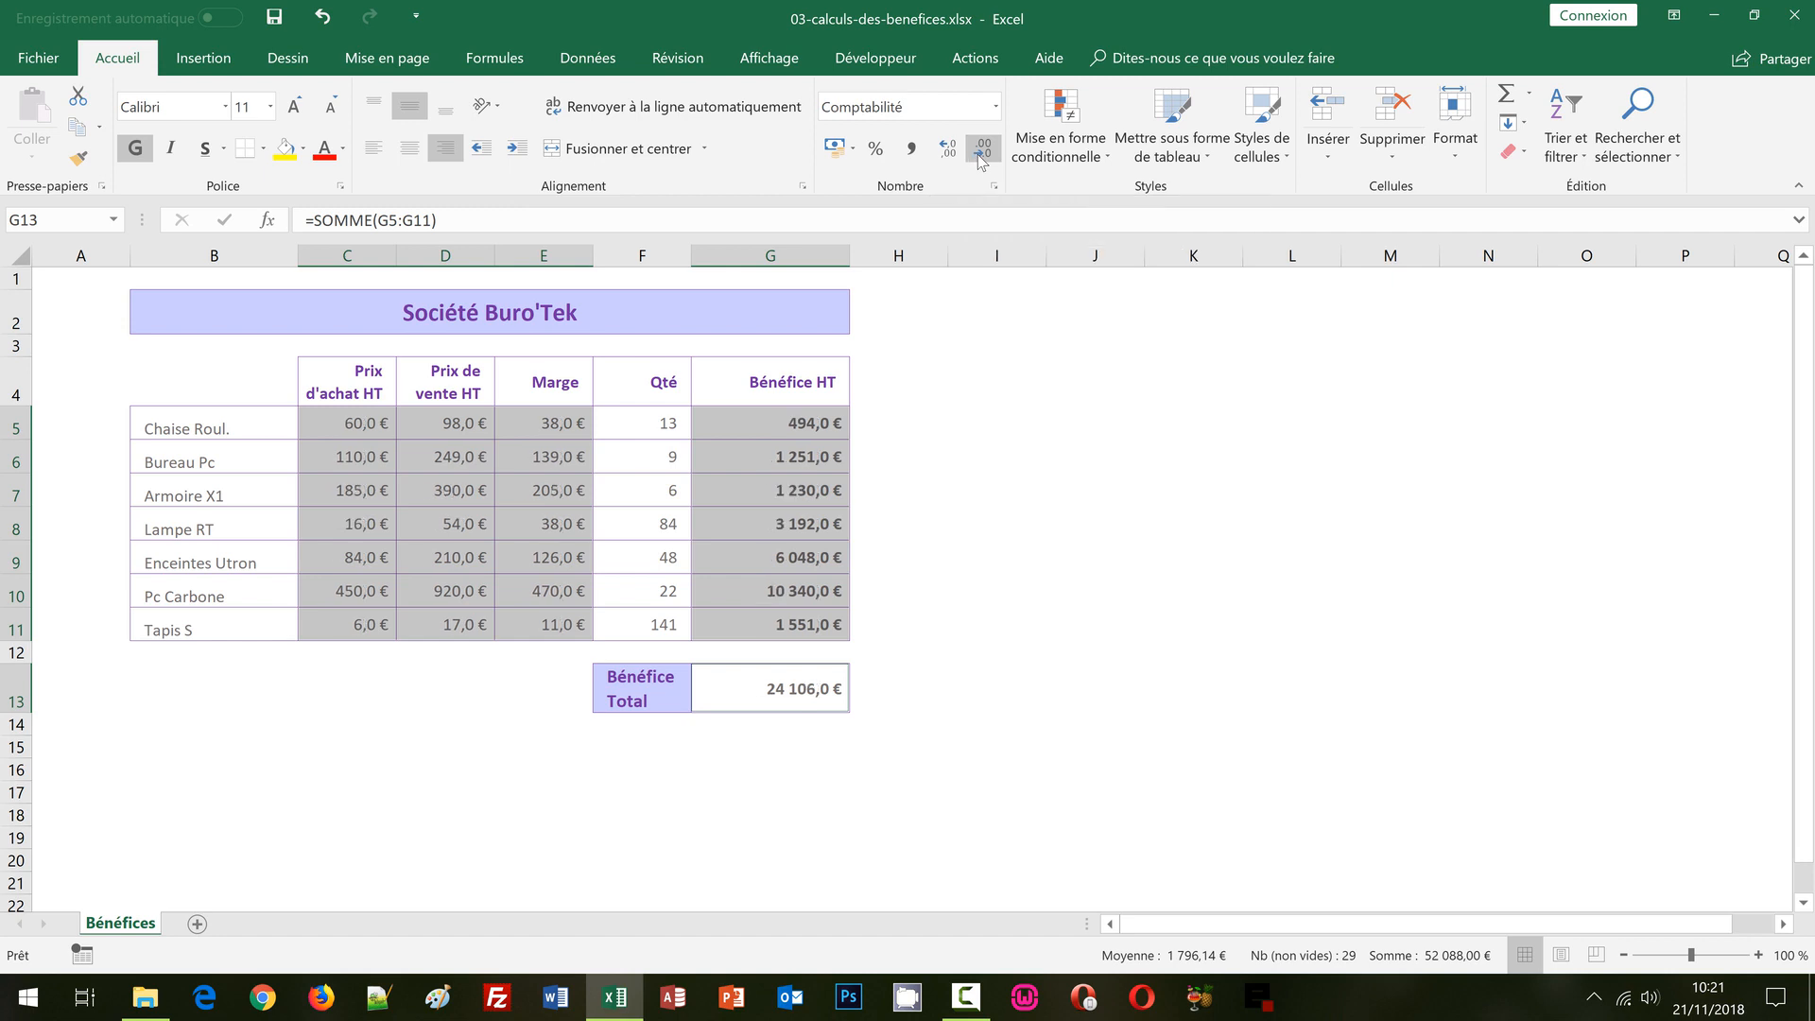
left_click(981, 153)
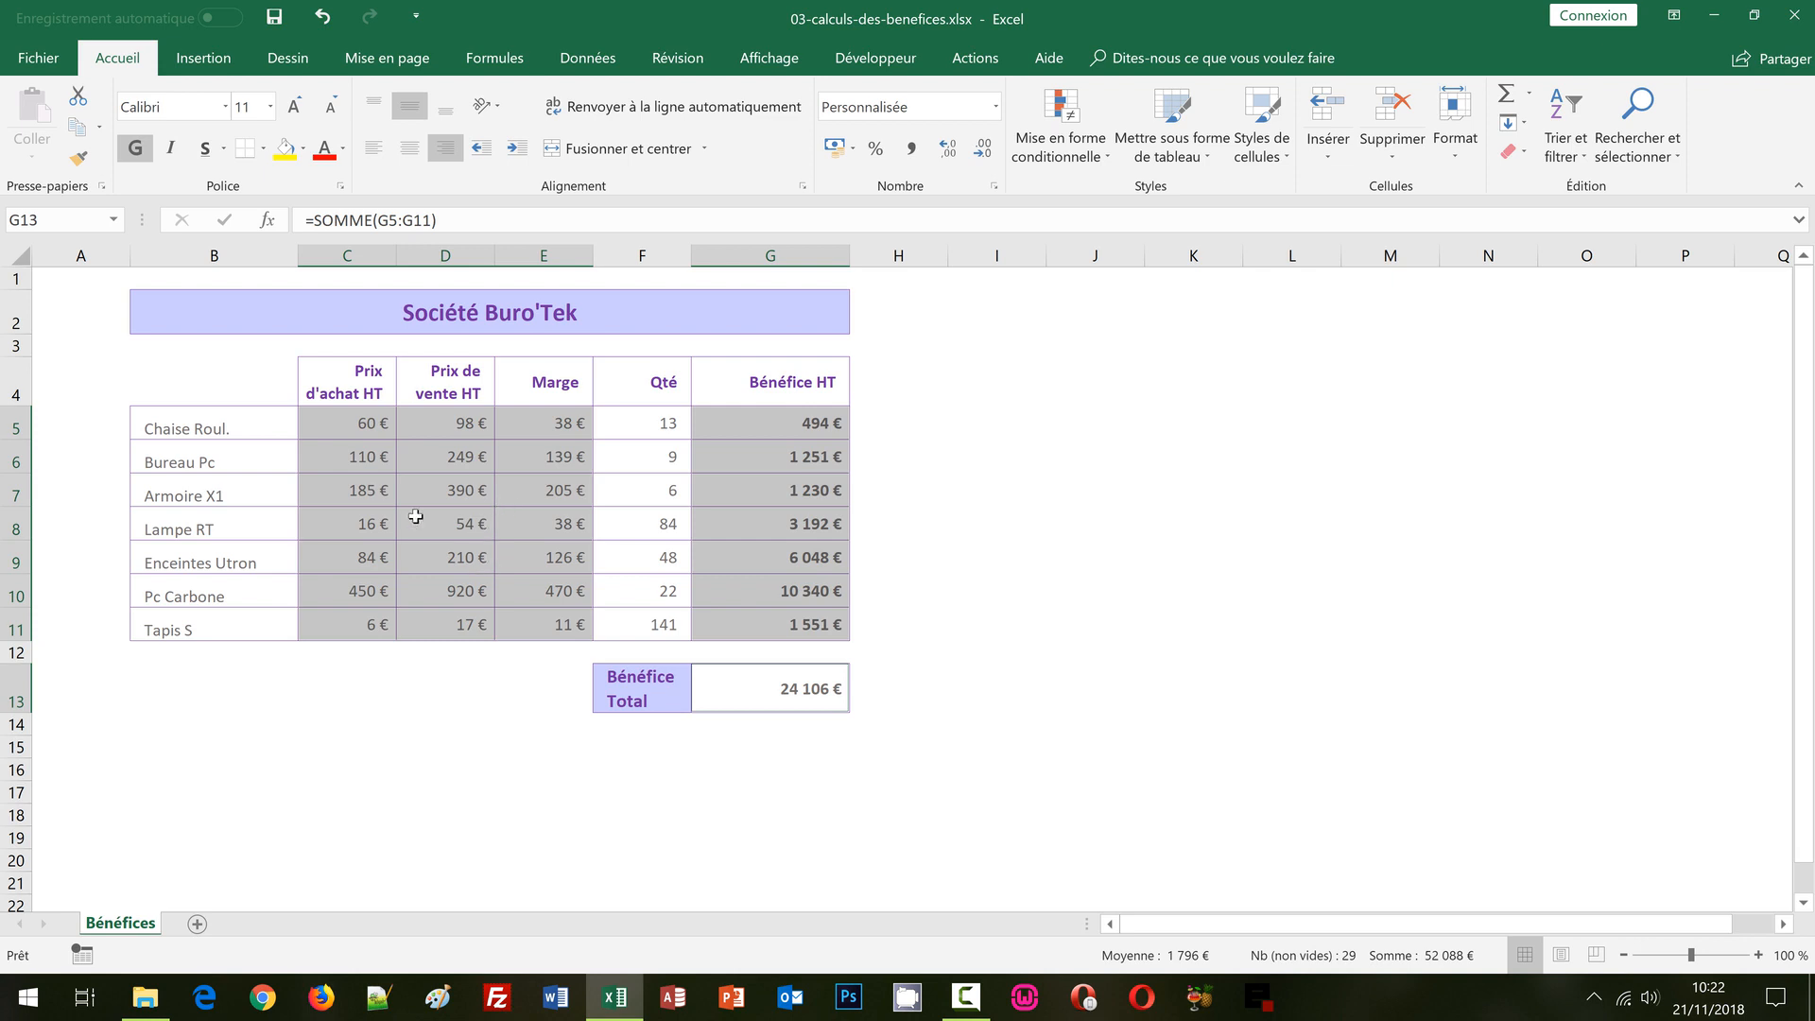
- Centre the product names in B5:B11 vertically within their cells
left_click_drag(166, 430, 186, 632)
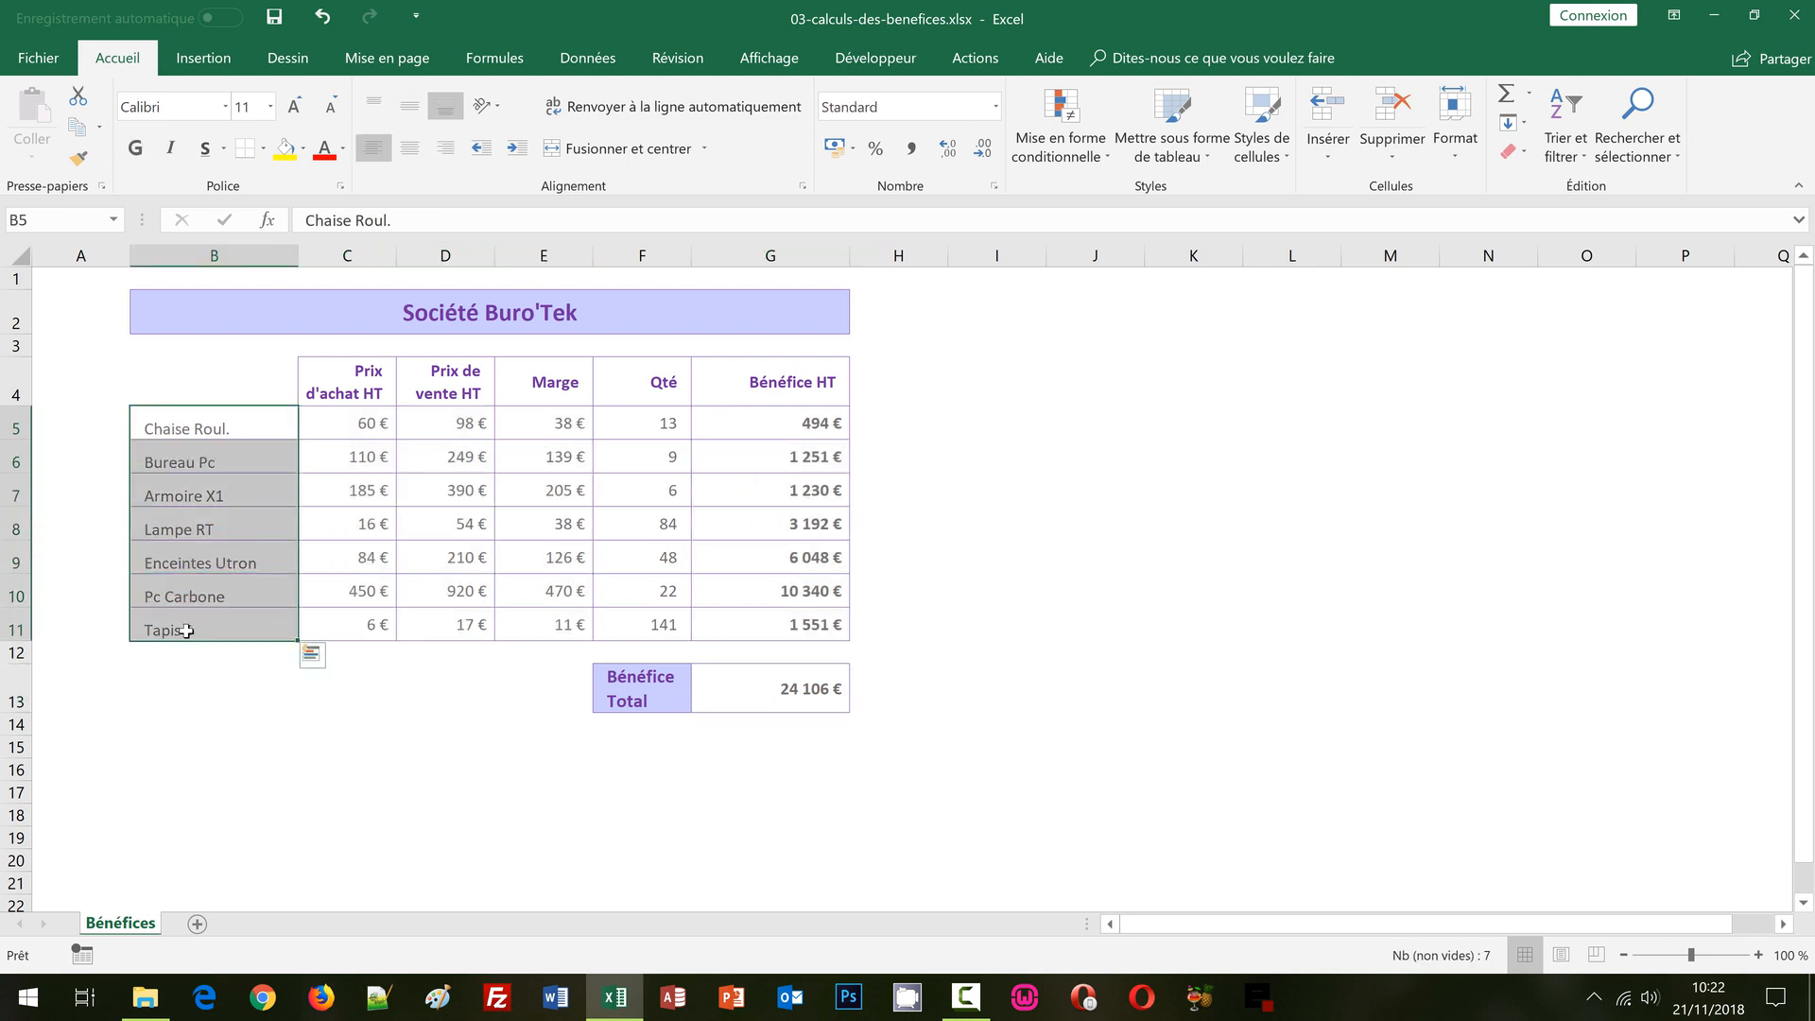
left_click(201, 427)
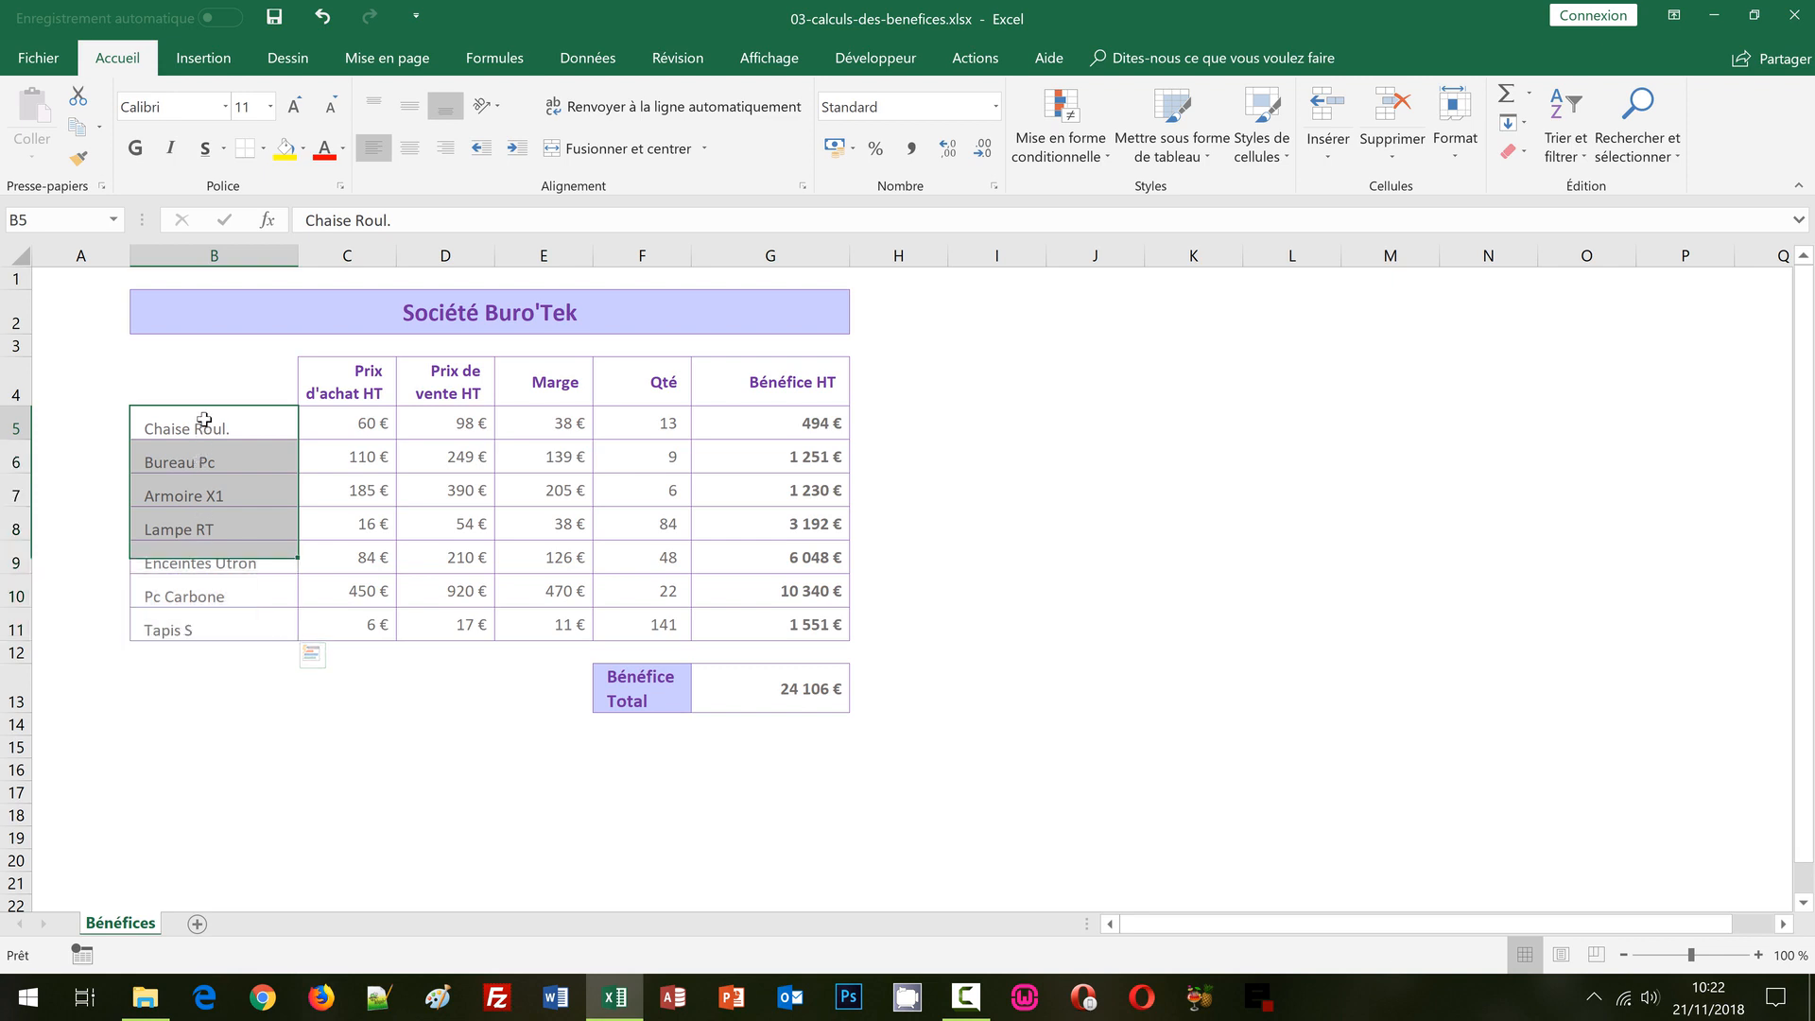
left_click_drag(204, 430, 194, 618)
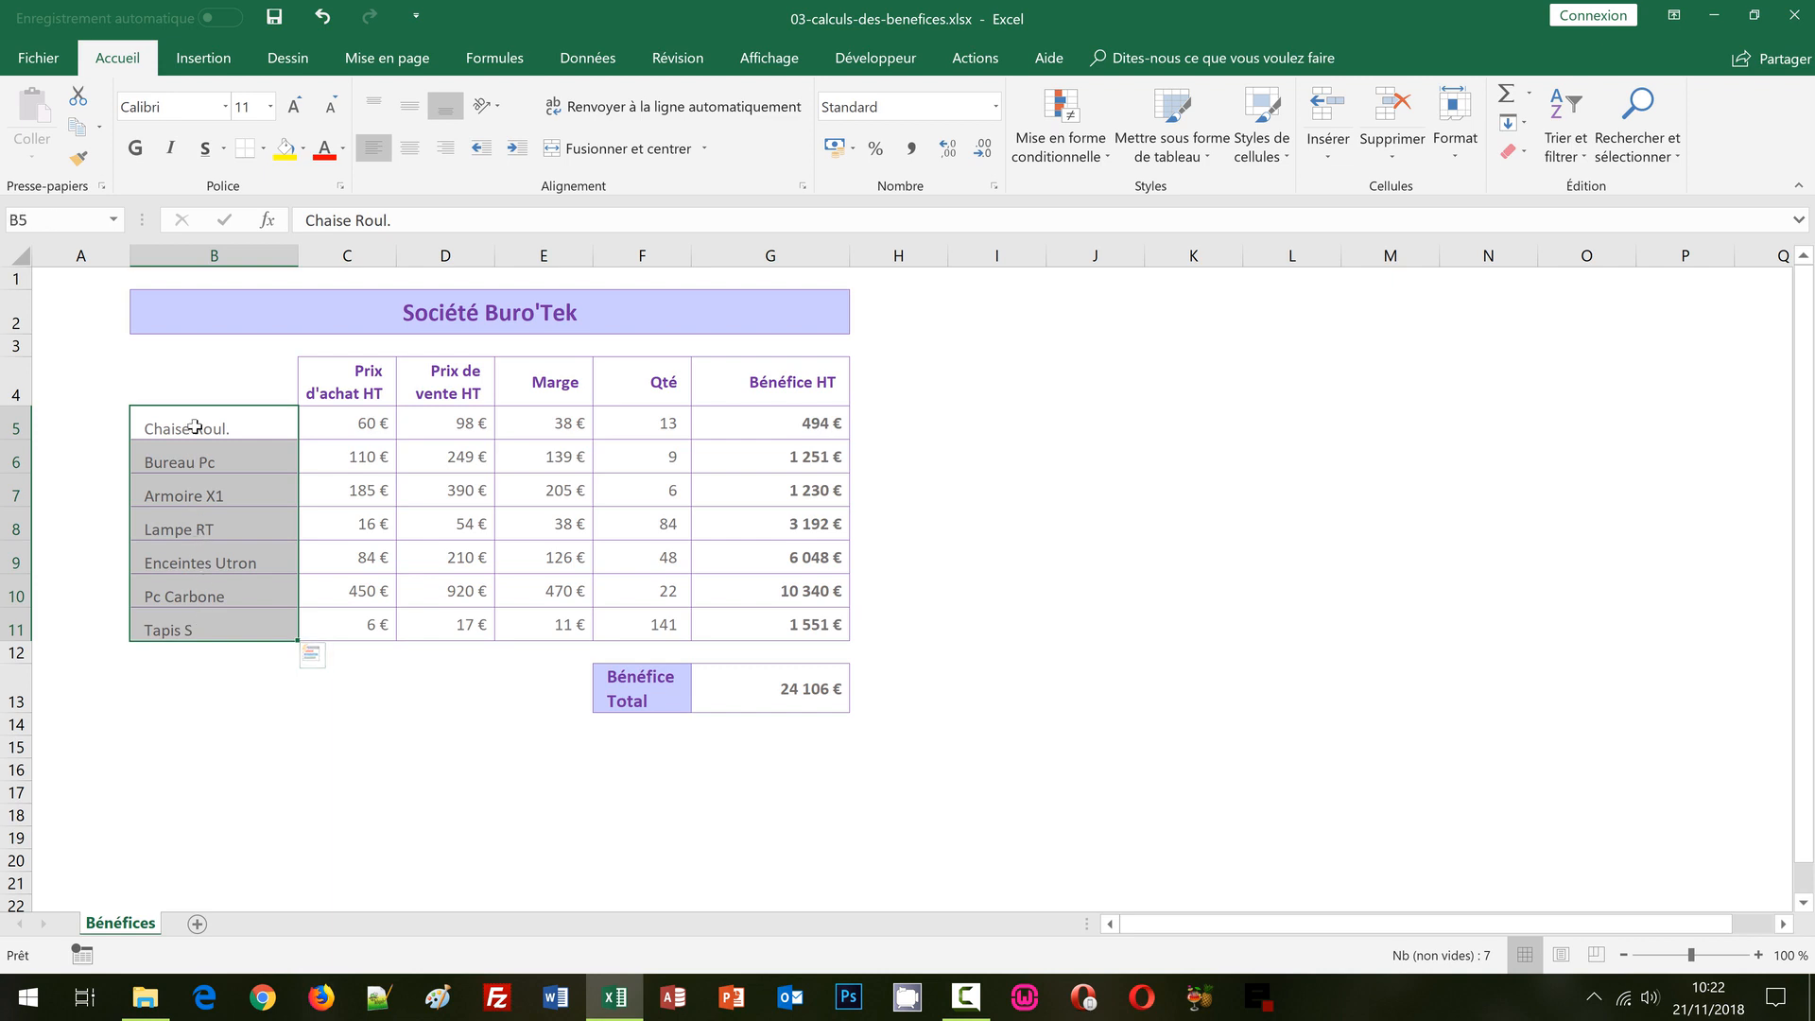
left_click(408, 112)
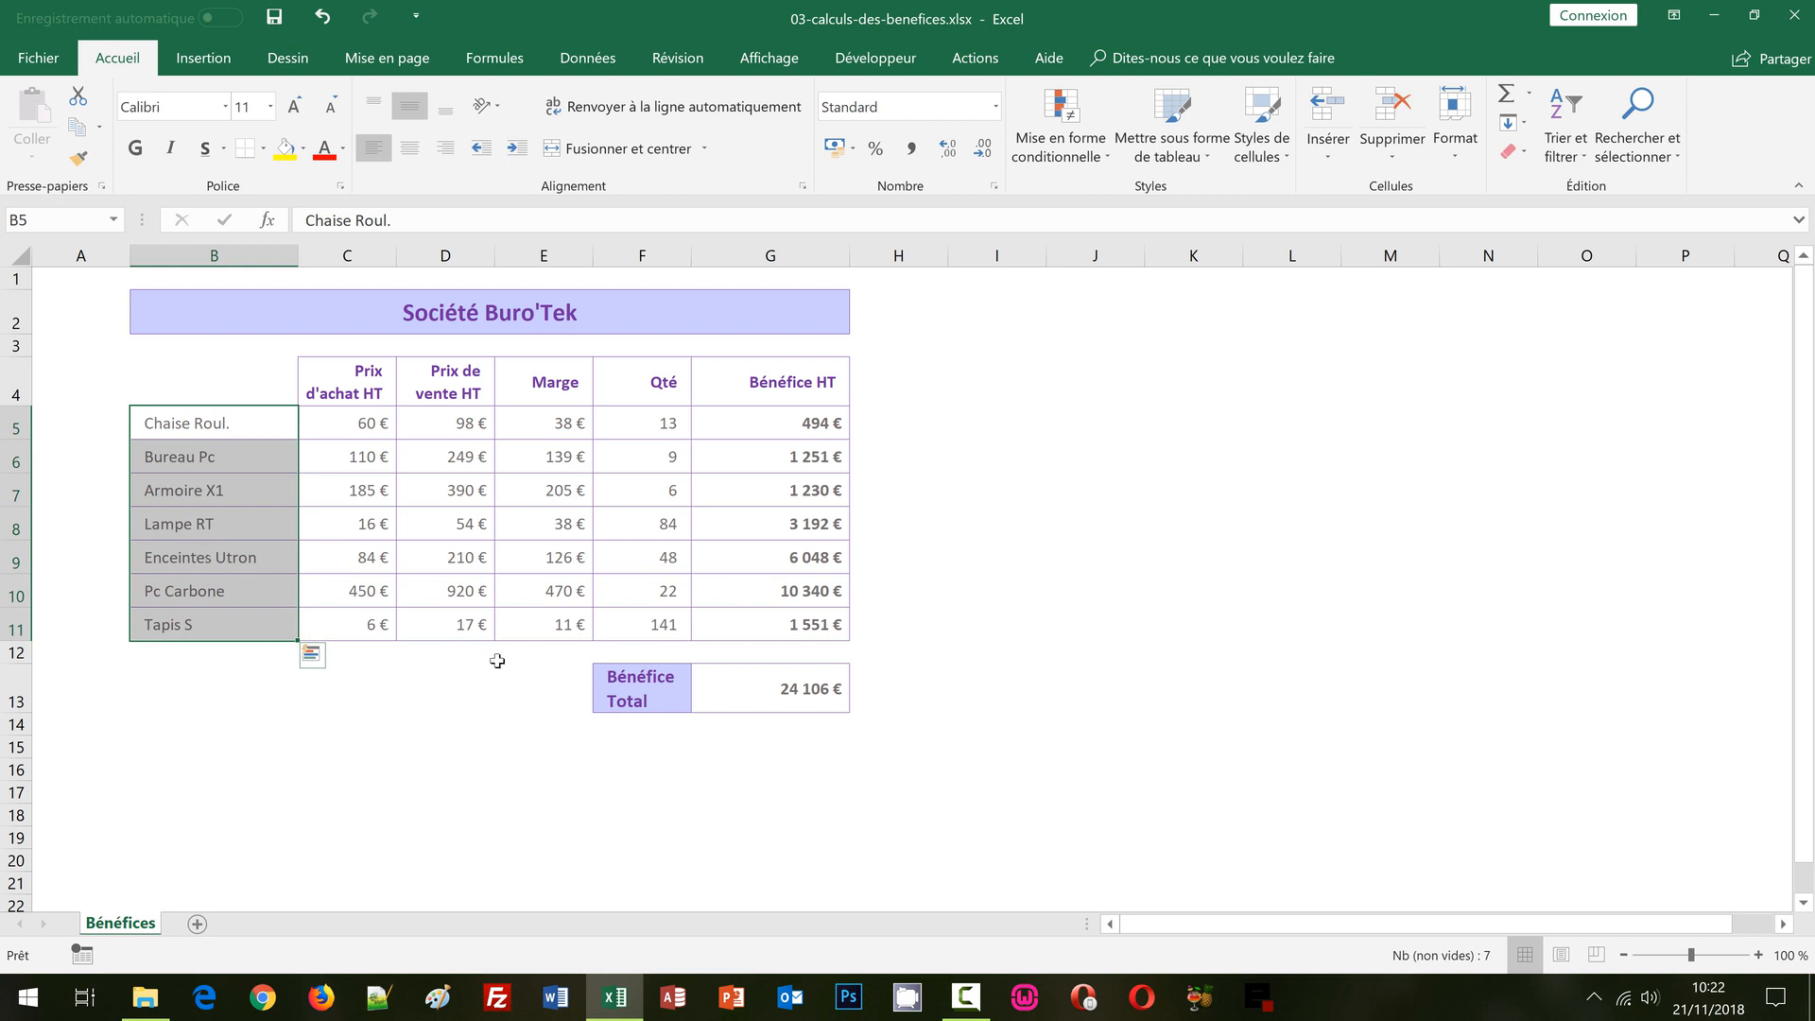
left_click(1044, 592)
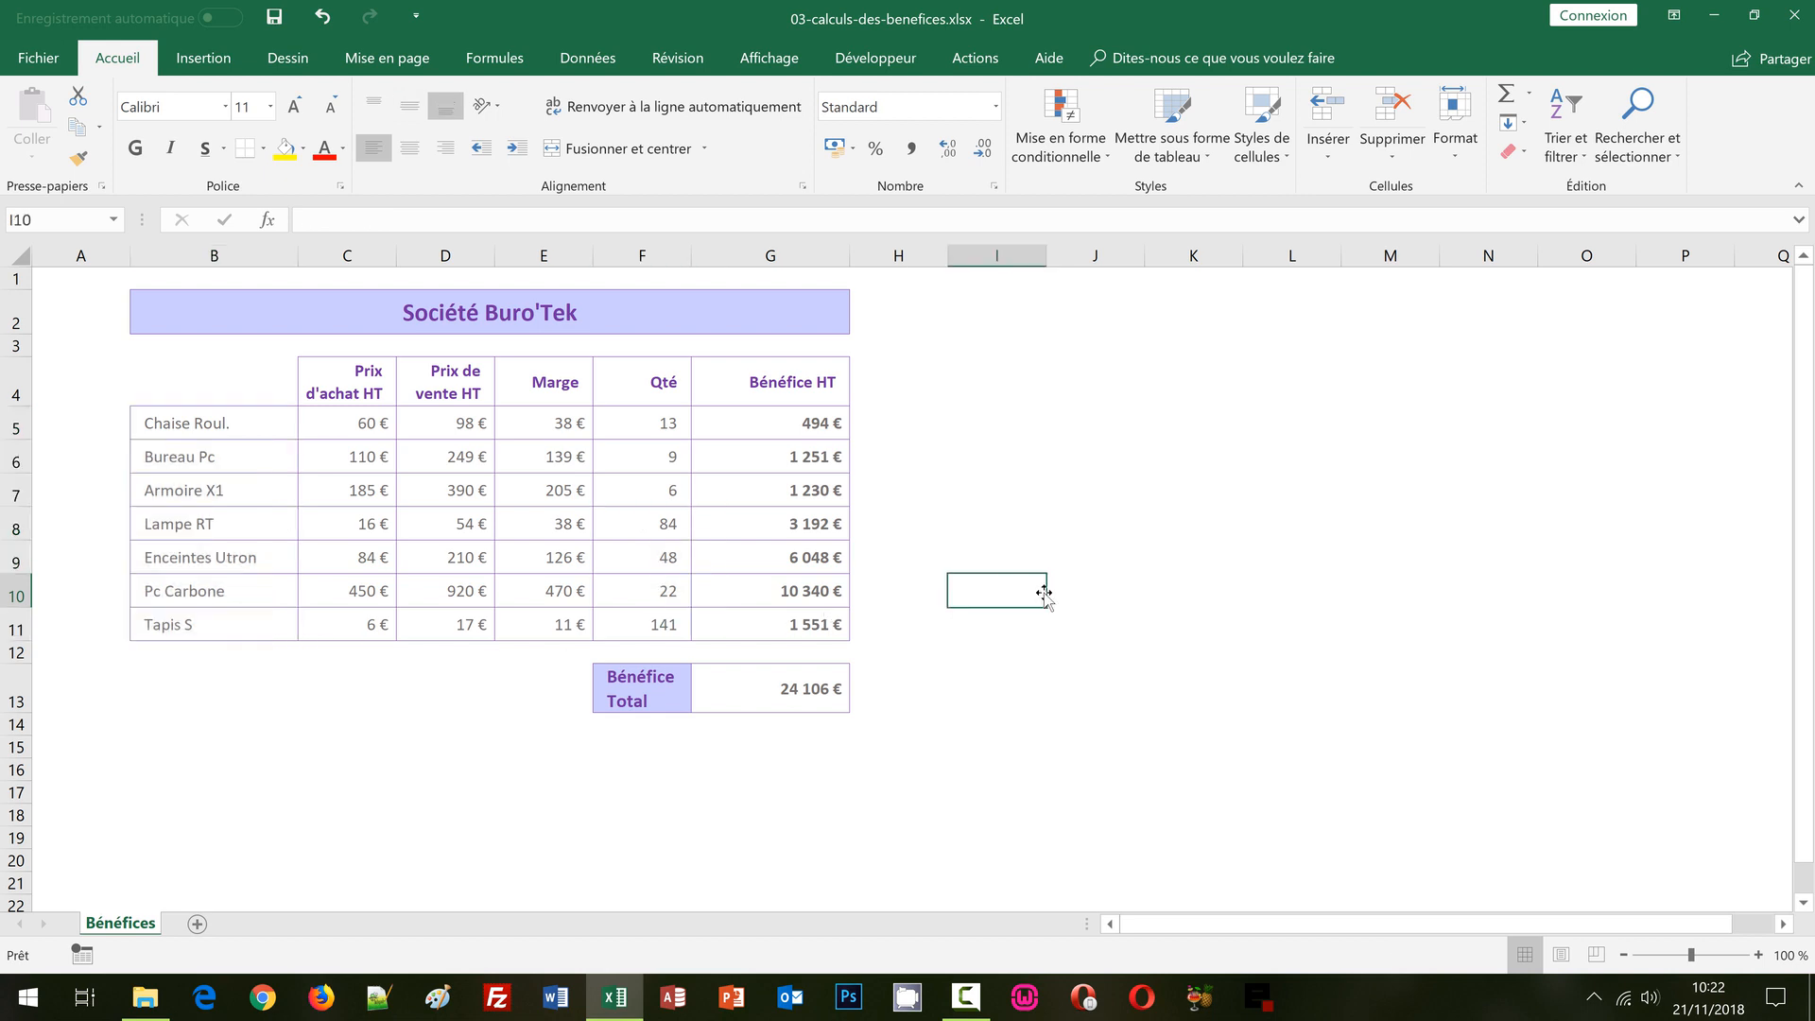